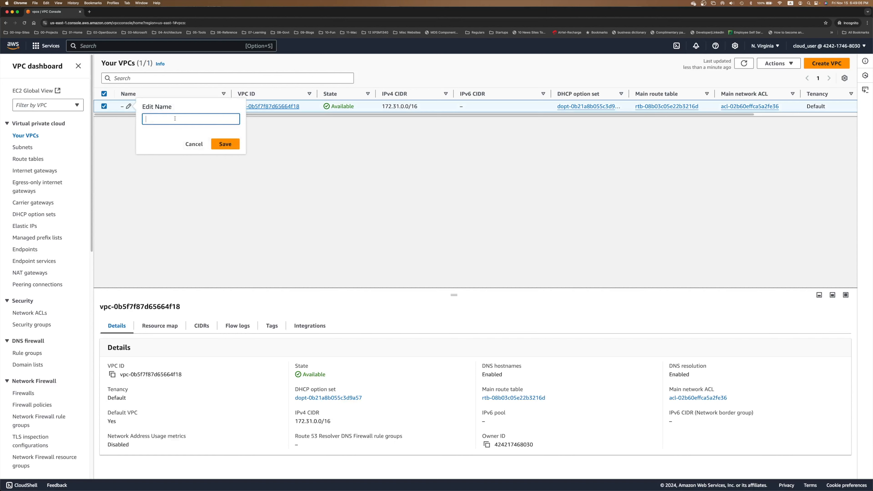
# Name the existing 172.31.0.0/16 VPC Default and save the name
pyautogui.write('Default')
pyautogui.press('Return')
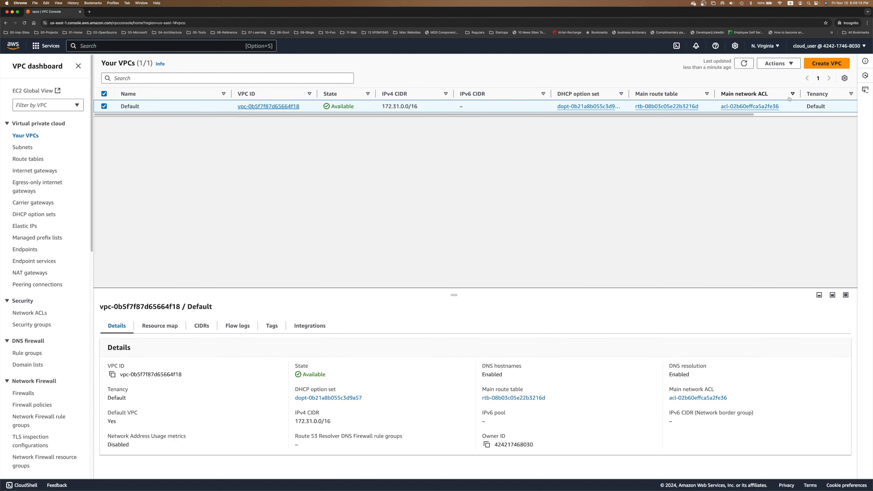
# Create a VPC named VPC-A with the IPv4 CIDR 10.0.0.0/16, and return to the VPC list
pyautogui.click(827, 63)
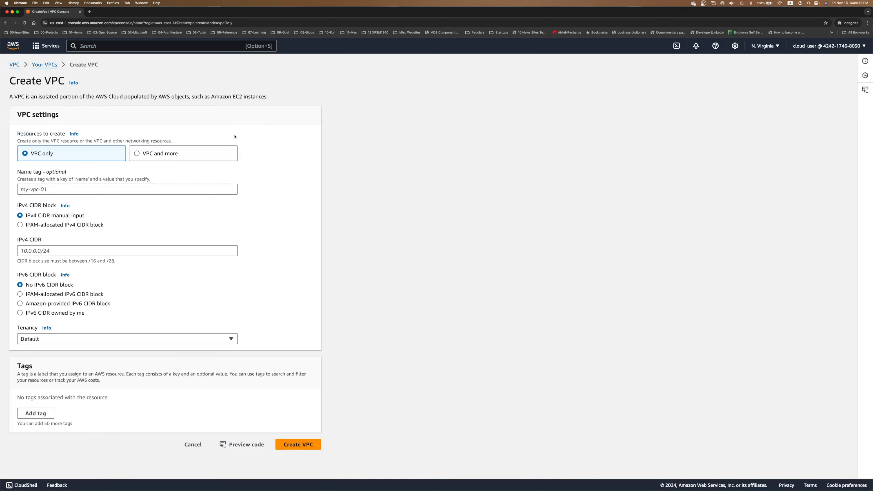
pyautogui.click(138, 187)
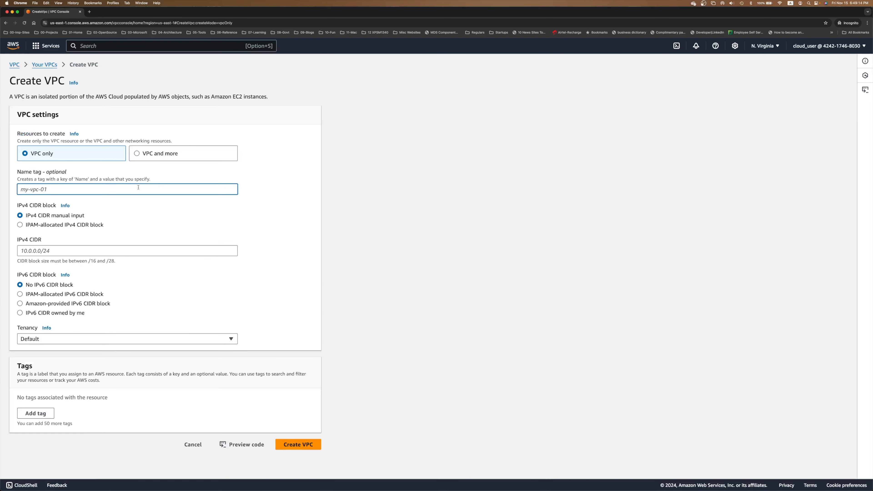
pyautogui.write('VPC-A')
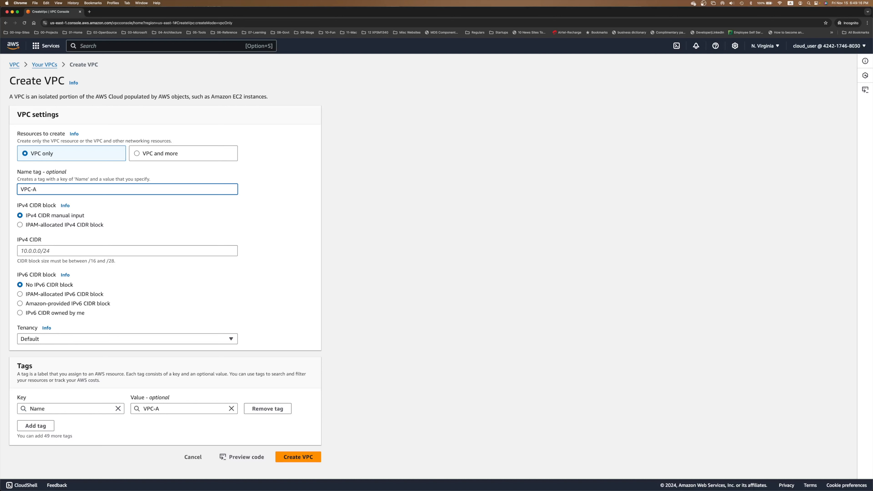
pyautogui.click(98, 249)
pyautogui.write('10.0.0')
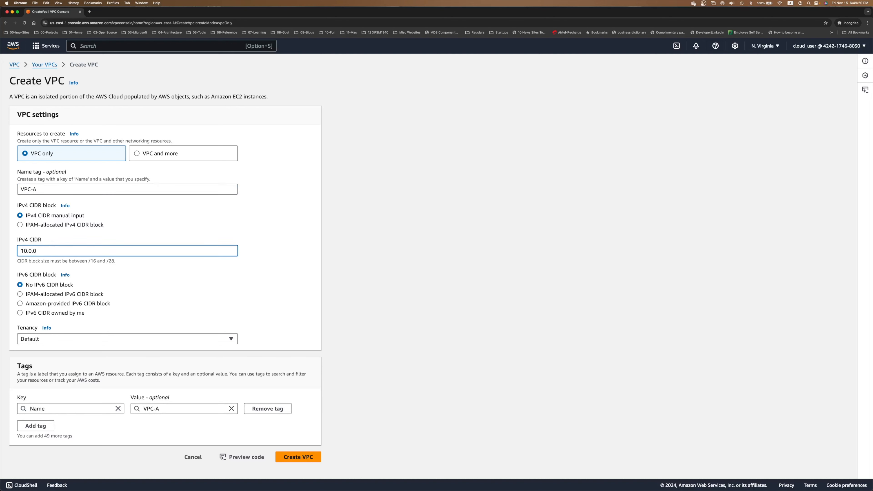
pyautogui.write('.0/16')
pyautogui.click(289, 457)
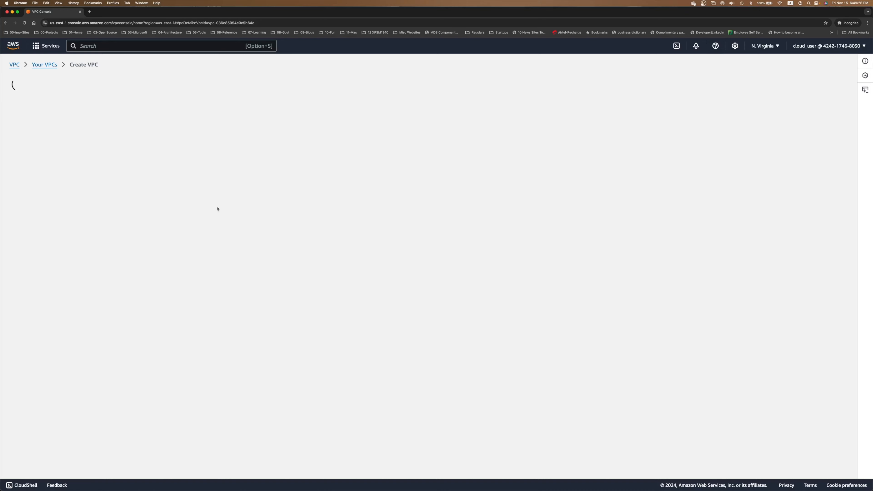
pyautogui.click(138, 79)
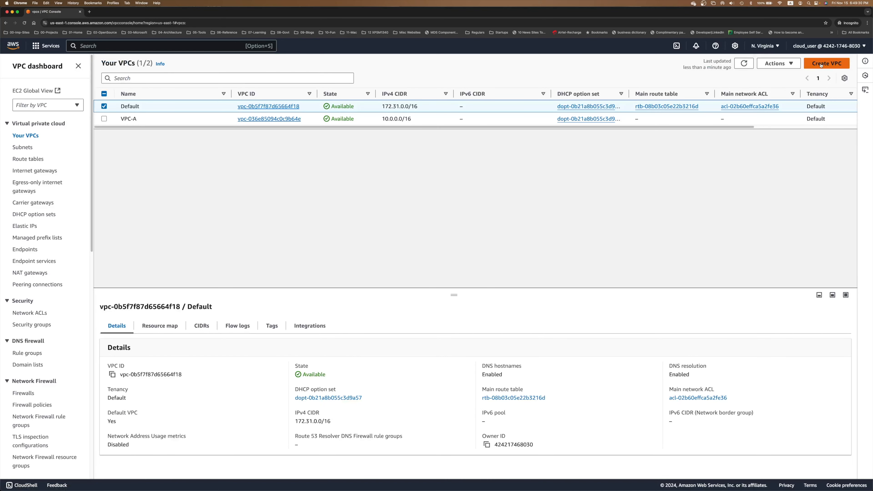
# Create a VPC named VPC-B with the IPv4 CIDR 10.1.0.0/16, and return to the VPC list
pyautogui.click(821, 65)
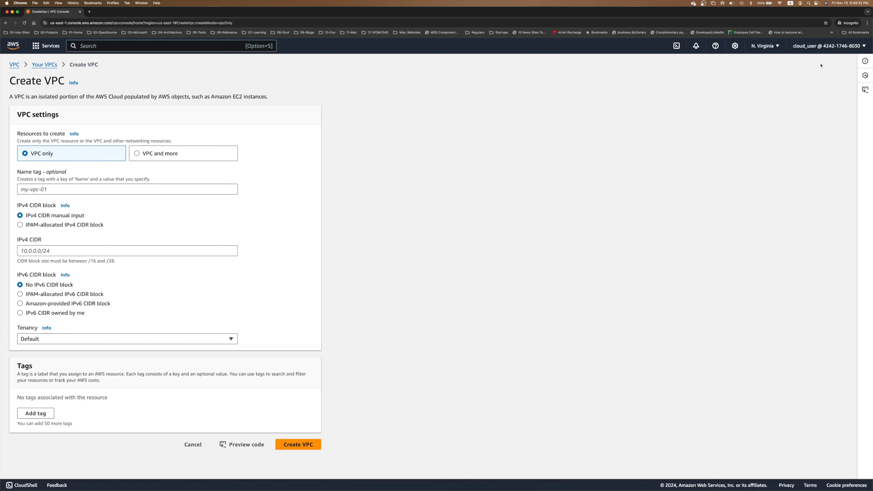
pyautogui.click(125, 189)
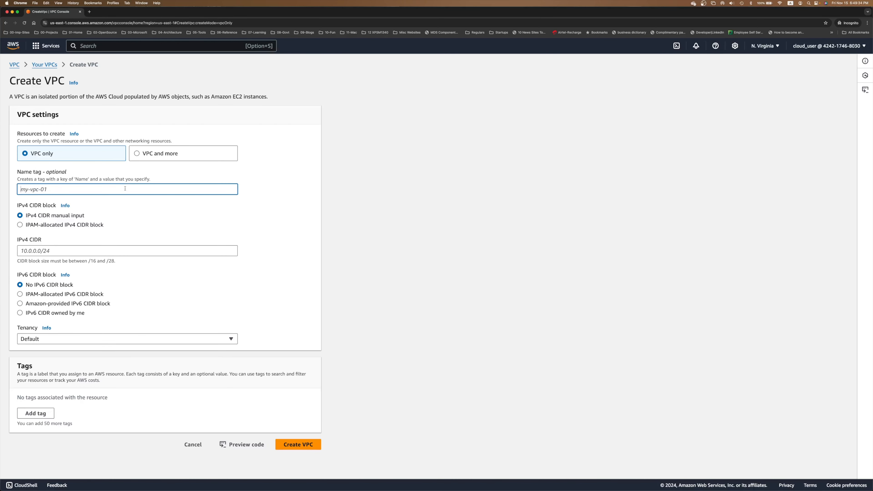
pyautogui.write('VPC-')
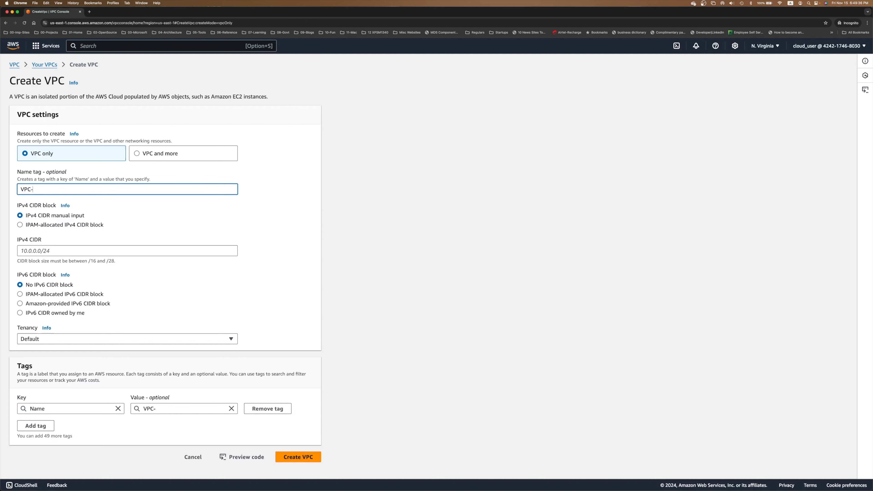
pyautogui.write('B')
pyautogui.click(109, 252)
pyautogui.write('10.1.0.0/16')
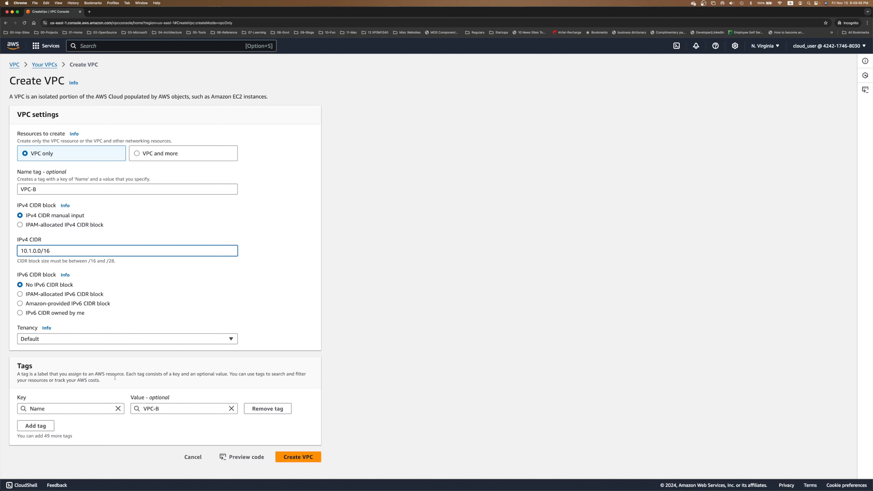
pyautogui.click(293, 457)
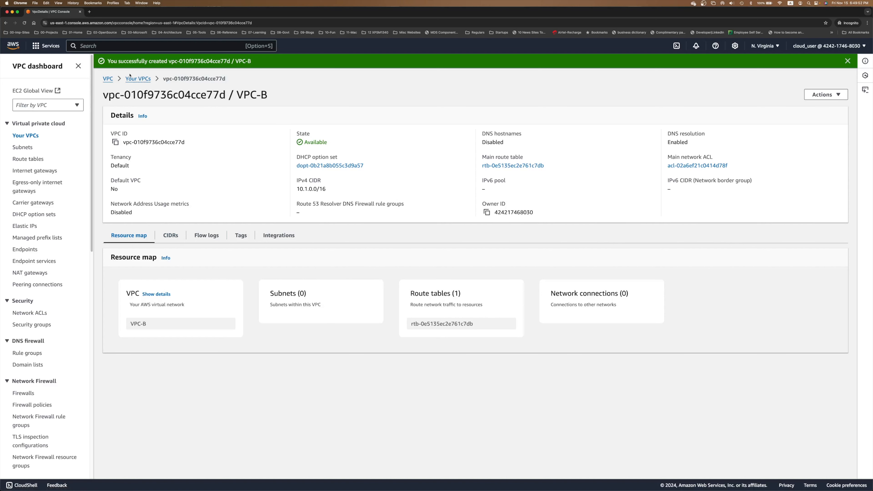
pyautogui.click(135, 79)
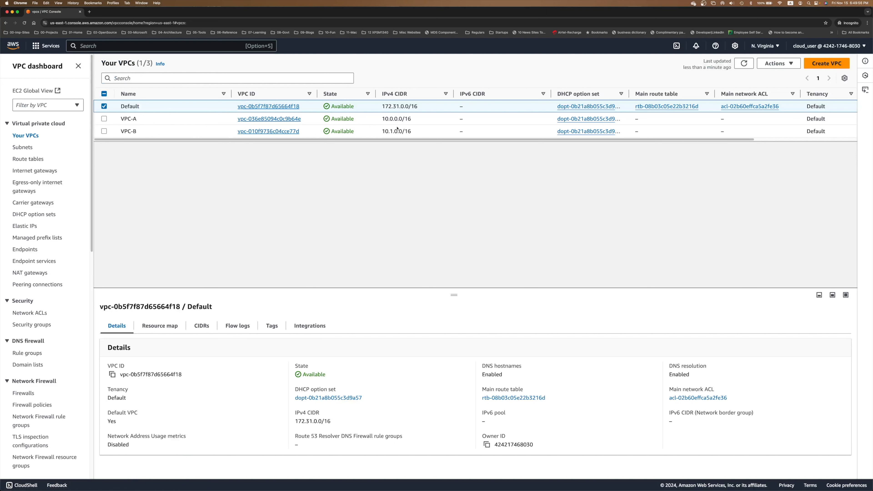
# Create a VPC named VPC-C with the IPv4 CIDR 10.2.0.0/16, and return to the VPC list
pyautogui.click(818, 64)
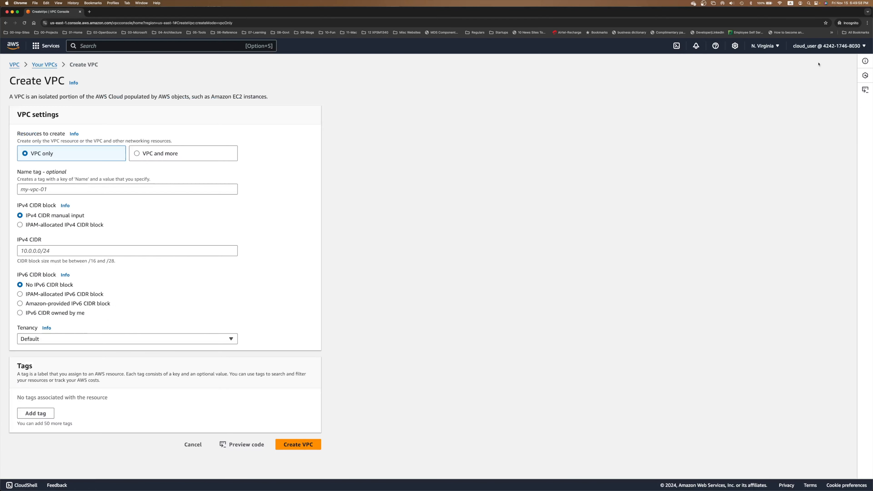
pyautogui.click(66, 191)
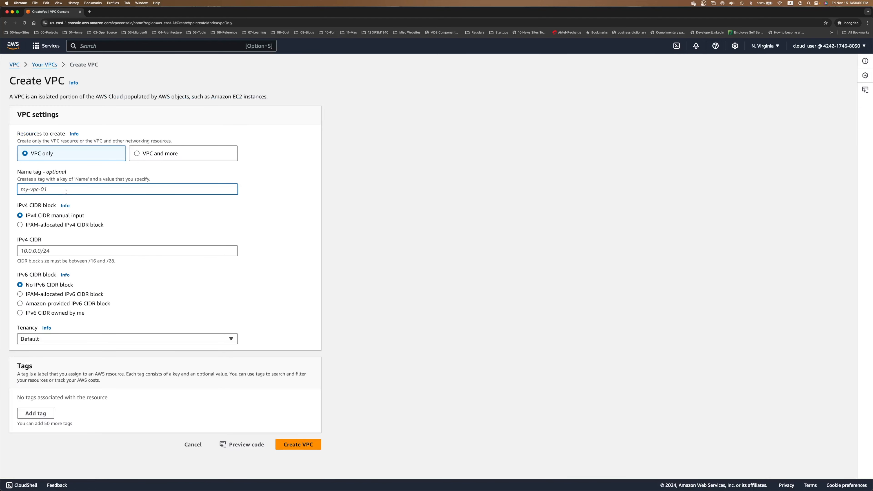
pyautogui.write('VPC-')
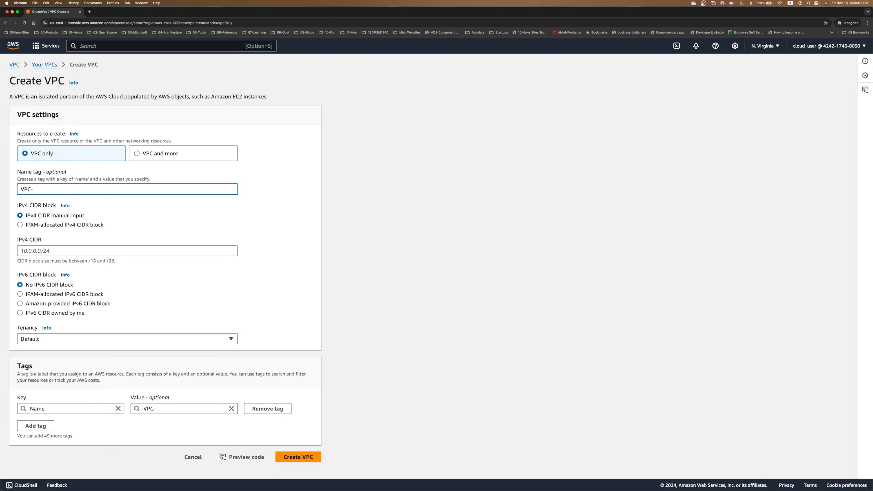
pyautogui.press('Tab')
pyautogui.press('Tab')
pyautogui.press('Tab')
pyautogui.write('10.2.0')
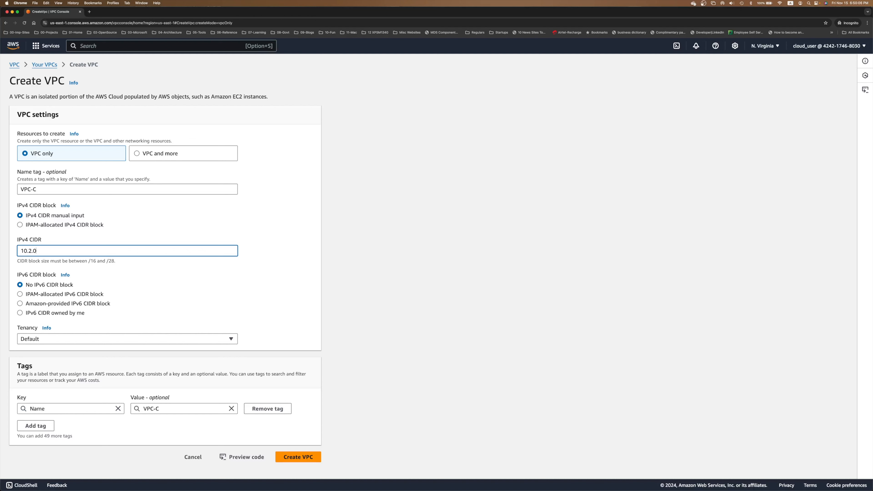
pyautogui.write('.0/16')
pyautogui.click(295, 458)
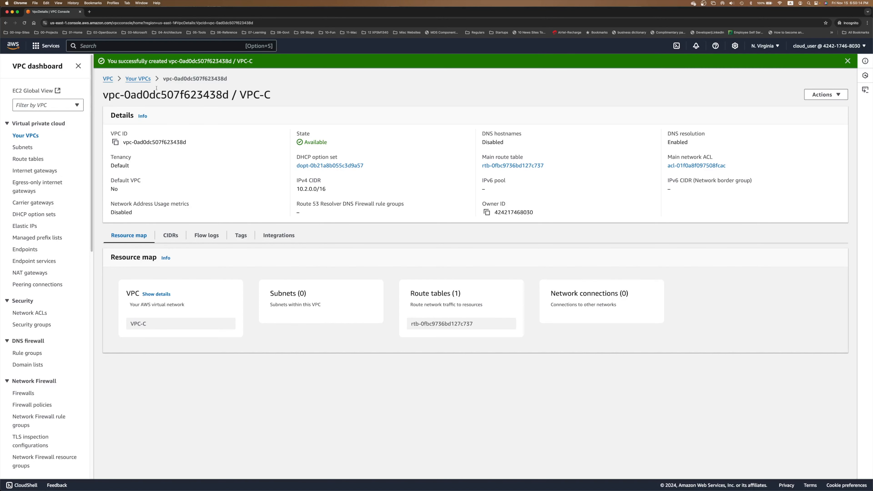
pyautogui.click(144, 78)
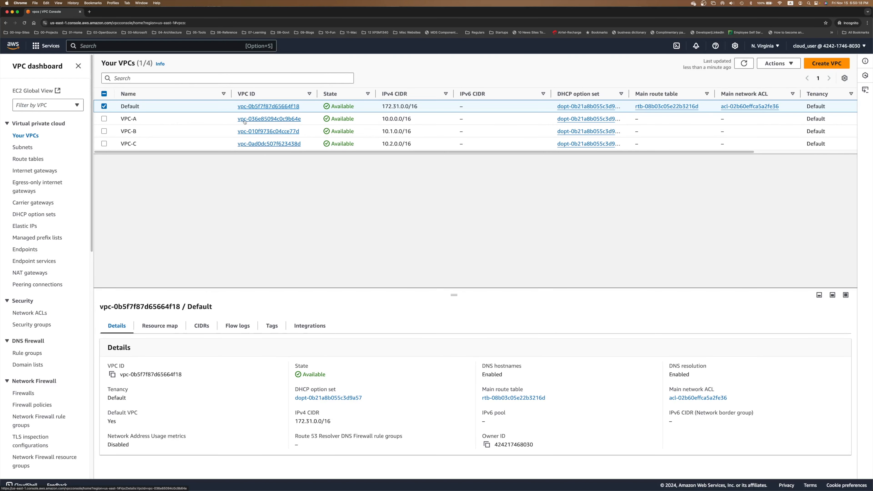
# Start a new subnet in VPC-A and name it Public-Subnet
pyautogui.click(23, 147)
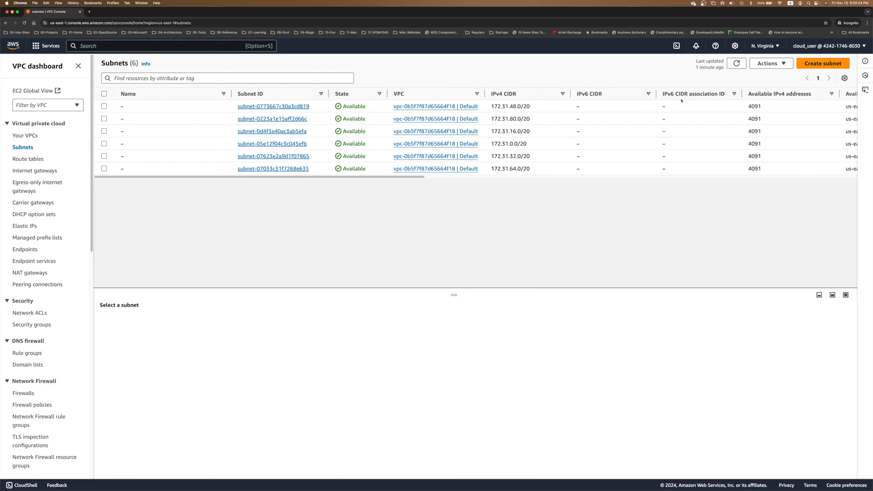
pyautogui.click(818, 66)
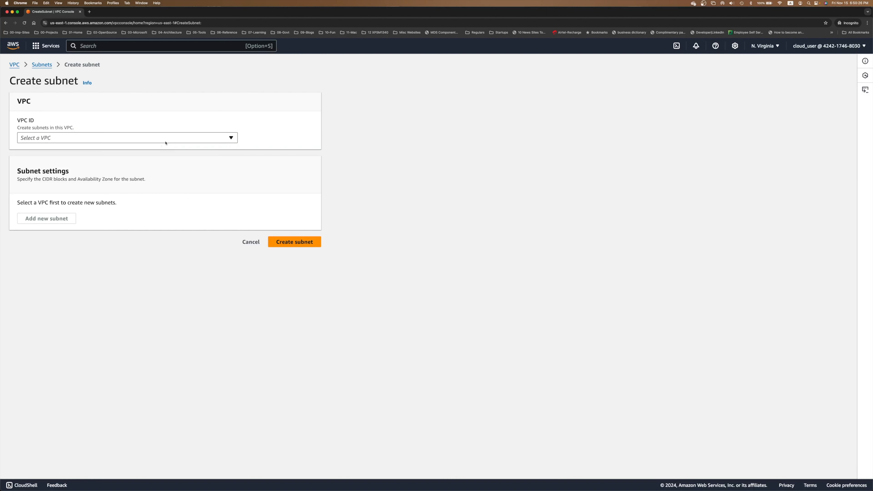
pyautogui.click(161, 138)
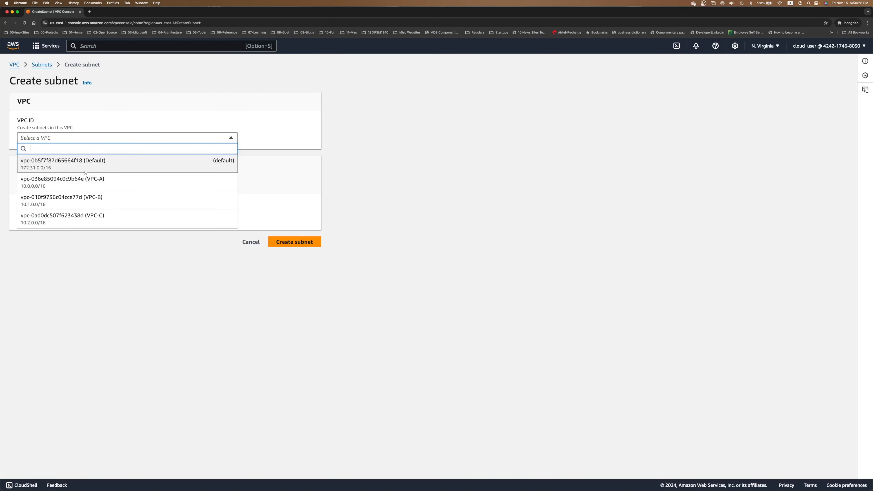
pyautogui.click(76, 185)
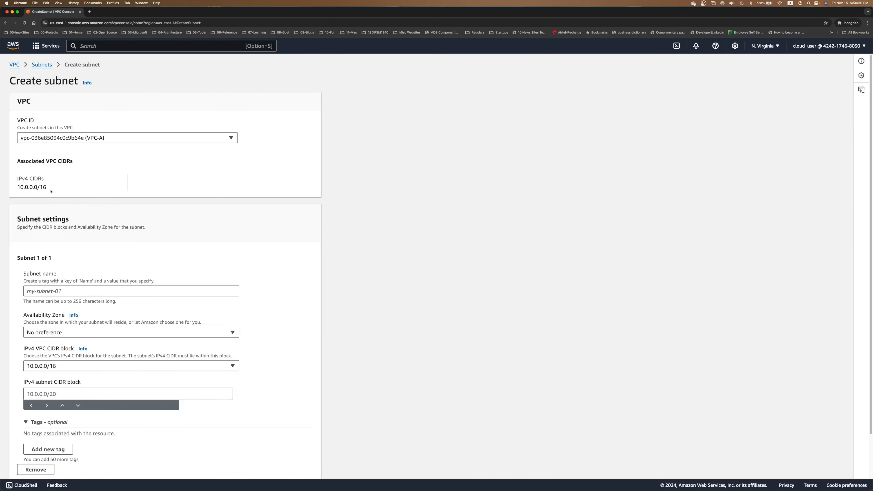
pyautogui.click(69, 290)
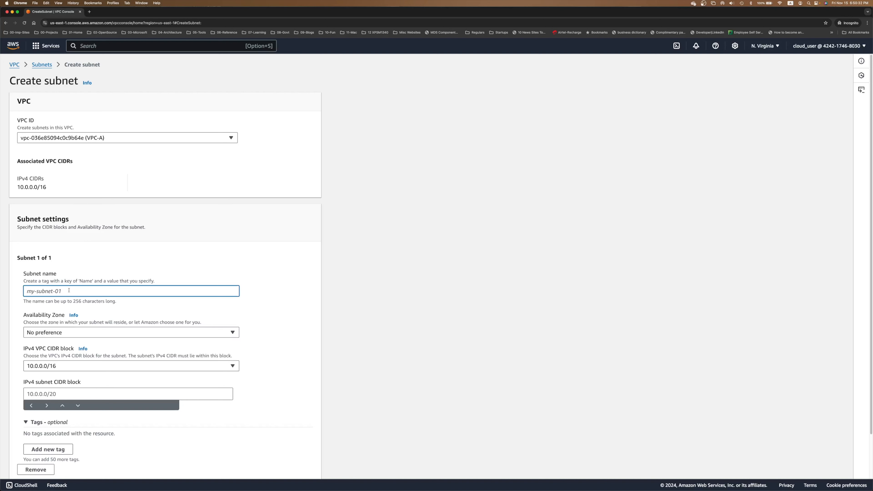
pyautogui.write('PUblic')
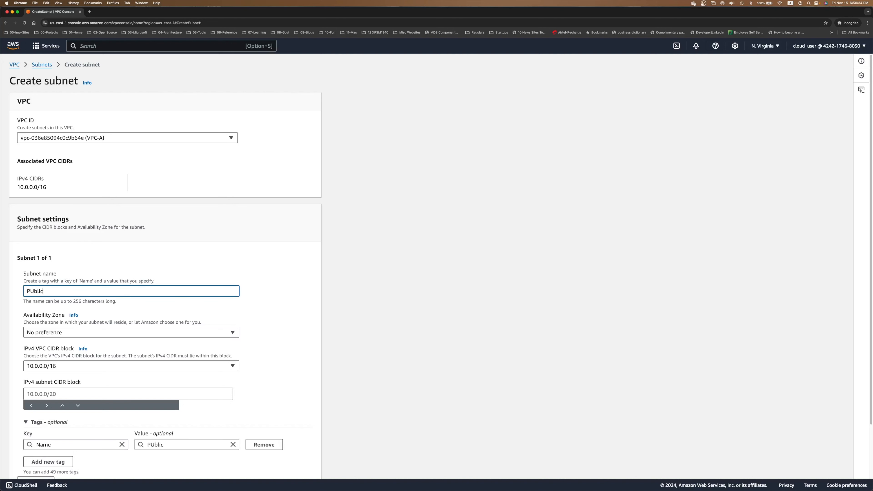
pyautogui.write('blic')
pyautogui.write('-Sun')
pyautogui.write('net')
pyautogui.press('Tab')
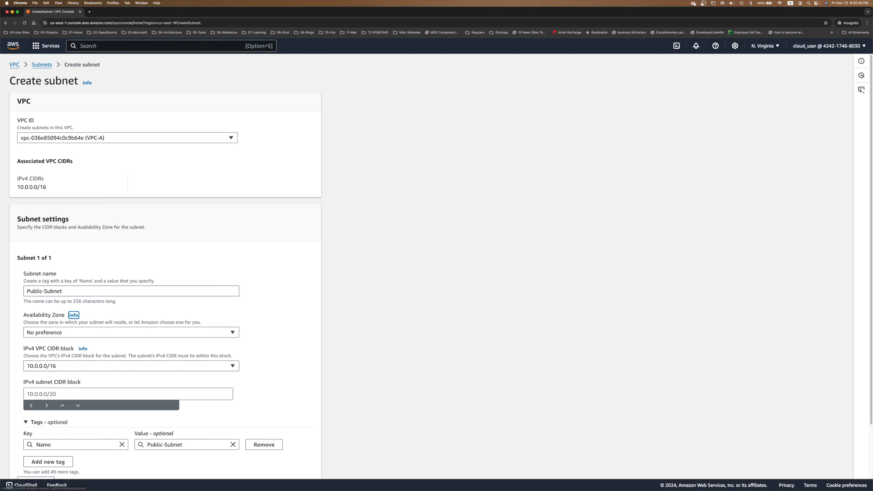
pyautogui.press('Tab')
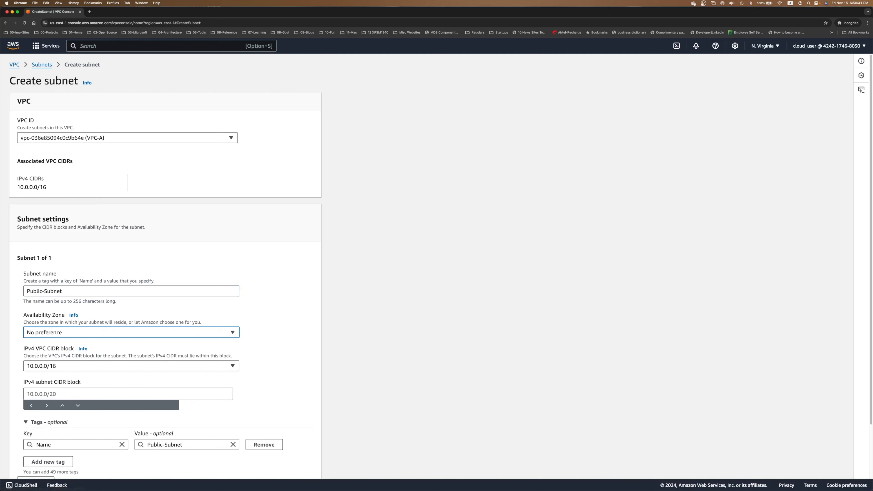
# Set the new subnet's IPv4 subnet CIDR block to 10.0.0.0/24 within the VPC's 10.0.0.0/16 range
pyautogui.click(42, 366)
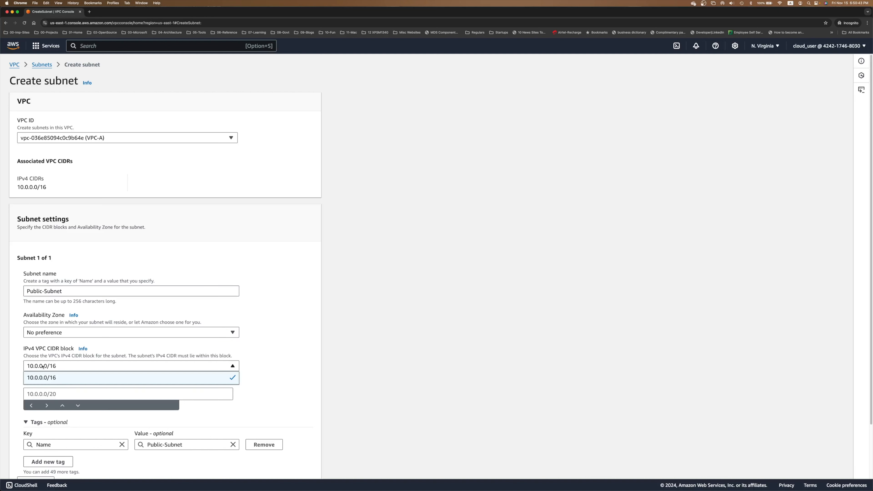
pyautogui.click(13, 378)
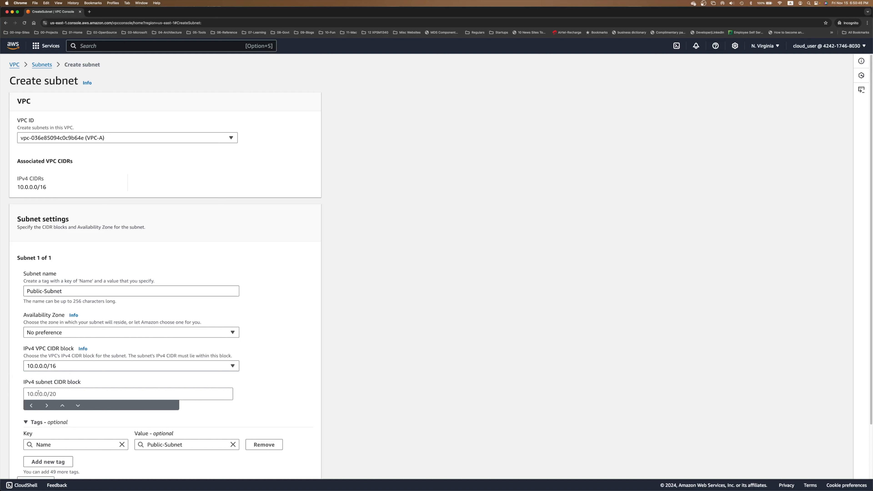
pyautogui.click(38, 393)
pyautogui.write('10')
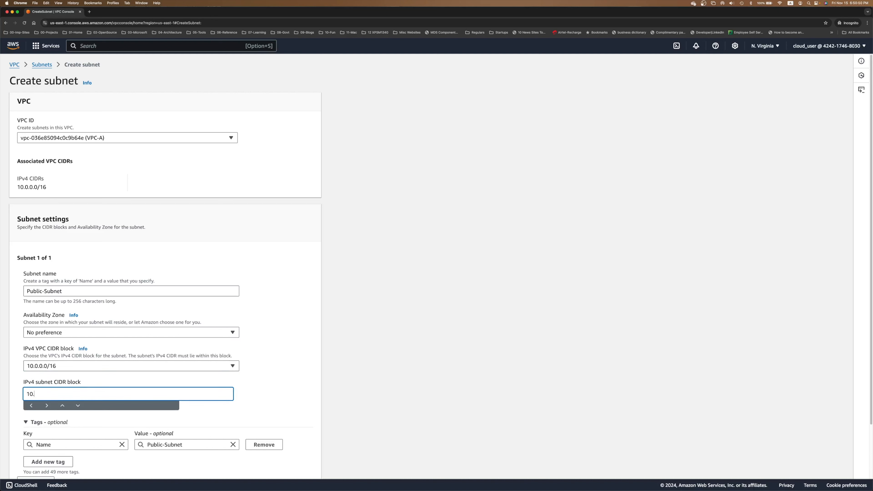
pyautogui.write('.0.1')
pyautogui.press('BackSpace')
pyautogui.write('0.0/24')
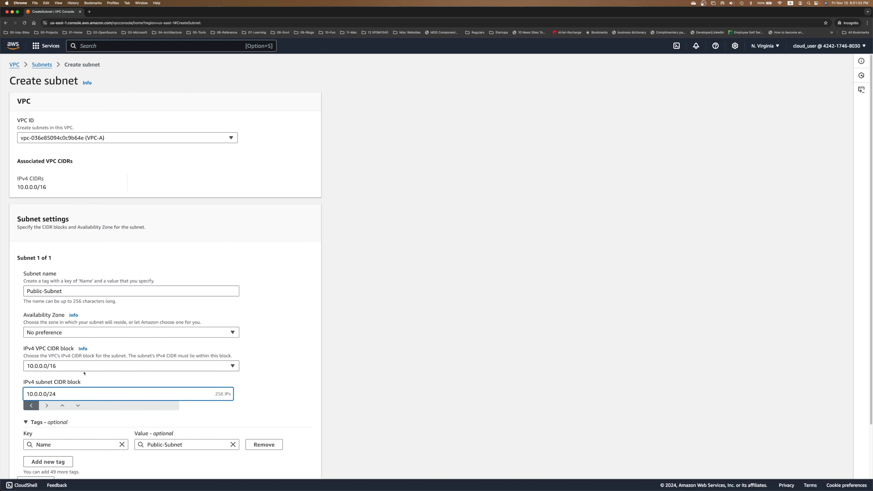
pyautogui.click(263, 395)
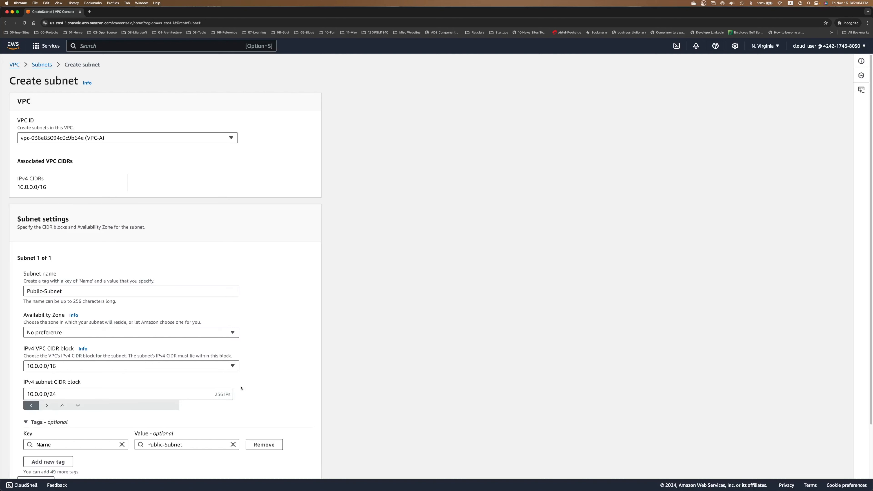
pyautogui.scroll(-3, 241, 388)
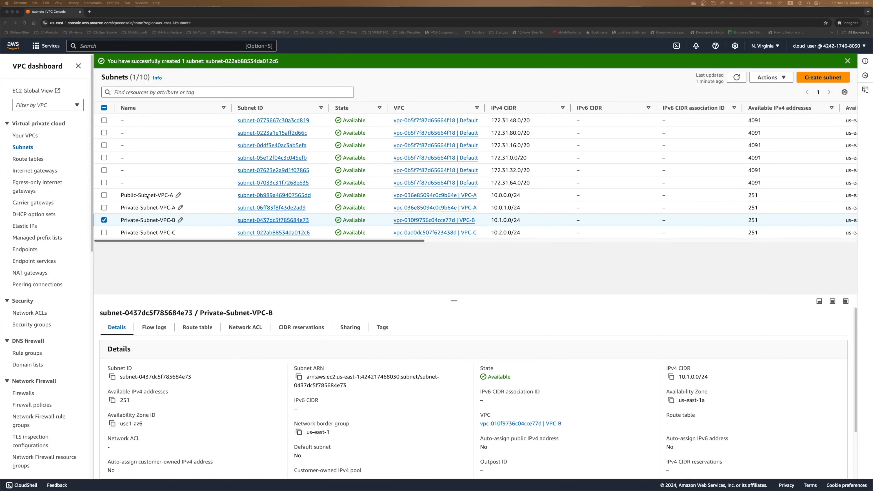
# Select Public-Subnet-VPC-A in the subnet list to examine its details
pyautogui.click(137, 196)
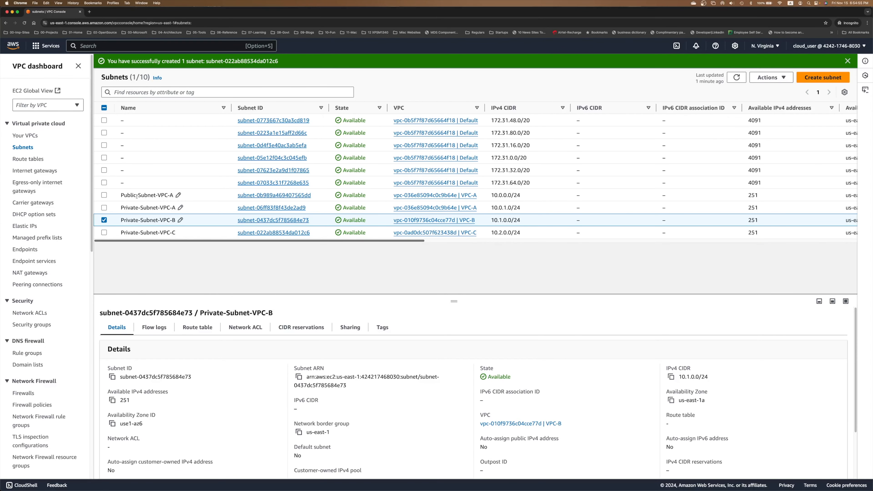
pyautogui.click(150, 197)
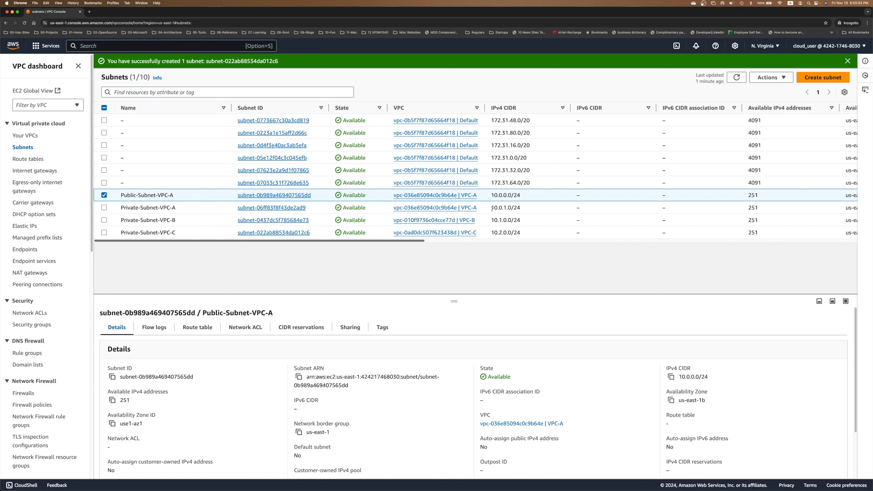
# Examine the details and IPv4 CIDR blocks of the public and private subnets in VPC-A, VPC-B and VPC-C
pyautogui.moveTo(492, 208); pyautogui.dragTo(521, 207)
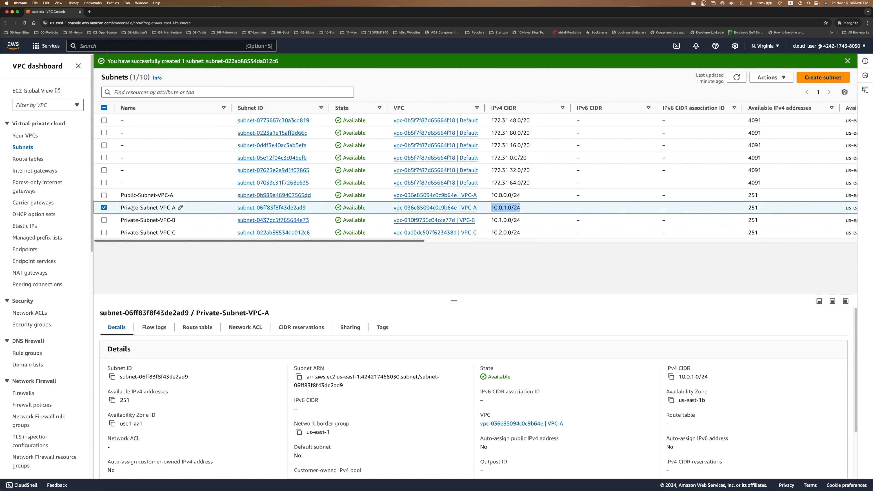
pyautogui.click(144, 196)
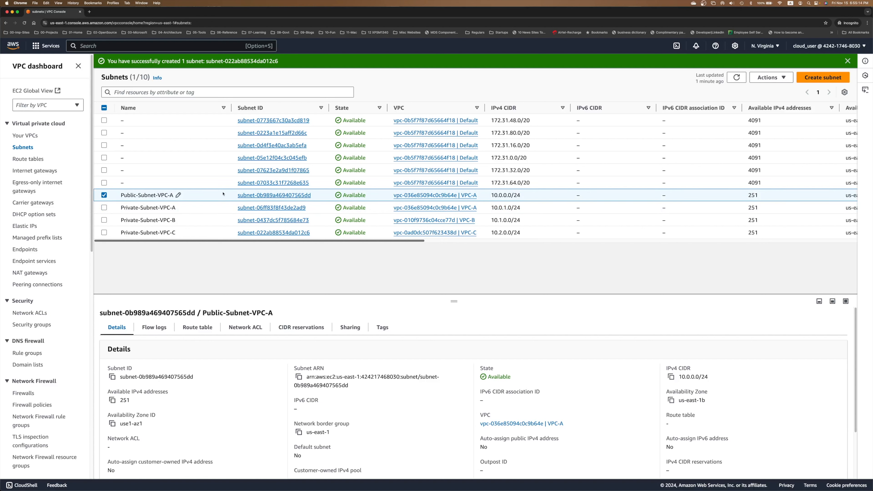
pyautogui.click(152, 221)
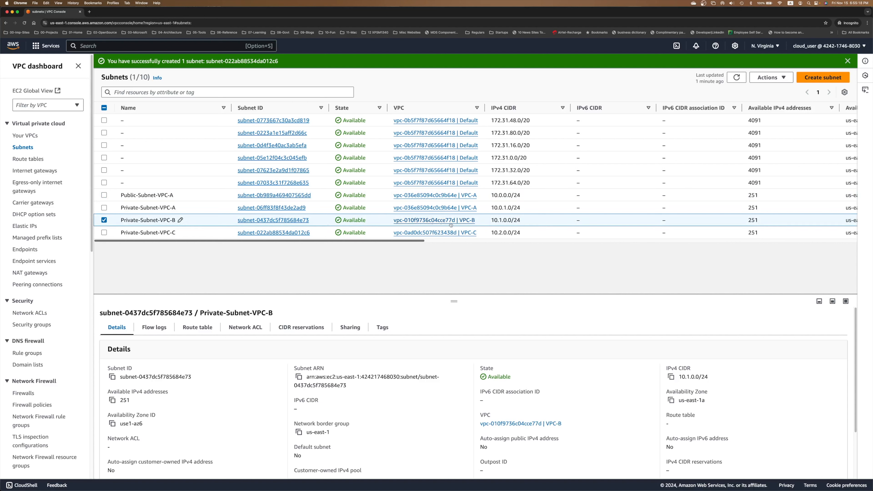
pyautogui.moveTo(493, 221); pyautogui.dragTo(521, 222)
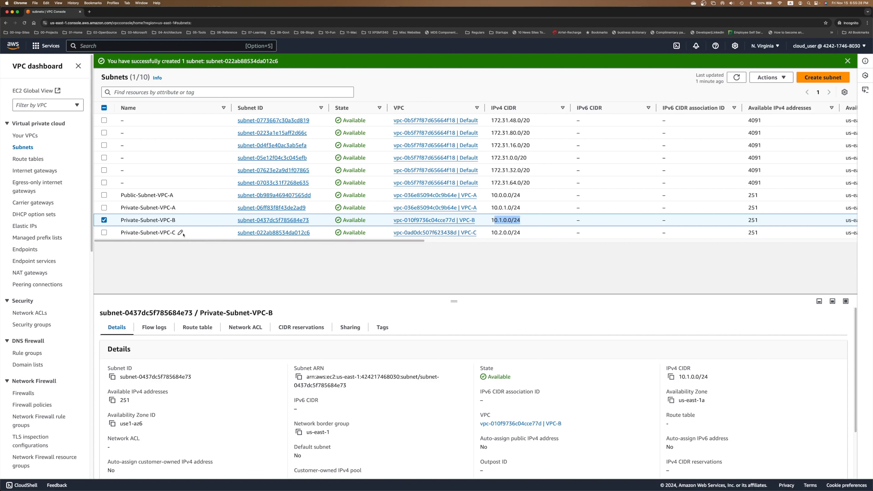
pyautogui.click(182, 234)
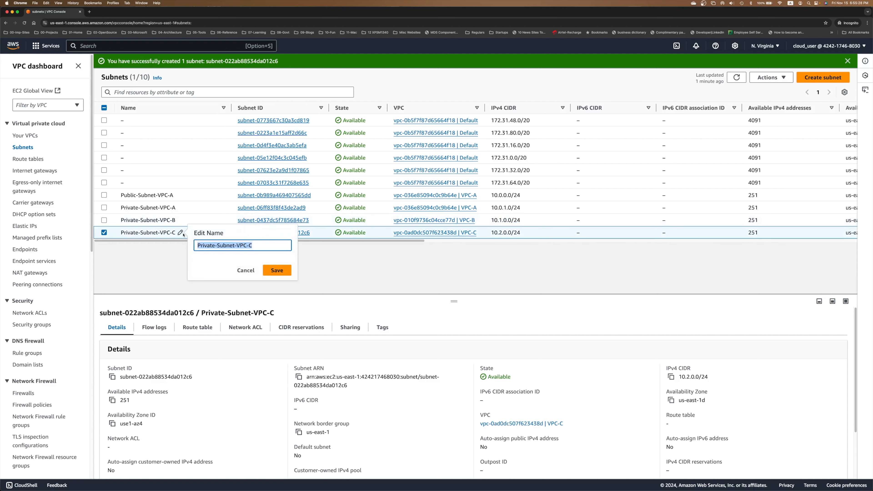
pyautogui.click(246, 270)
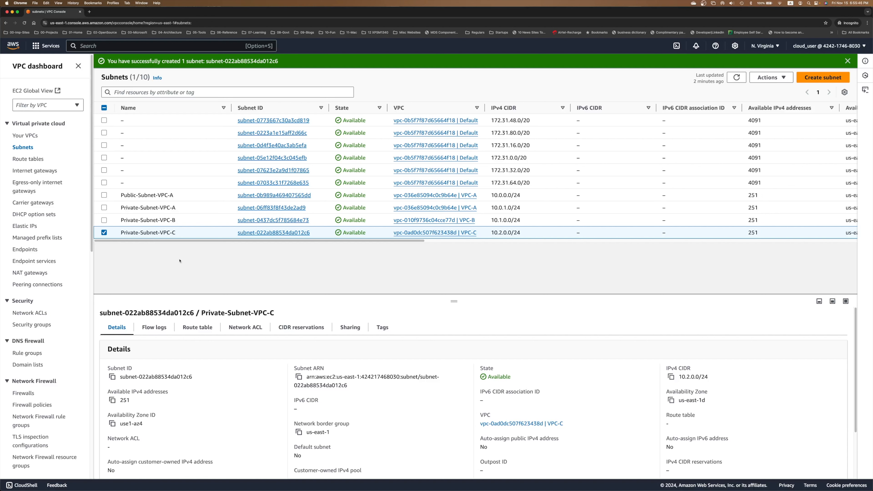
pyautogui.click(191, 330)
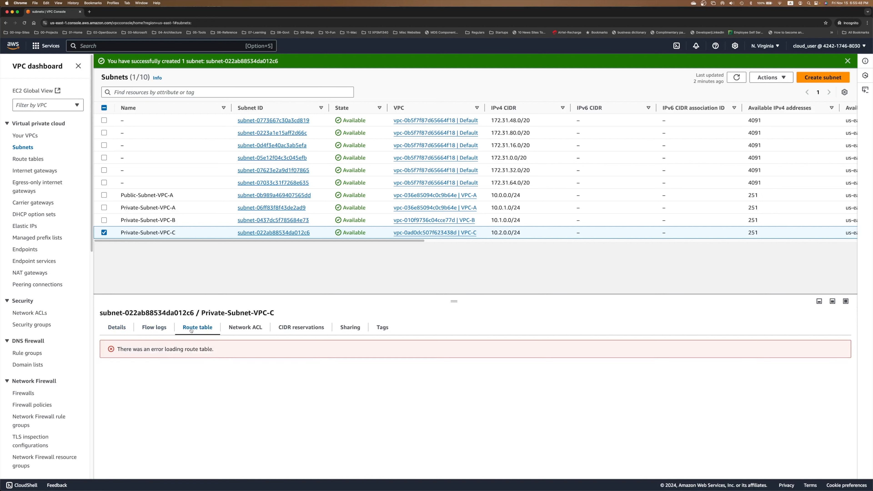
pyautogui.click(119, 328)
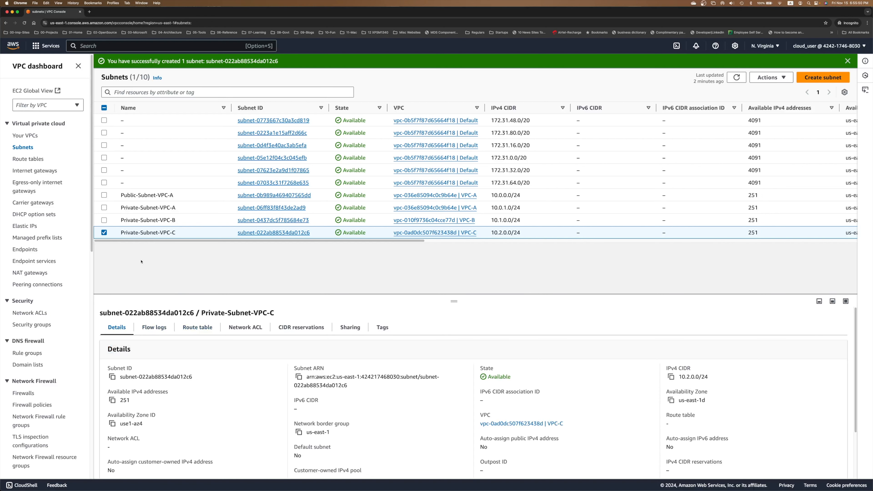
pyautogui.click(202, 195)
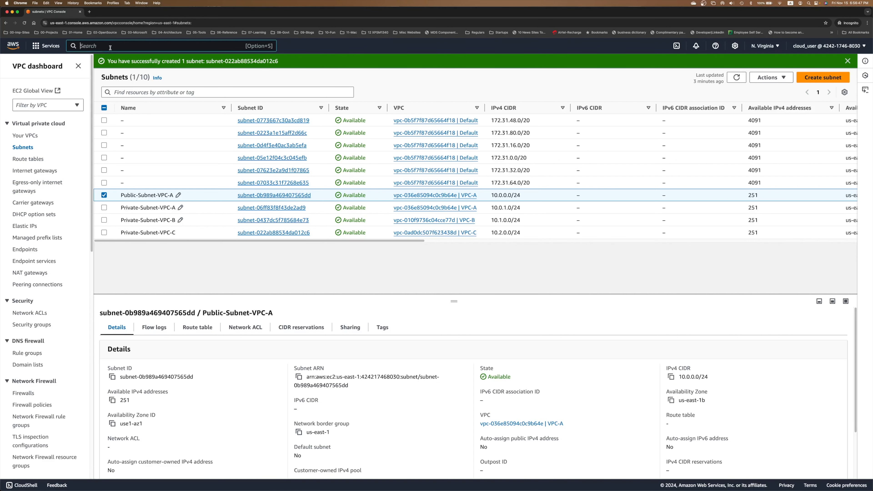
# Find the Internet gateway feature by searching the services and create an internet gateway named VPC-A-IGW
pyautogui.write('intern')
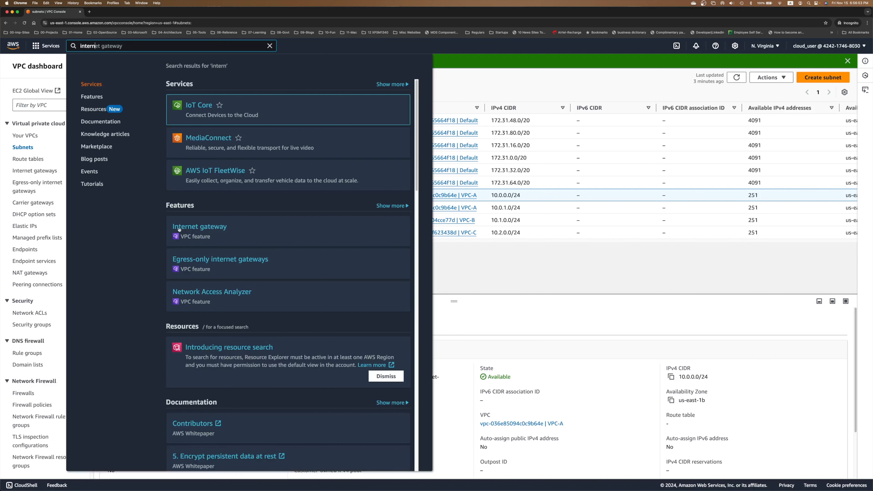
pyautogui.click(179, 228)
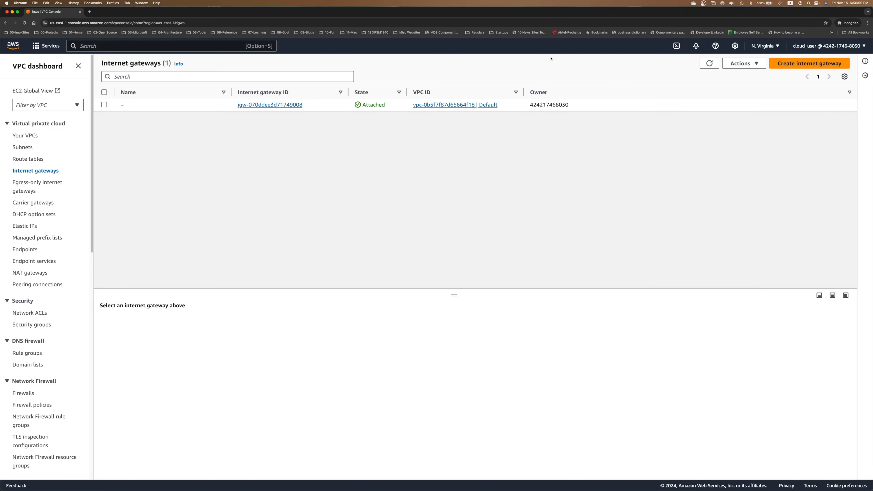
pyautogui.click(810, 63)
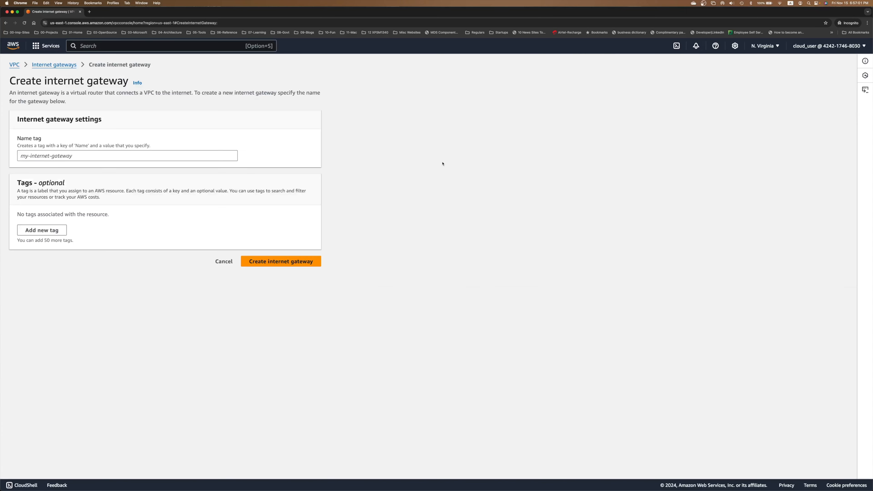
pyautogui.click(132, 155)
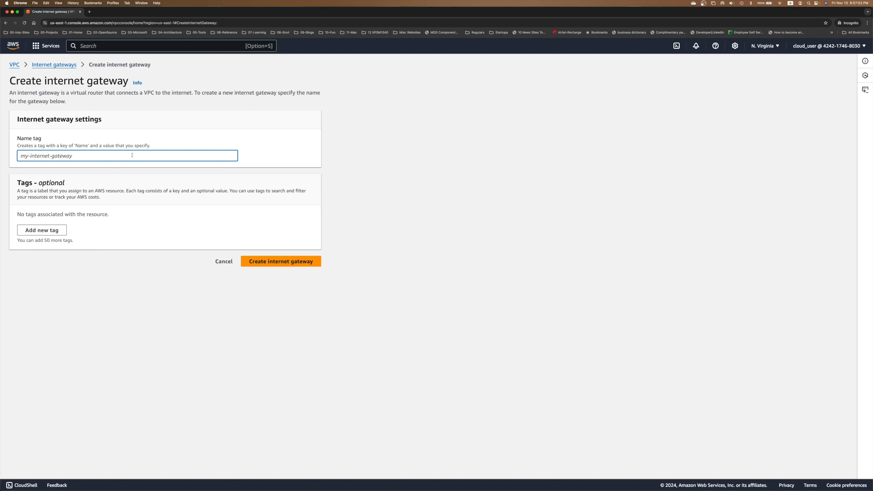
pyautogui.write('VPC-A-IGW')
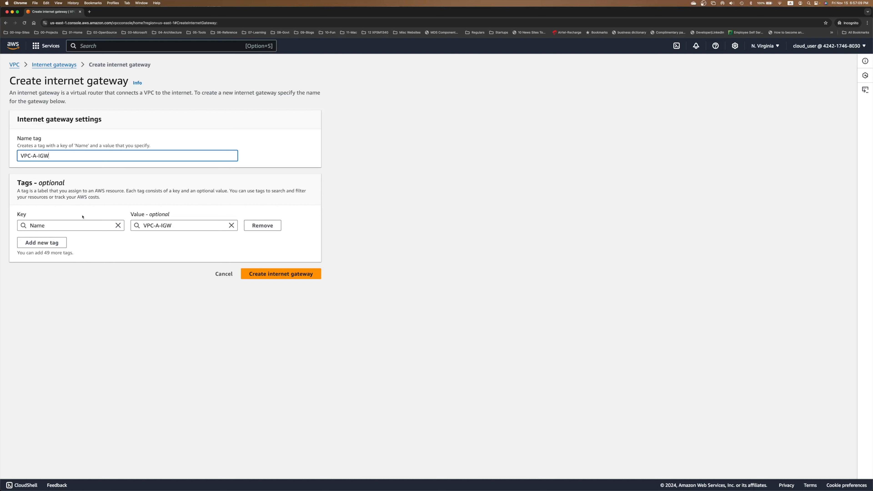
pyautogui.click(245, 272)
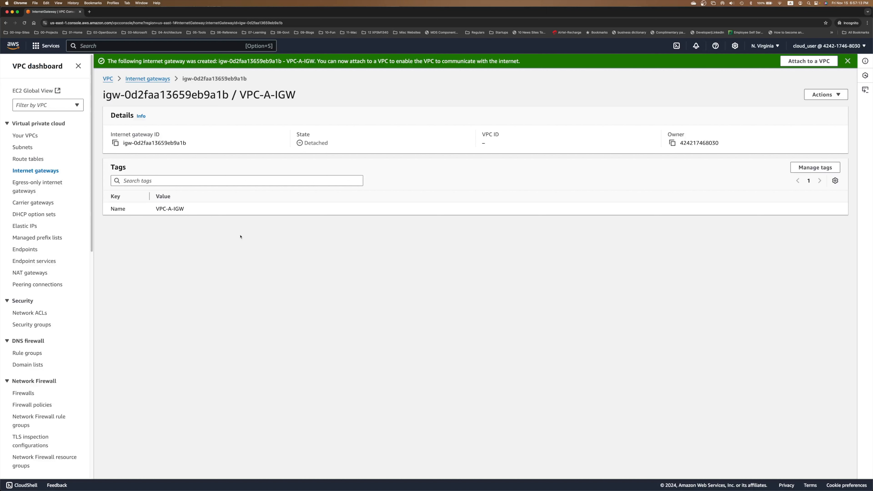
# Attach the internet gateway VPC-A-IGW to VPC-A
pyautogui.click(159, 79)
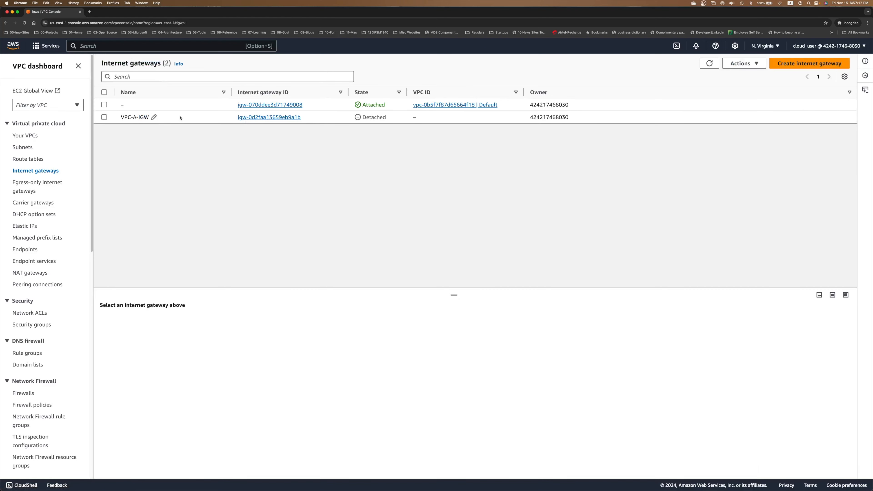
pyautogui.click(379, 116)
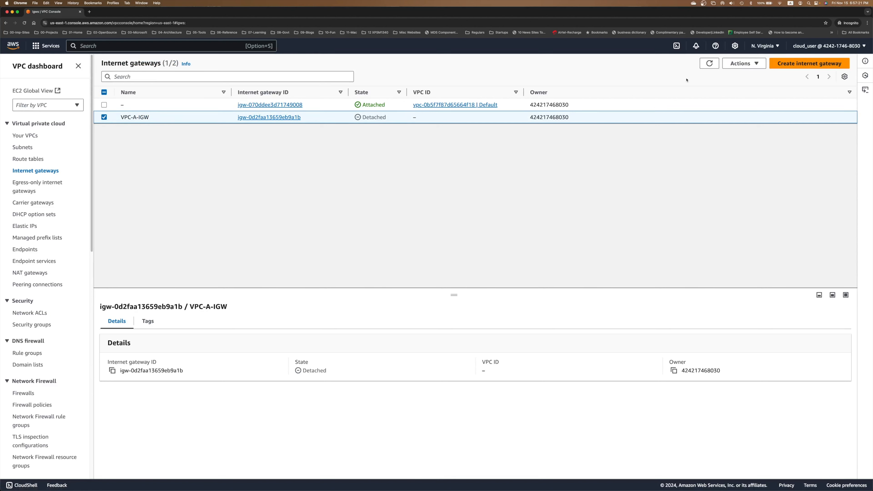
pyautogui.click(746, 65)
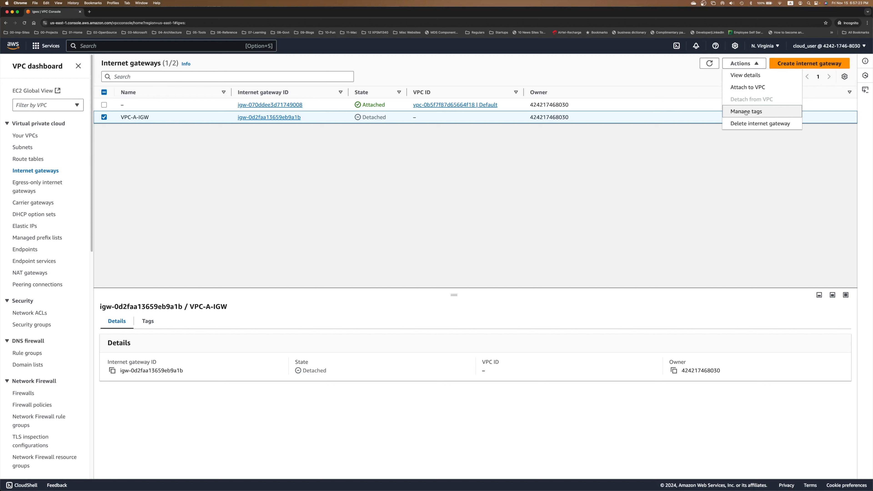
pyautogui.click(748, 89)
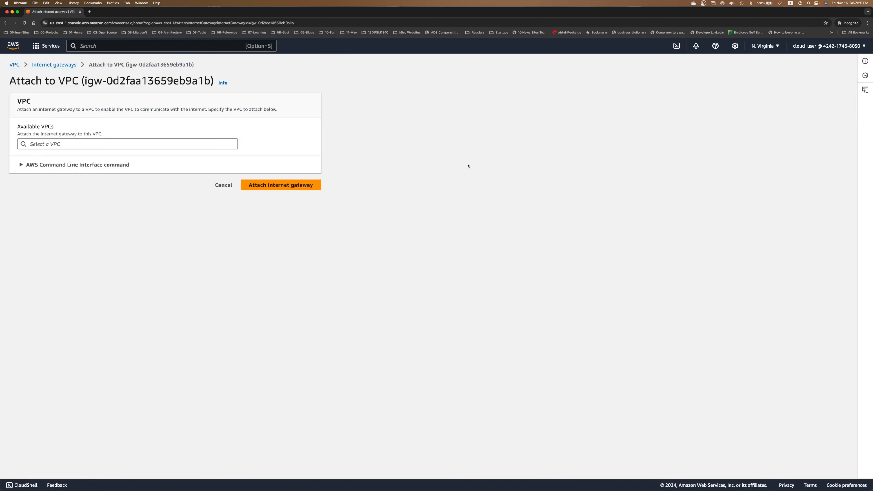
pyautogui.click(206, 146)
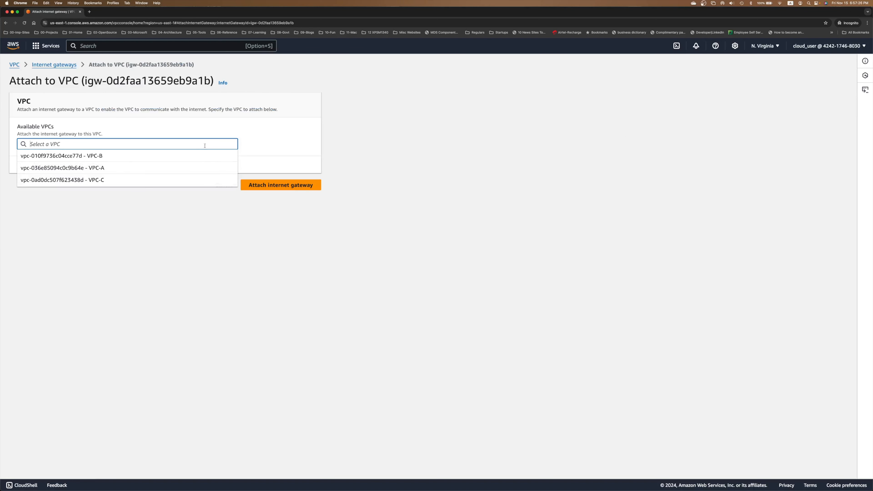
pyautogui.click(119, 168)
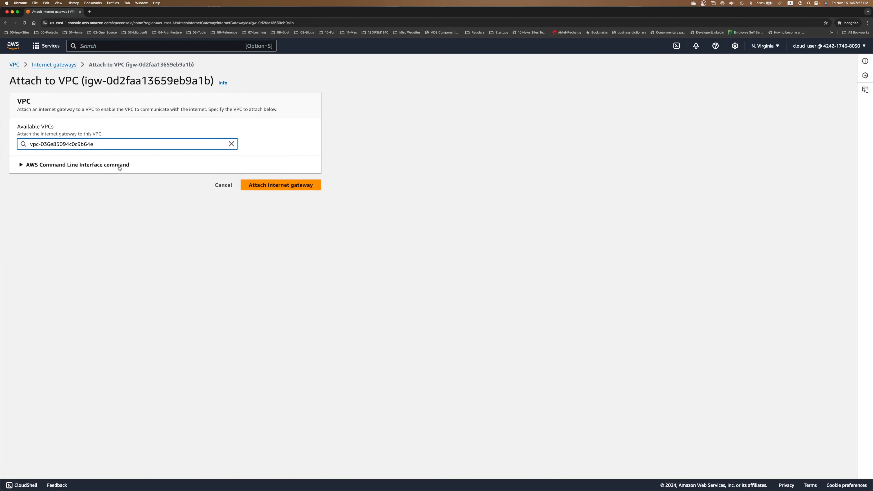
pyautogui.click(261, 186)
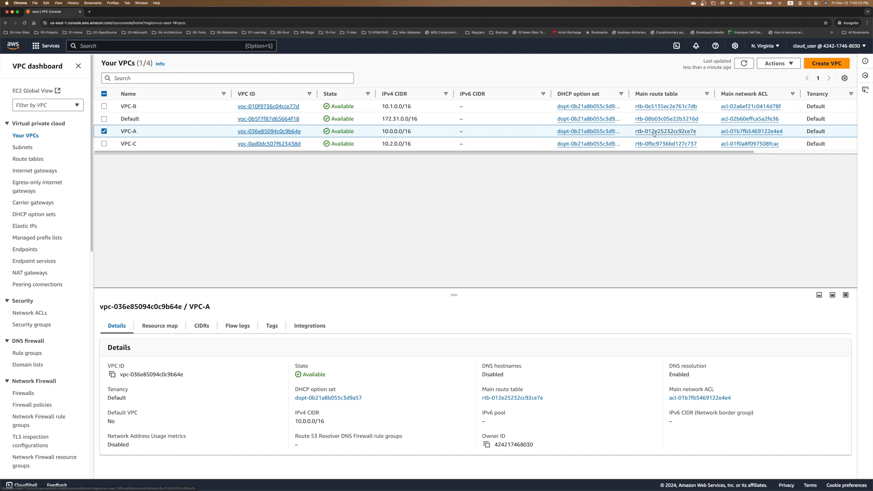
# Add a route to VPC-A's main route table with destination 0.0.0.0/0 and the internet gateway VPC-A-IGW as target, and save the changes
pyautogui.click(655, 132)
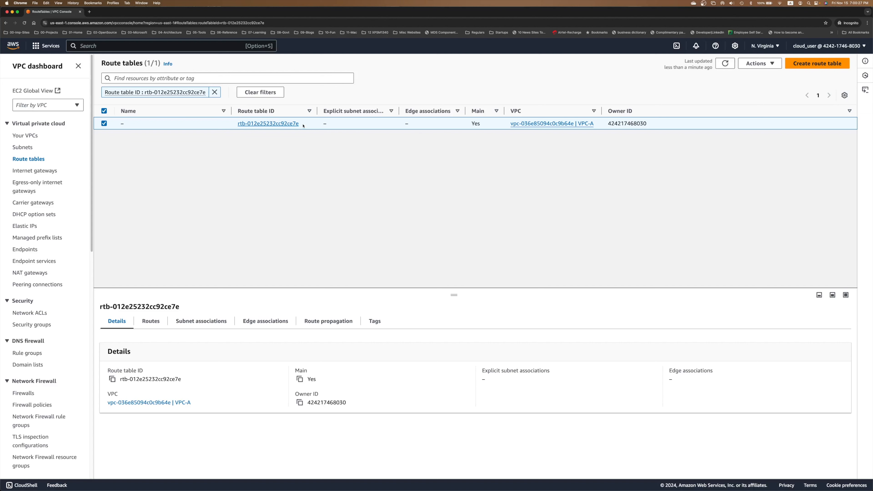
pyautogui.click(275, 124)
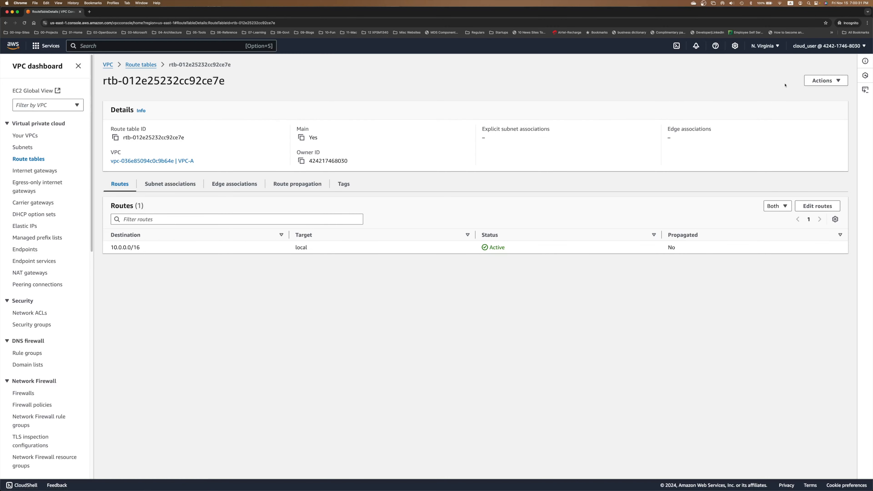
pyautogui.click(825, 80)
pyautogui.click(790, 141)
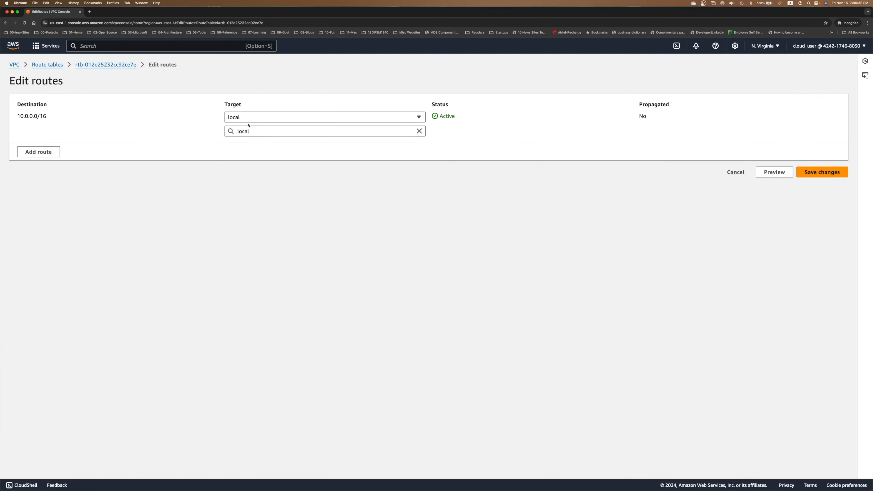
pyautogui.click(49, 155)
pyautogui.click(87, 144)
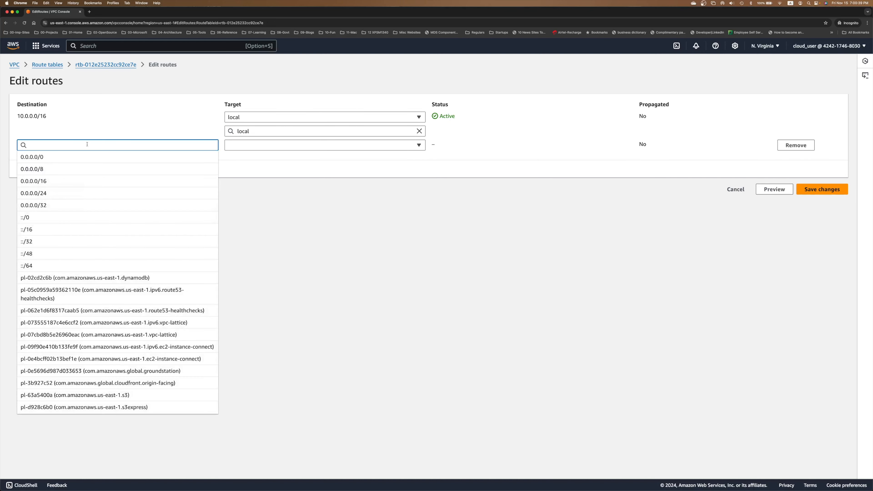
pyautogui.click(84, 157)
pyautogui.click(285, 150)
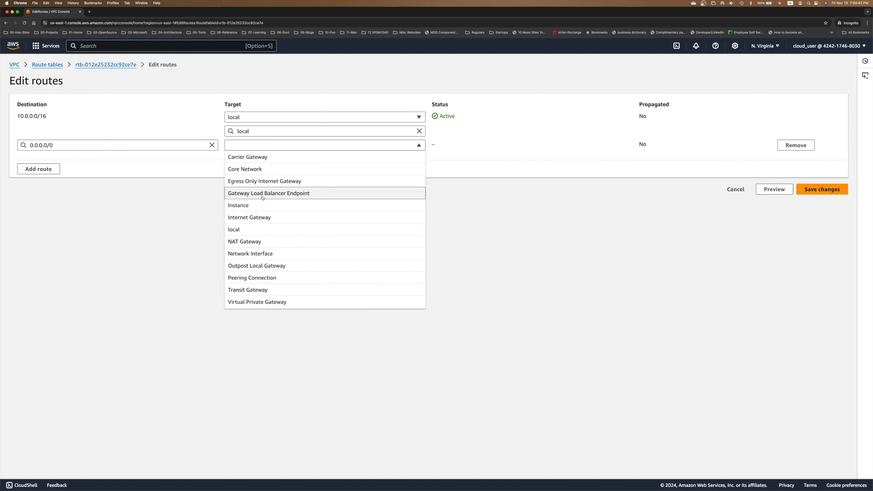
pyautogui.click(255, 218)
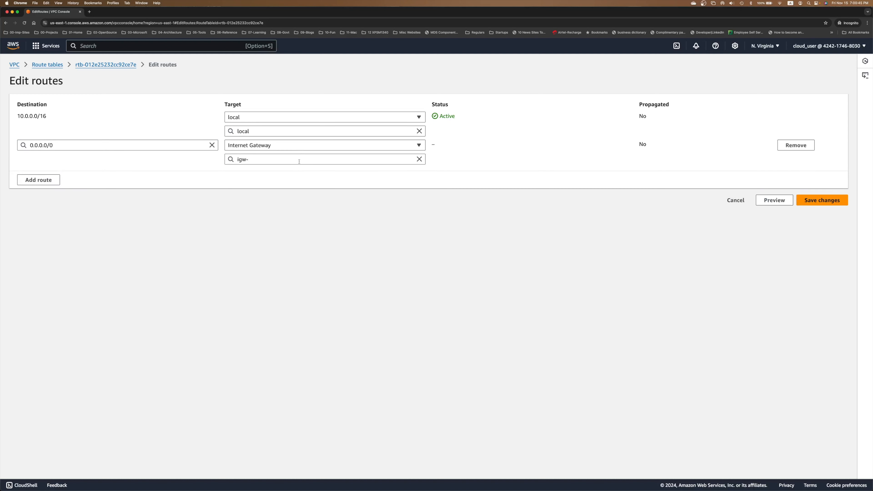
pyautogui.click(299, 155)
pyautogui.click(284, 181)
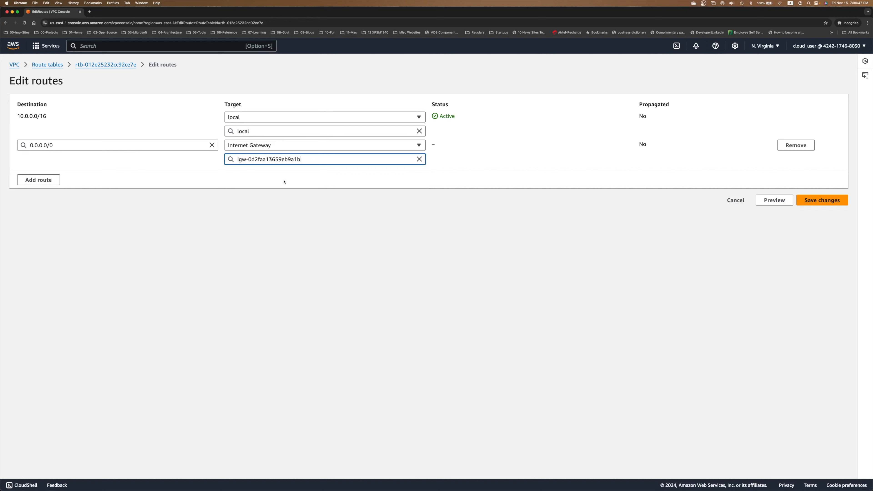
pyautogui.click(818, 200)
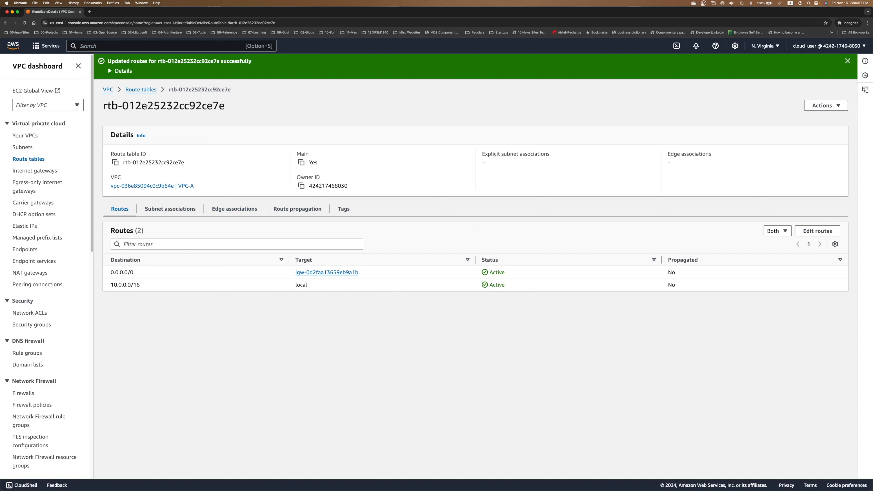
# Open the route table linked in Public-Subnet-VPC-A's details in a new browser tab and examine its routes
pyautogui.click(135, 90)
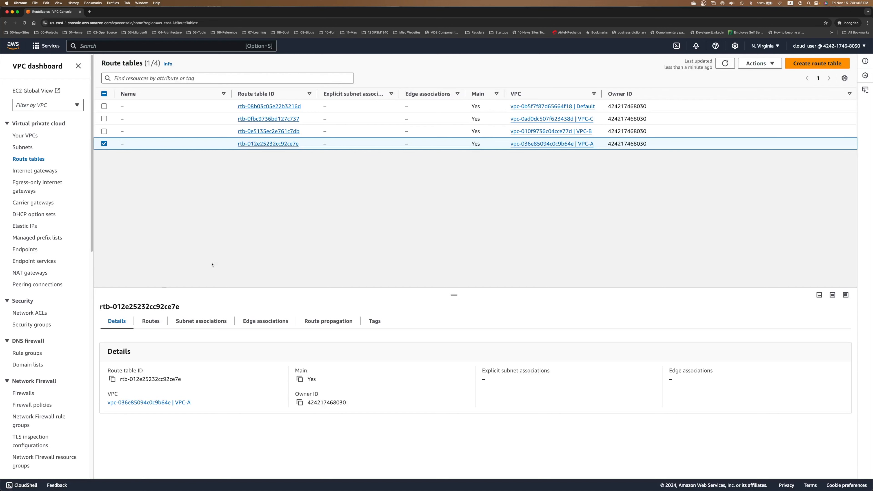
pyautogui.click(27, 148)
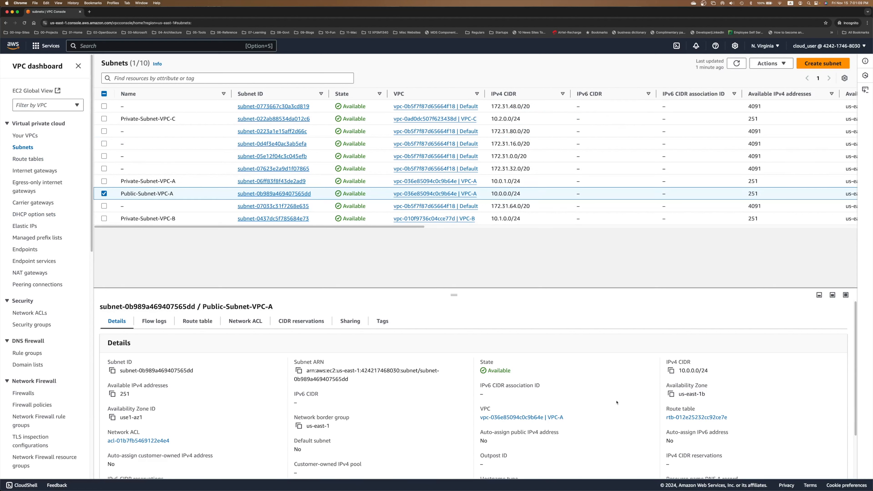
pyautogui.rightClick(692, 419)
pyautogui.click(714, 405)
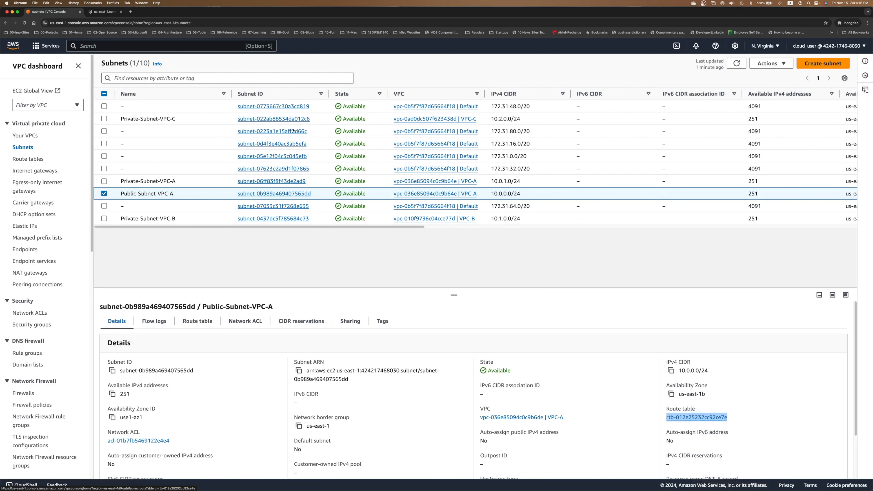
pyautogui.click(113, 12)
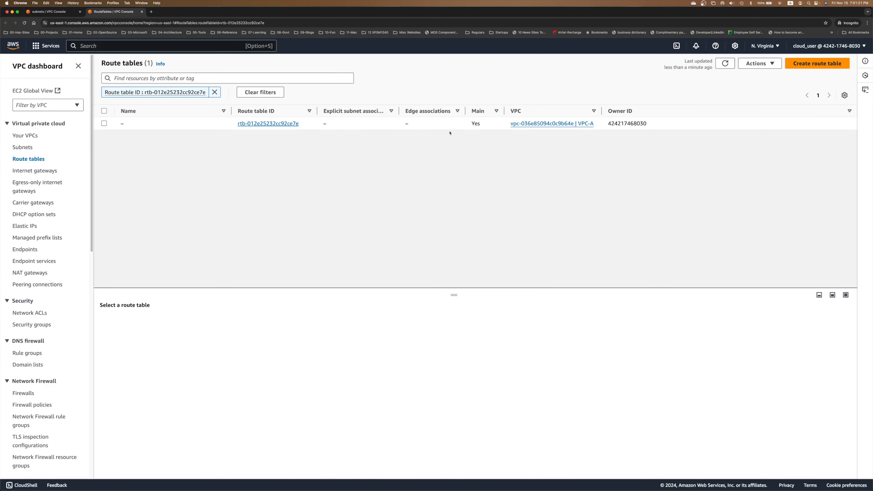
pyautogui.click(267, 123)
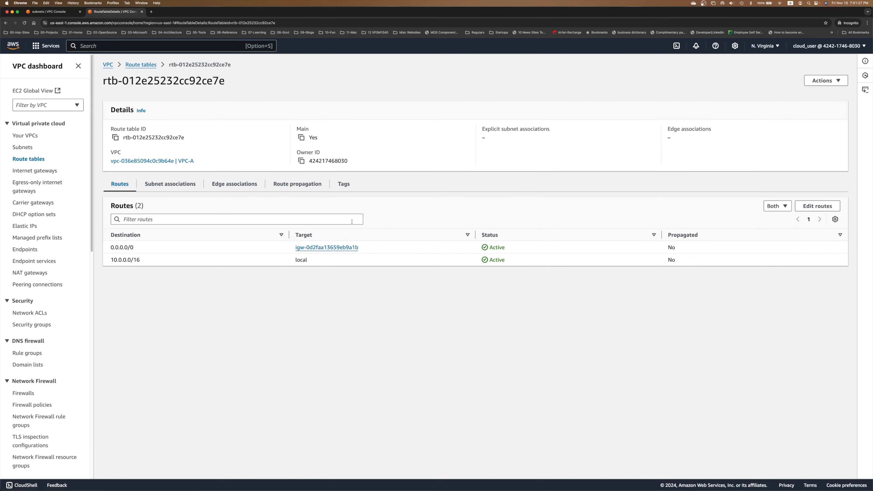
# Return to the first browser tab and create a route table named Private-RT-VPC-A in VPC-A
pyautogui.click(48, 12)
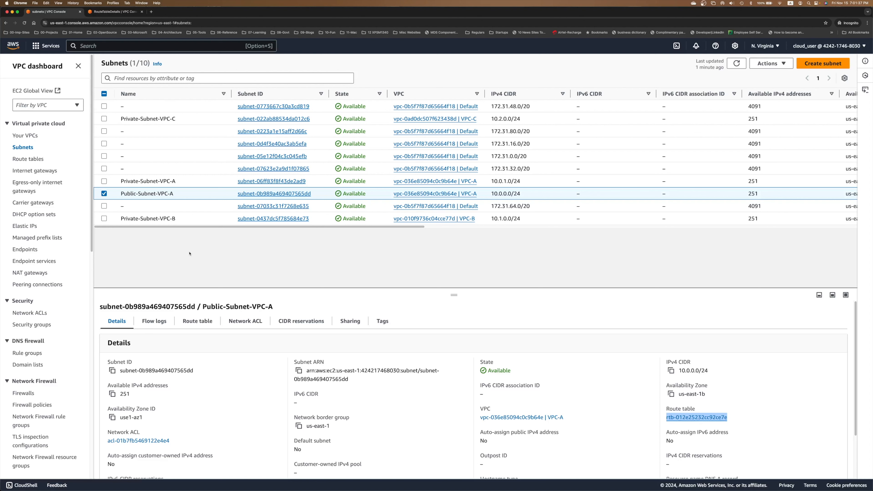
pyautogui.click(27, 159)
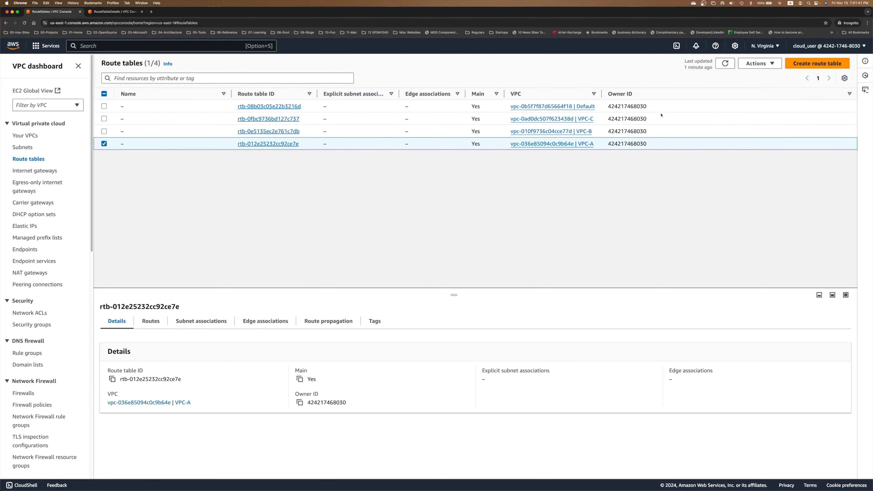
pyautogui.click(817, 62)
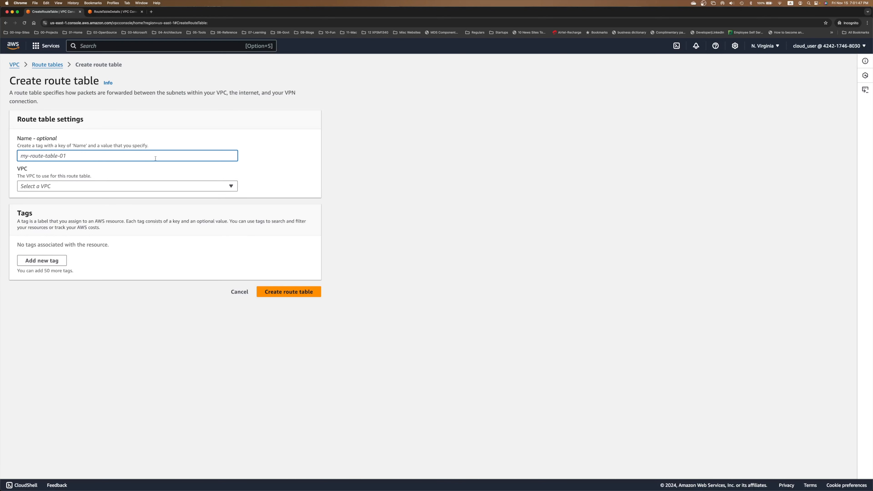
pyautogui.write('Private')
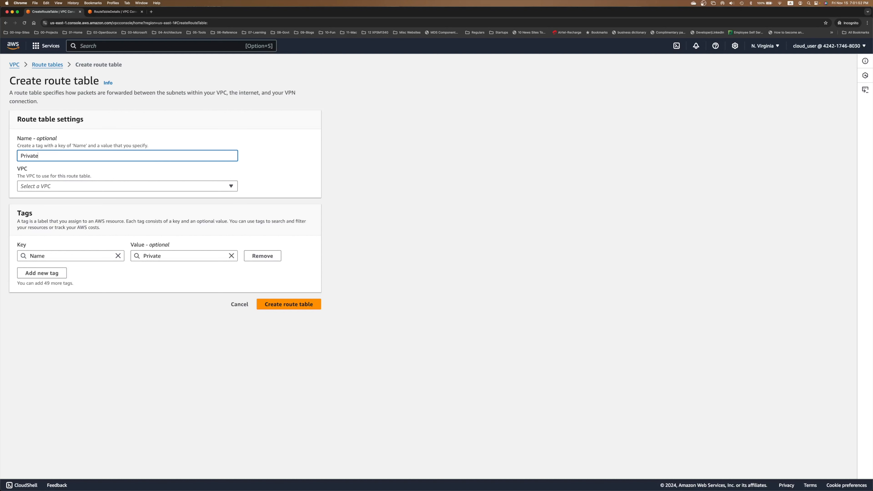
pyautogui.write('R')
pyautogui.press('BackSpace')
pyautogui.press('BackSpace')
pyautogui.write('-RT-VPC-A')
pyautogui.click(115, 186)
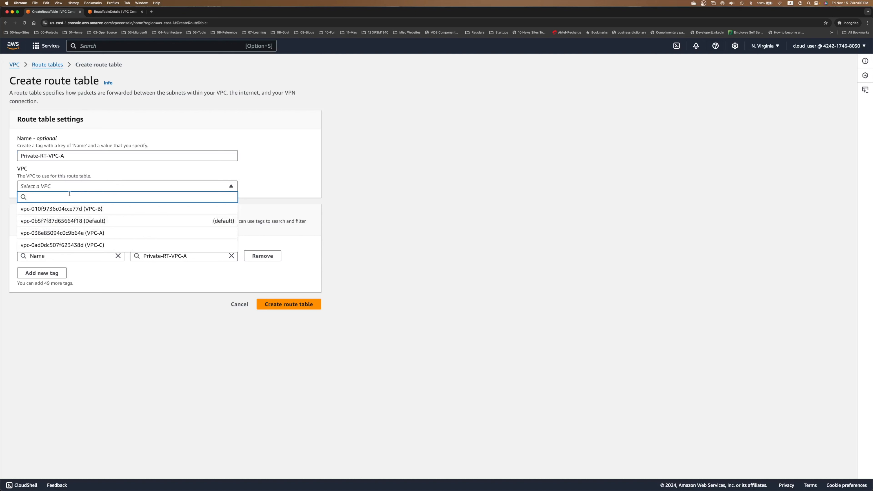
pyautogui.click(75, 230)
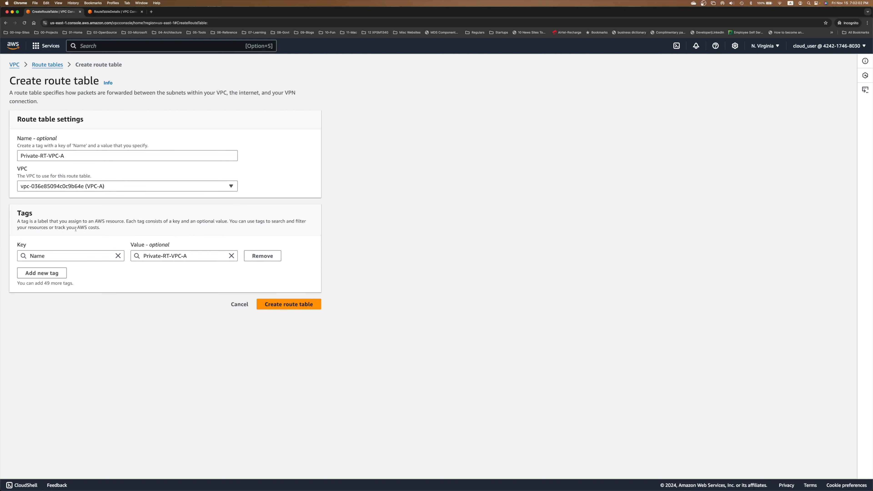
pyautogui.click(272, 304)
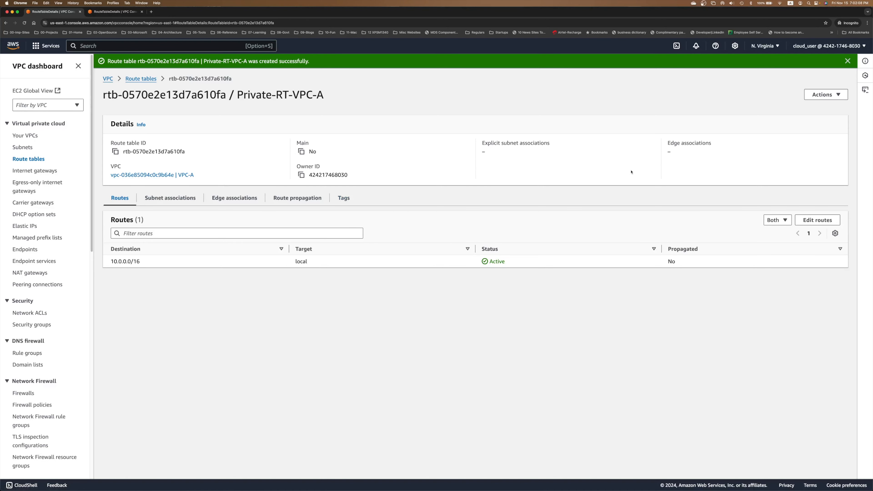
# Create another route table named Private-RT-VPC-B in VPC-B
pyautogui.click(148, 79)
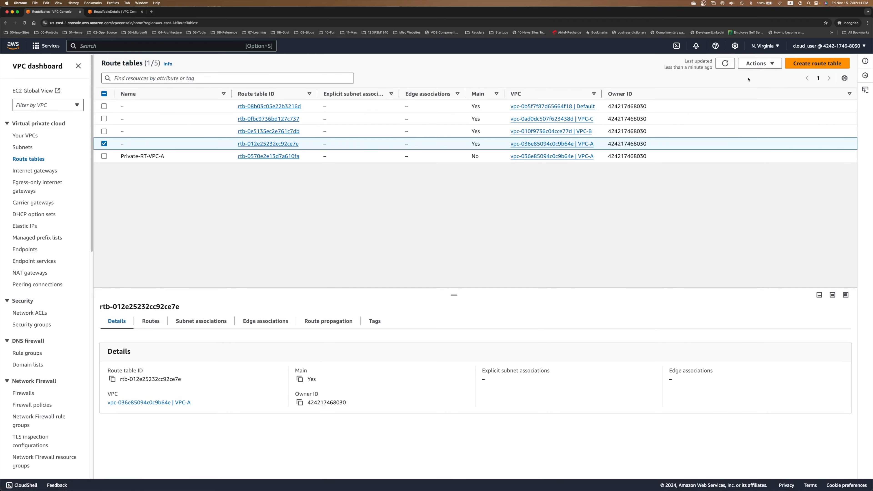
pyautogui.click(805, 63)
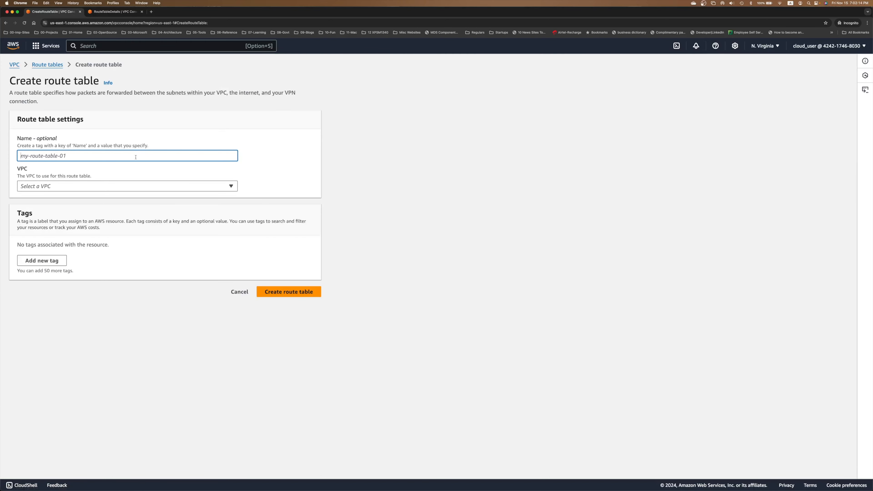
pyautogui.write('Priv')
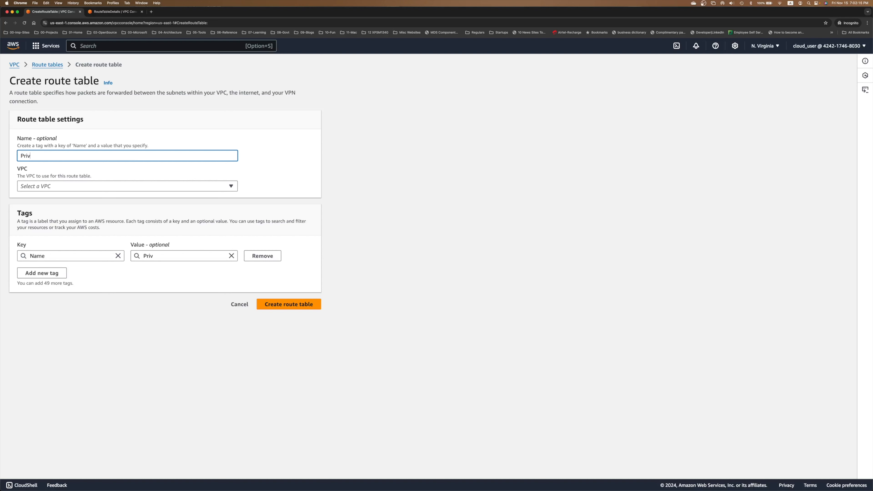
pyautogui.write('ate-RT-VPC-B')
pyautogui.click(105, 186)
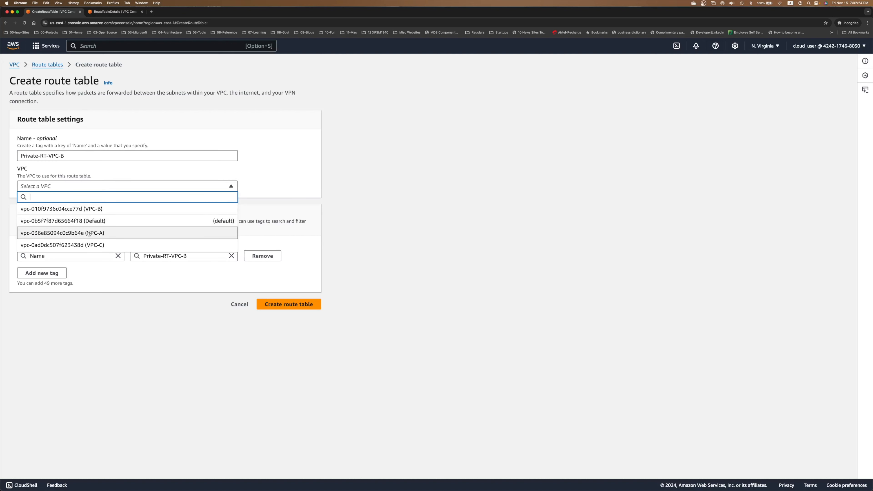
pyautogui.click(93, 213)
pyautogui.click(259, 303)
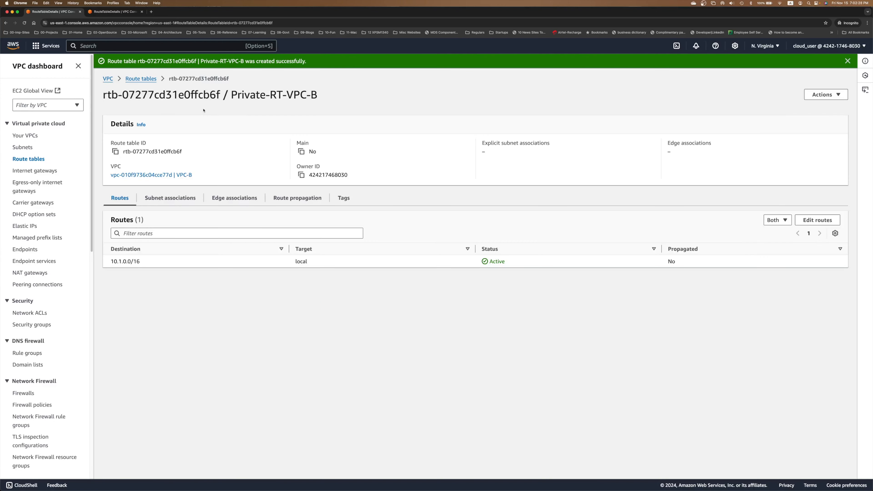
# Create a third route table named Private-RT-VPC-C in VPC-C
pyautogui.click(140, 79)
pyautogui.click(788, 65)
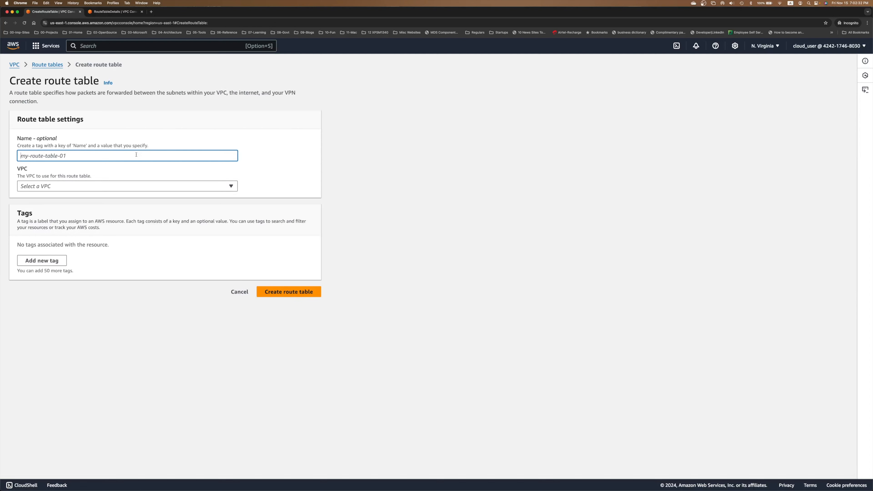
pyautogui.write('P')
pyautogui.press('BackSpace')
pyautogui.write('Private-R')
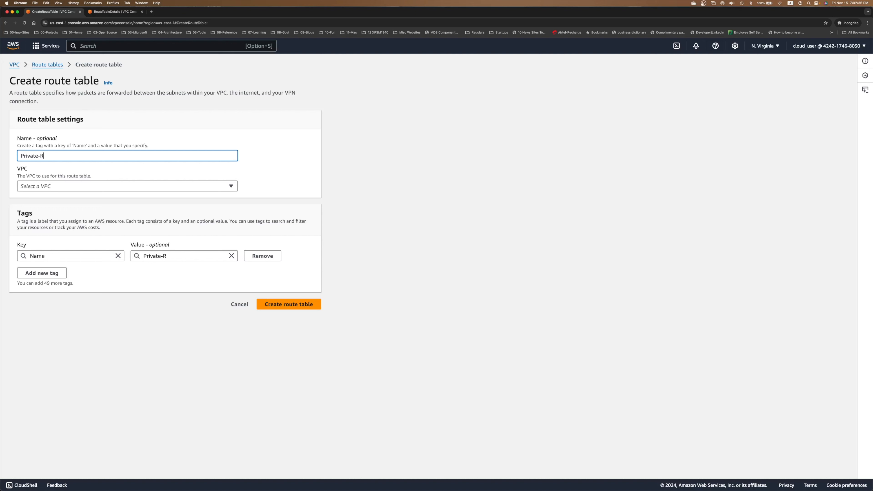
pyautogui.write('T-VPC-C')
pyautogui.click(108, 186)
pyautogui.click(87, 244)
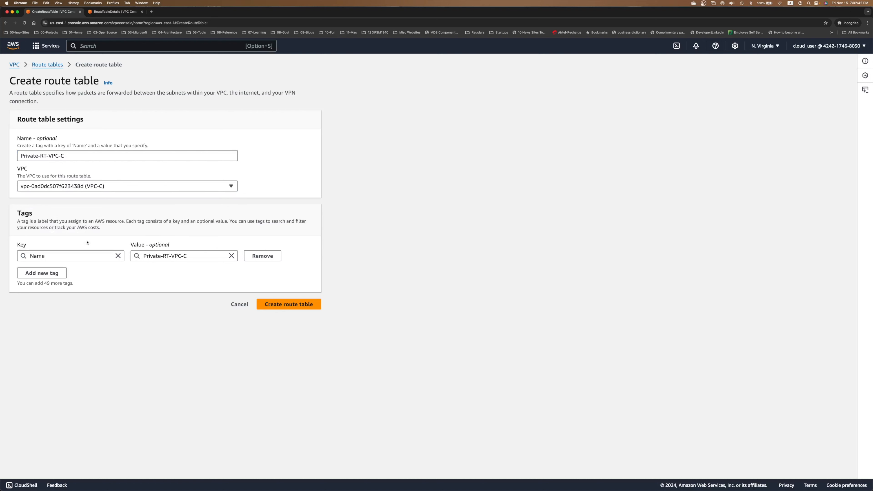
pyautogui.click(289, 305)
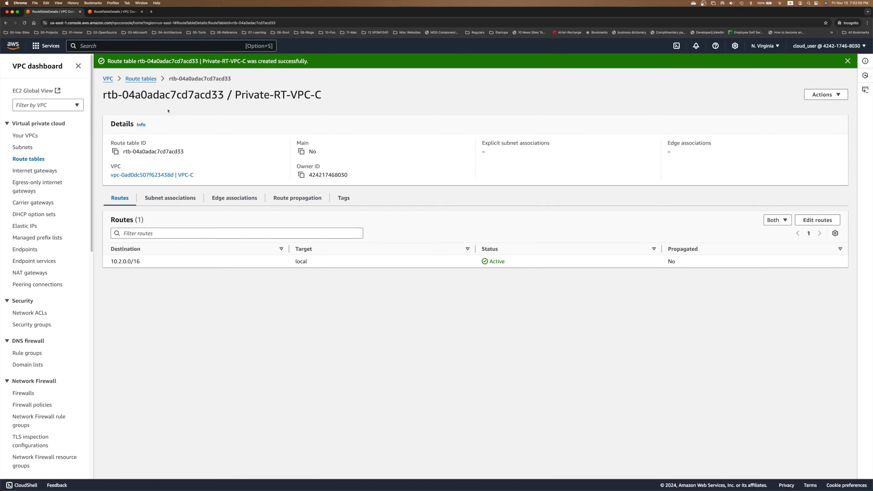
# Change the route table association of Private-Subnet-VPC-A to Private-RT-VPC-A and save it
pyautogui.click(140, 78)
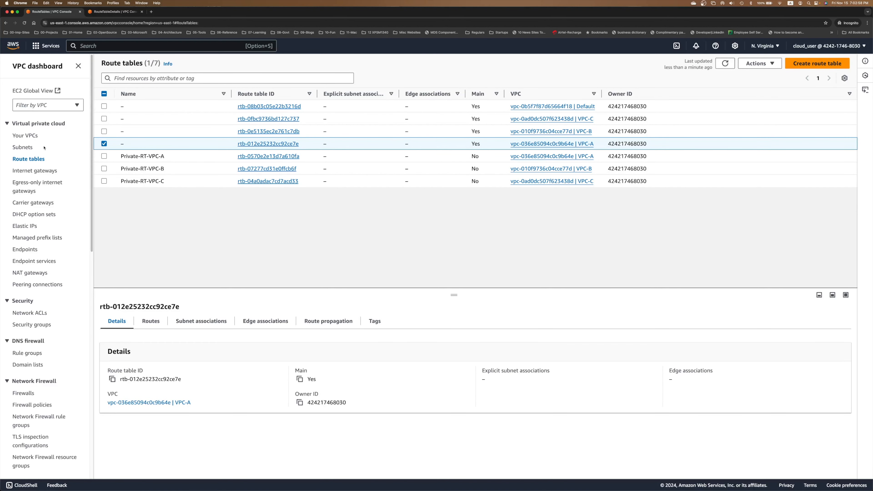
pyautogui.click(21, 148)
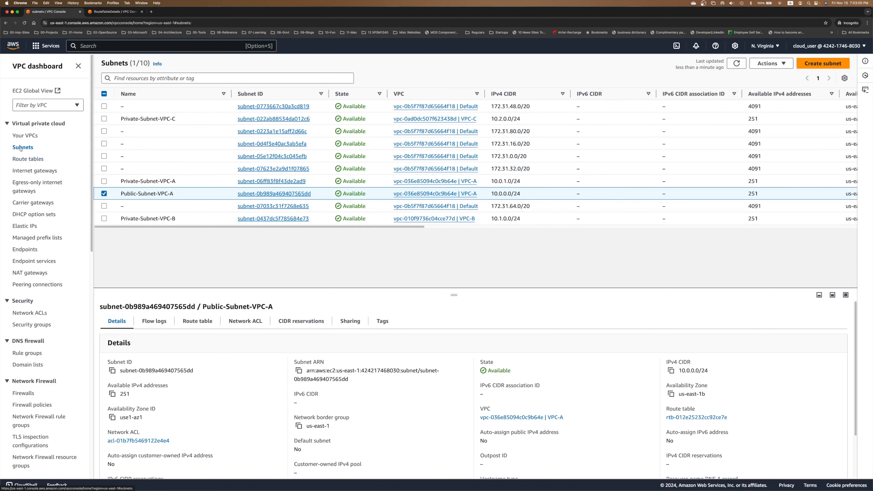
pyautogui.click(210, 184)
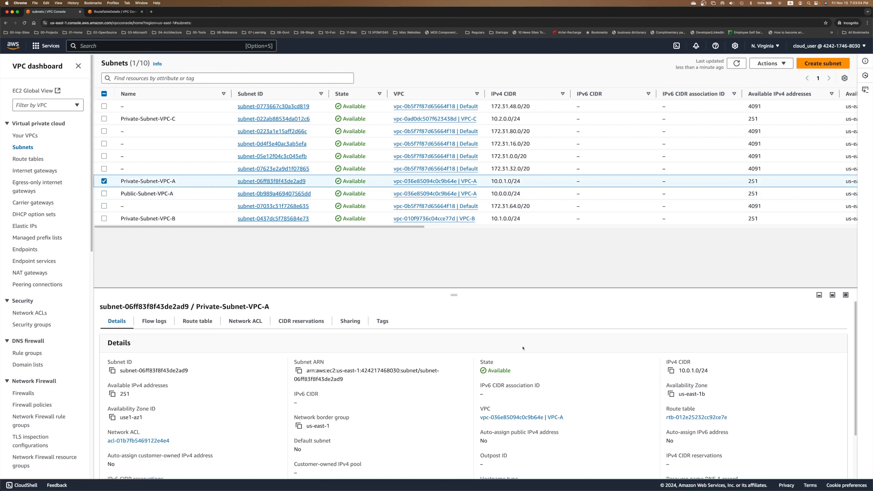
pyautogui.click(191, 323)
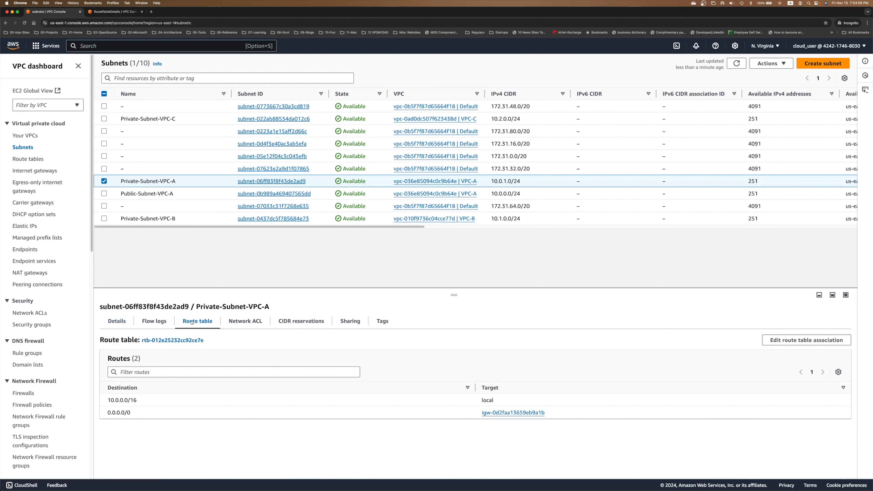
pyautogui.click(805, 340)
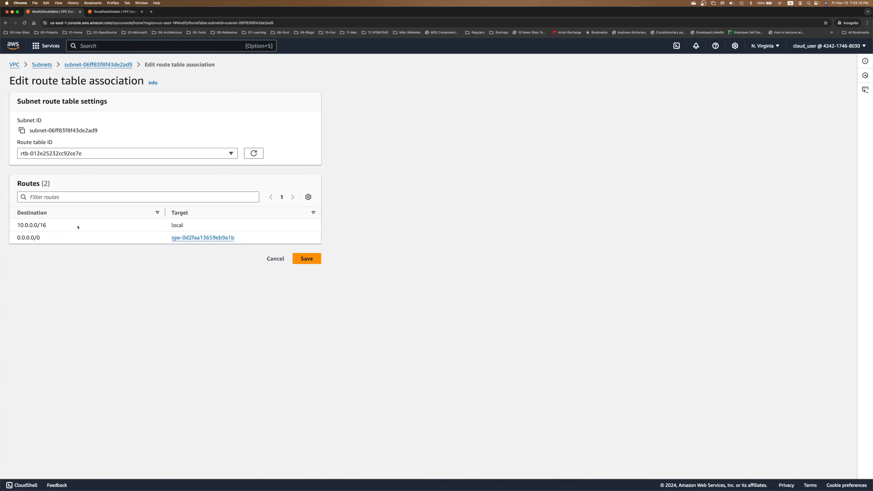
pyautogui.click(128, 155)
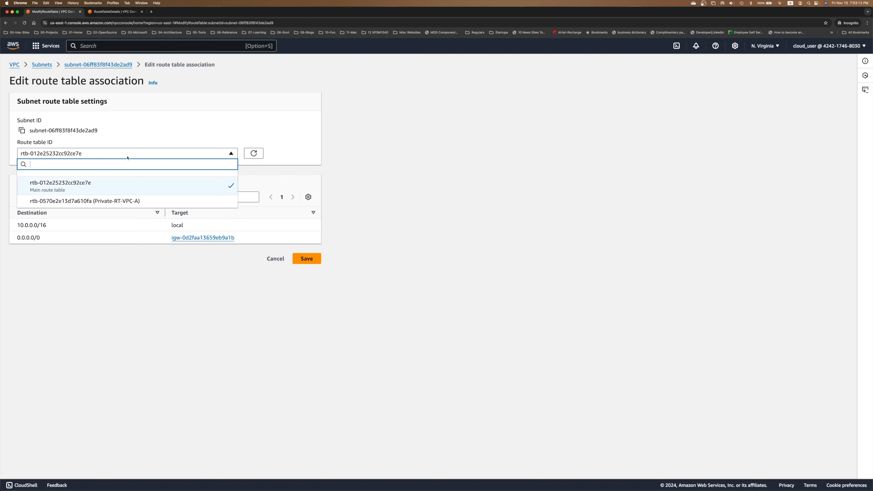
pyautogui.click(115, 201)
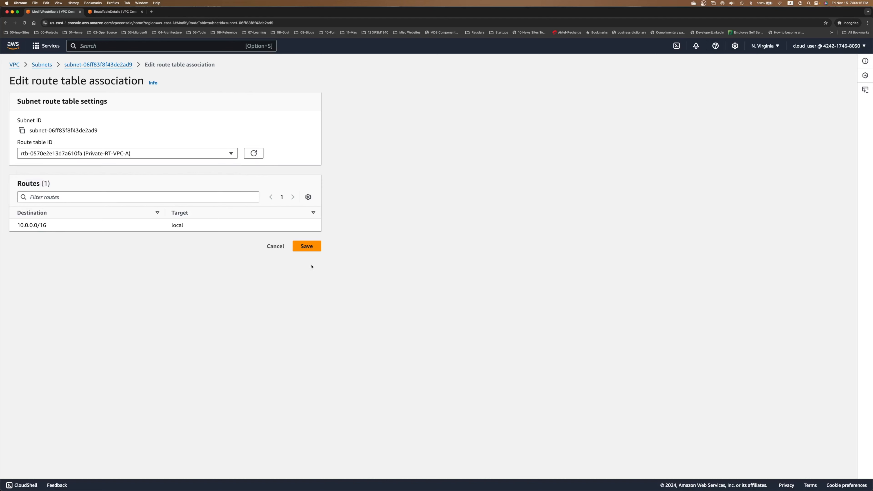
pyautogui.click(307, 248)
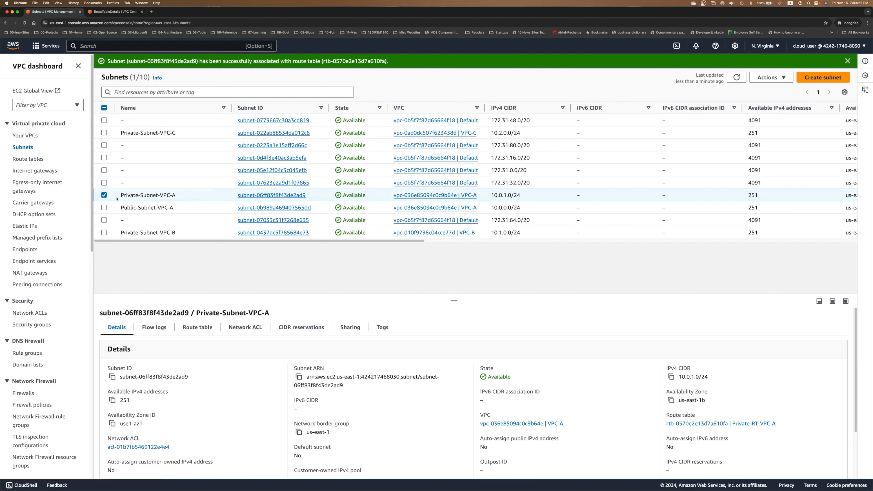
# Find the EC2 service by searching for EC2 and open the list of running instances
pyautogui.moveTo(182, 194)
pyautogui.click(133, 46)
pyautogui.write('EC2')
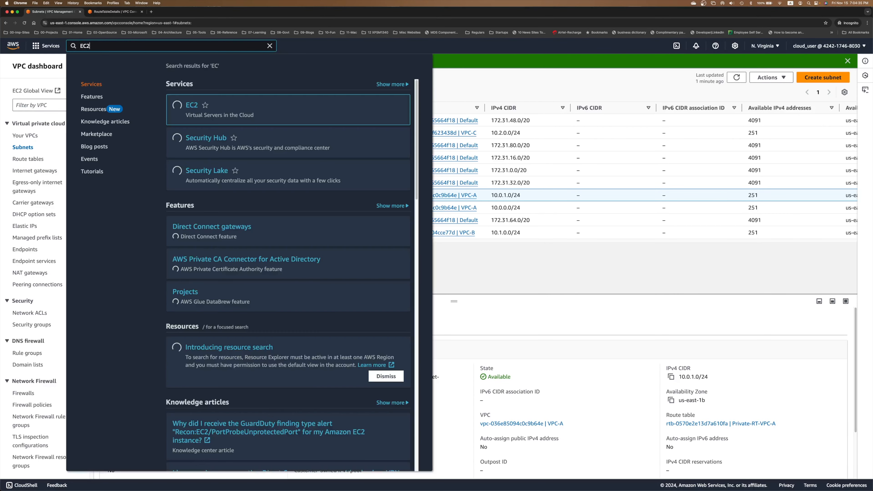
pyautogui.click(191, 105)
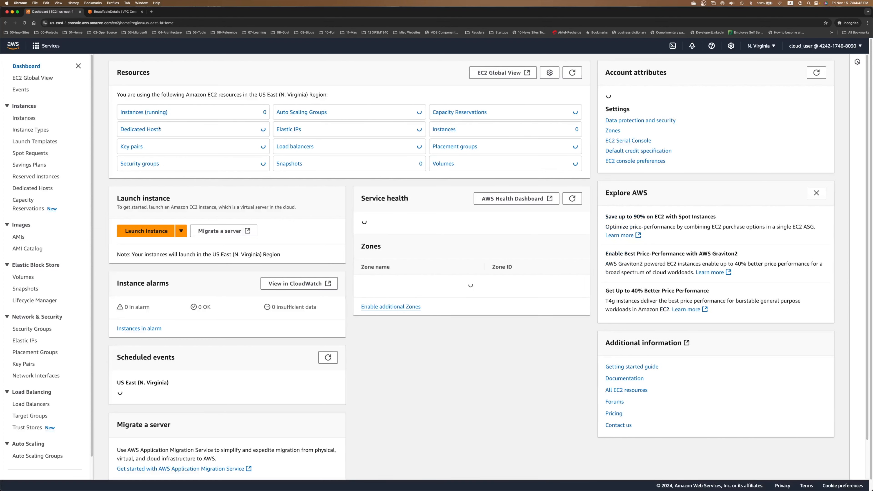
pyautogui.click(137, 113)
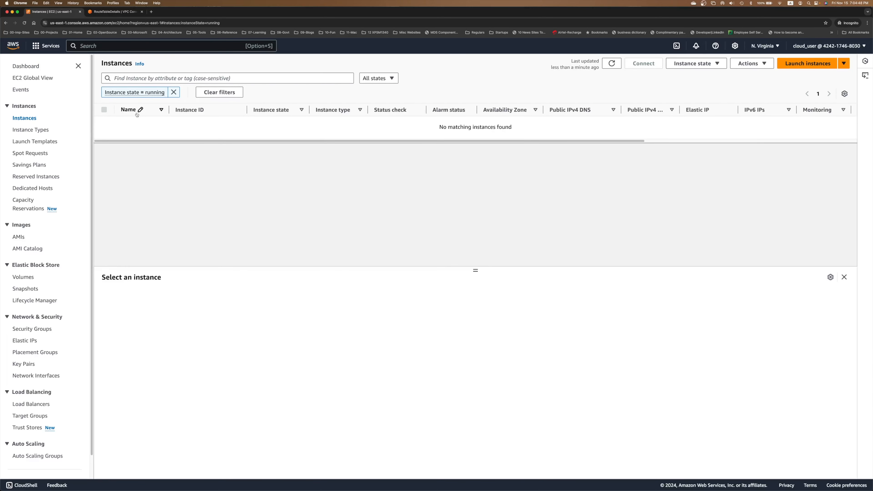
# Start launching a new instance, name it Public-EC2-VPC-A and choose the Amazon Linux image
pyautogui.click(805, 63)
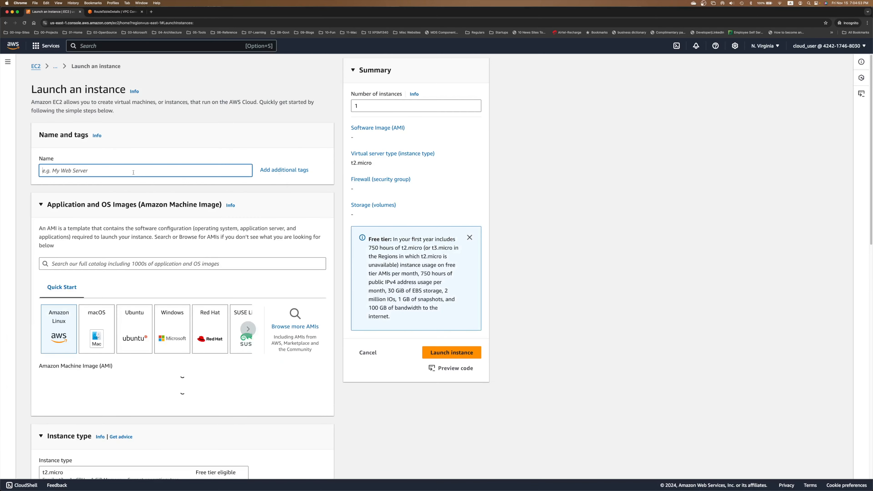
pyautogui.write('Pu')
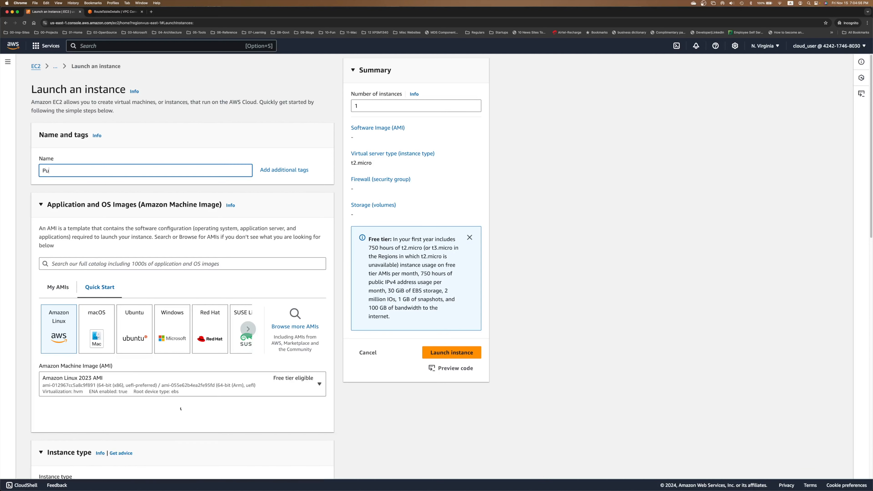
pyautogui.write('blic-EC')
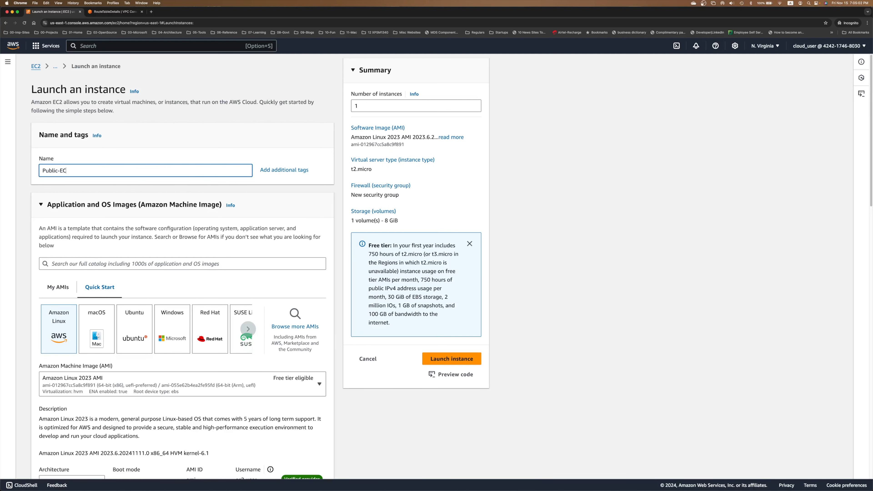
pyautogui.write('2-VPC-A')
pyautogui.click(59, 313)
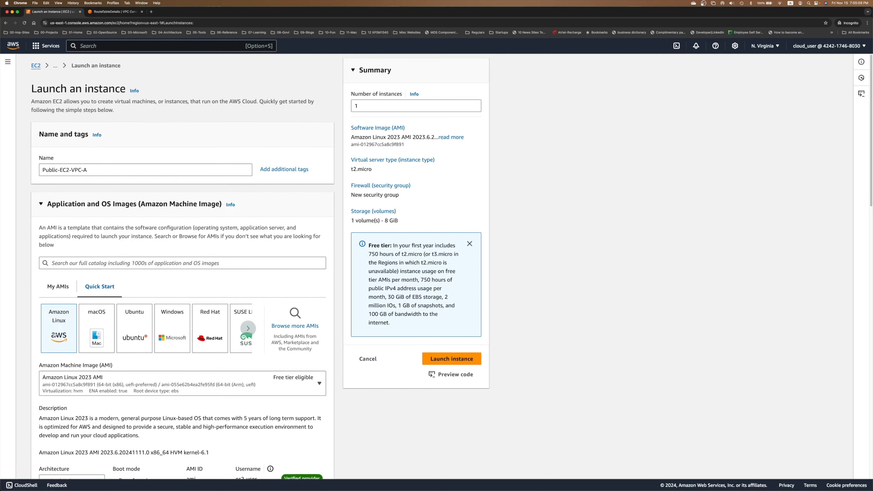
# Create a new key pair named demo-public for the instance and save its key file to the Desktop
pyautogui.scroll(-3, 55, 330)
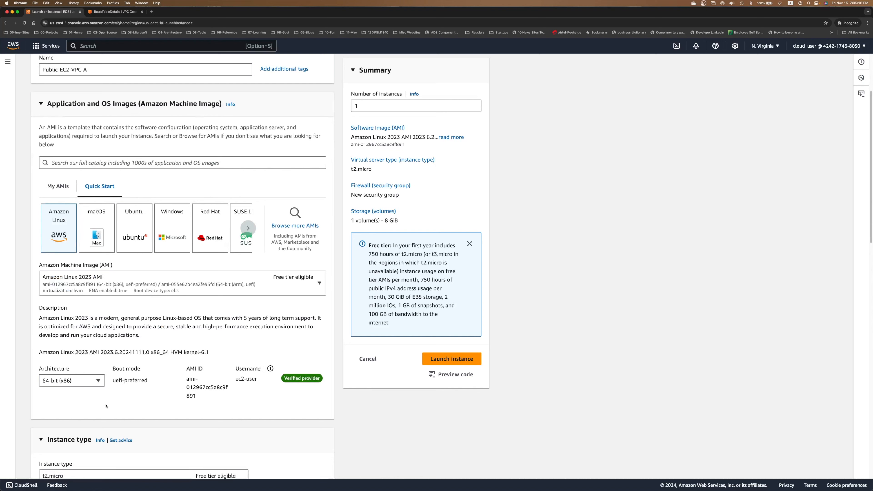
pyautogui.scroll(-6, 105, 407)
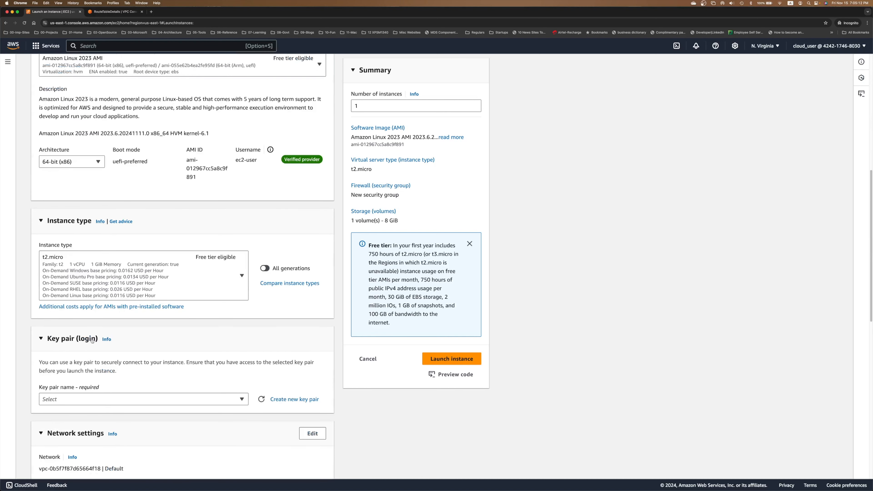
pyautogui.scroll(-2, 150, 286)
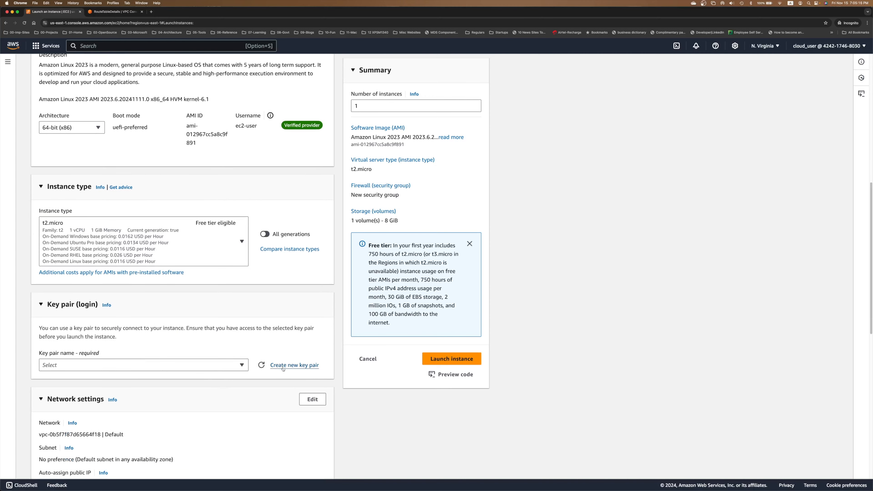
pyautogui.click(297, 367)
pyautogui.write('demo-public')
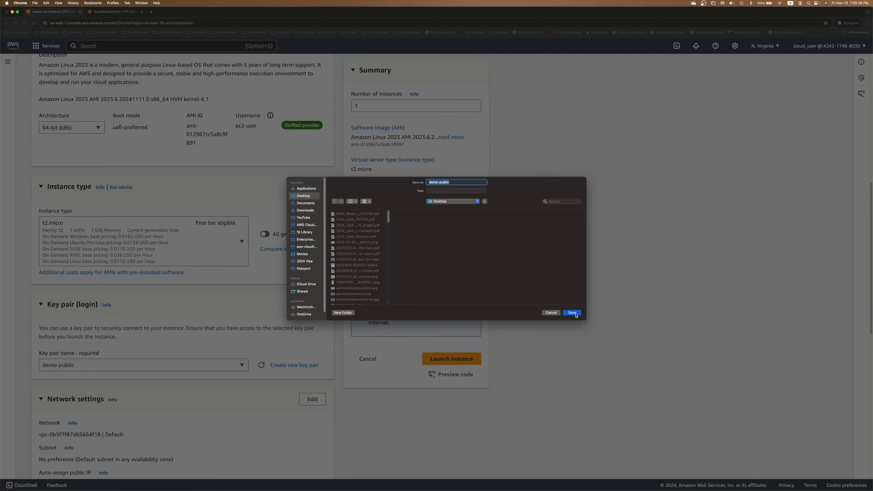
pyautogui.press('Return')
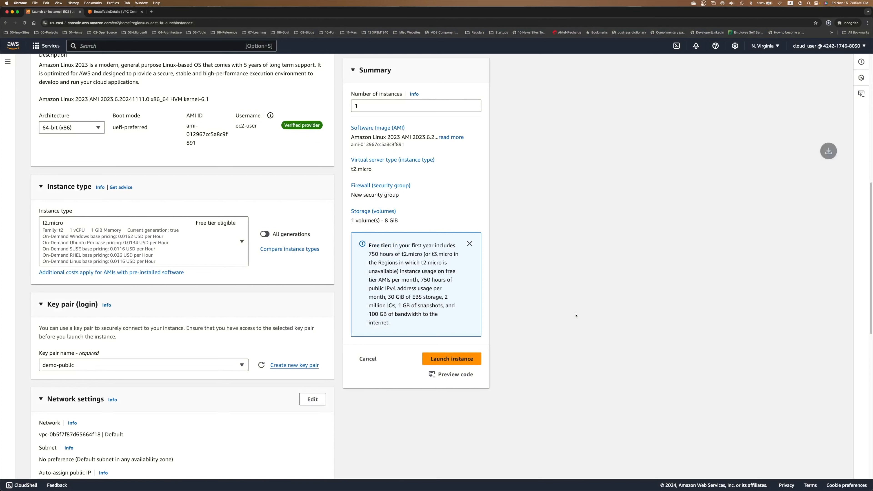
# Edit the instance's network settings to use VPC-A and enable auto-assignment of a public IP
pyautogui.scroll(-3, 195, 316)
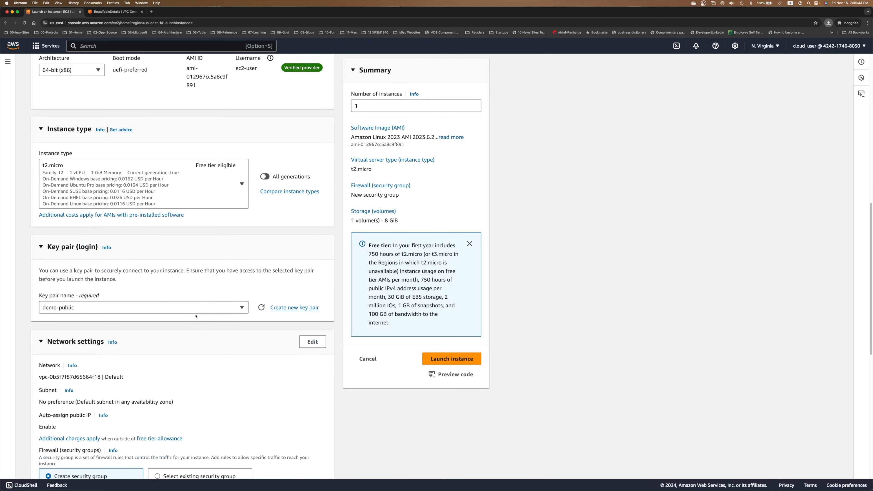
pyautogui.scroll(-7, 196, 316)
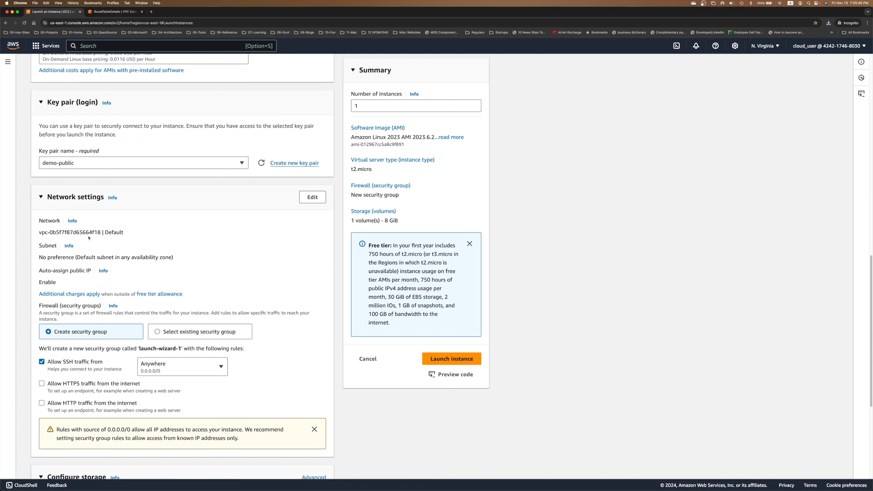
pyautogui.click(313, 197)
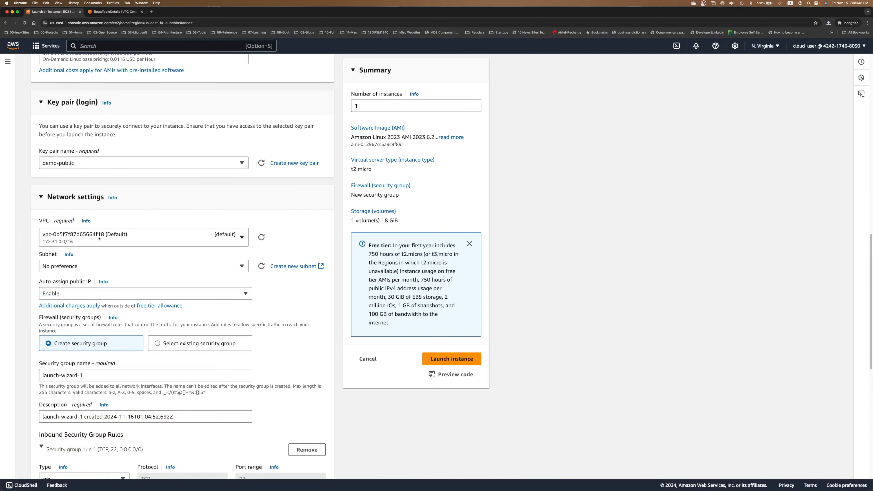
pyautogui.click(122, 243)
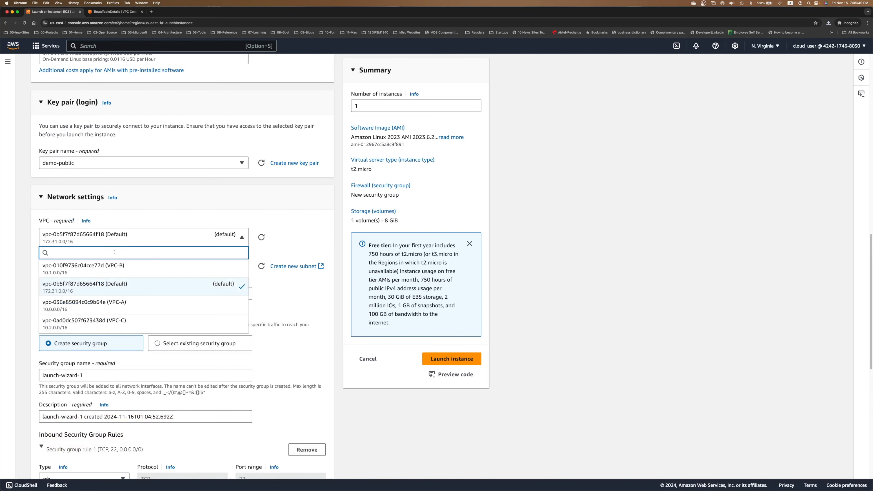
pyautogui.click(107, 303)
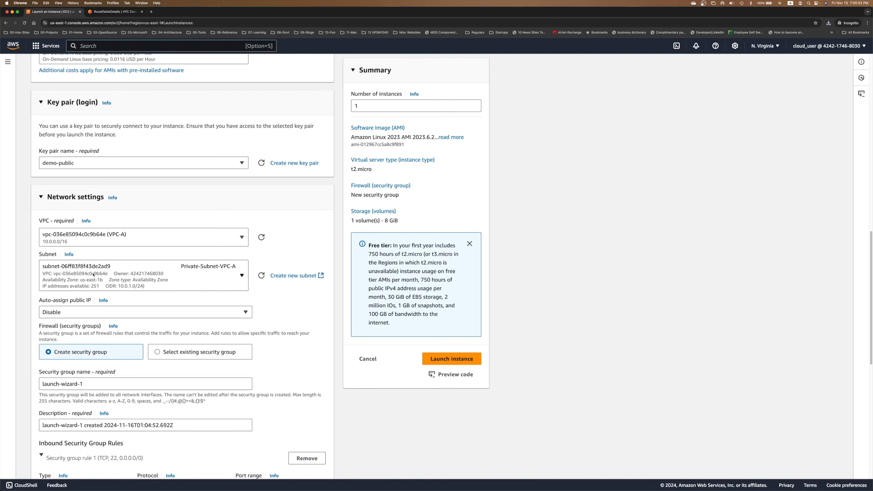
pyautogui.scroll(-1, 93, 275)
pyautogui.click(75, 293)
pyautogui.click(65, 303)
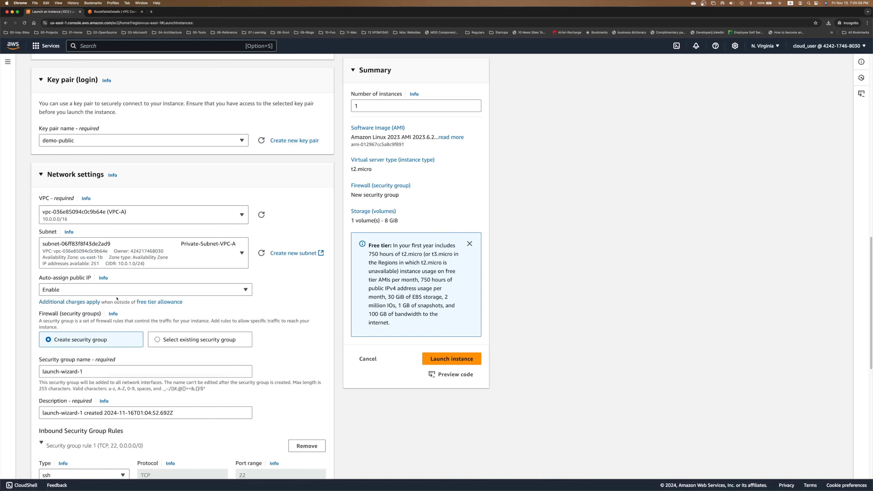
# Name the instance's new security group public-sg-vpc-a
pyautogui.scroll(-1, 183, 313)
pyautogui.scroll(-1, 280, 297)
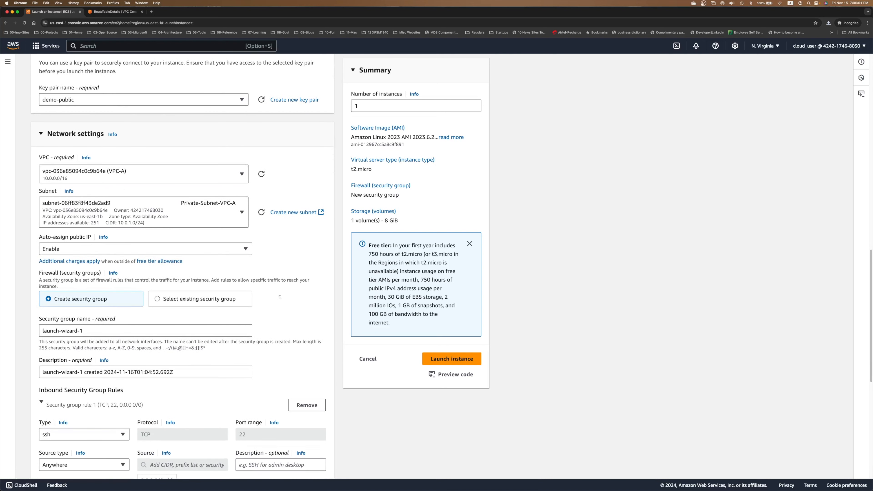
pyautogui.scroll(-2, 280, 299)
pyautogui.click(113, 294)
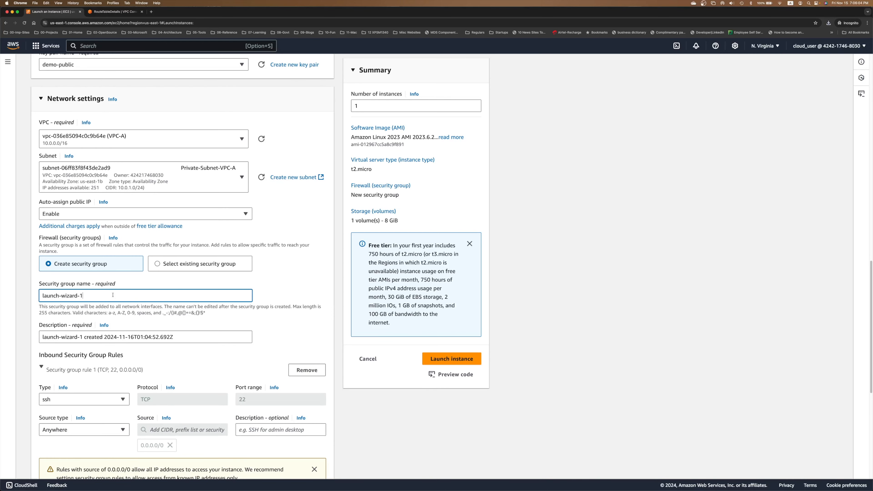
pyautogui.press('super+a')
pyautogui.write('public-sg-vpci-a')
pyautogui.press('Tab')
# Launch the Public-EC2-VPC-A instance with the default SSH rule and storage settings
pyautogui.scroll(-3, 166, 364)
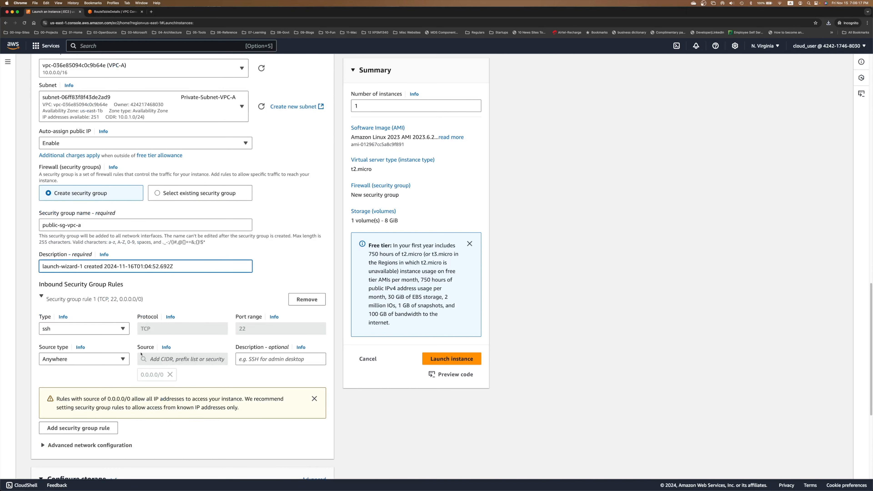
pyautogui.scroll(-1, 88, 375)
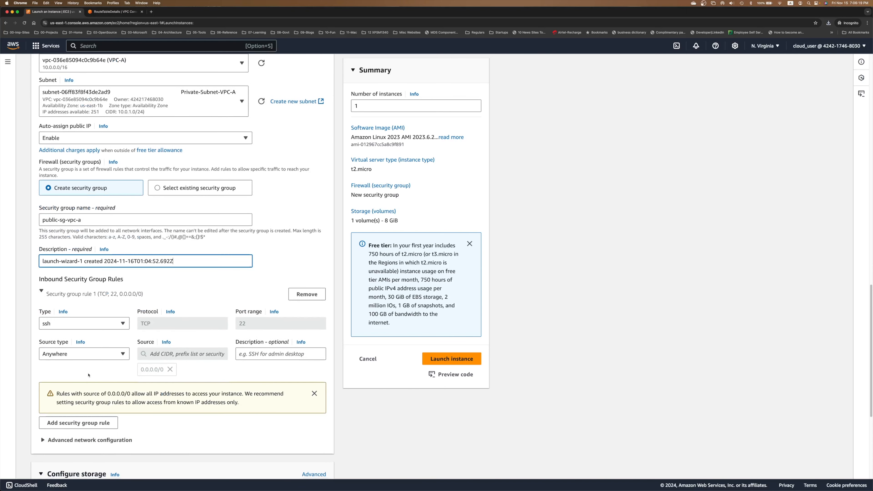
pyautogui.scroll(-5, 88, 375)
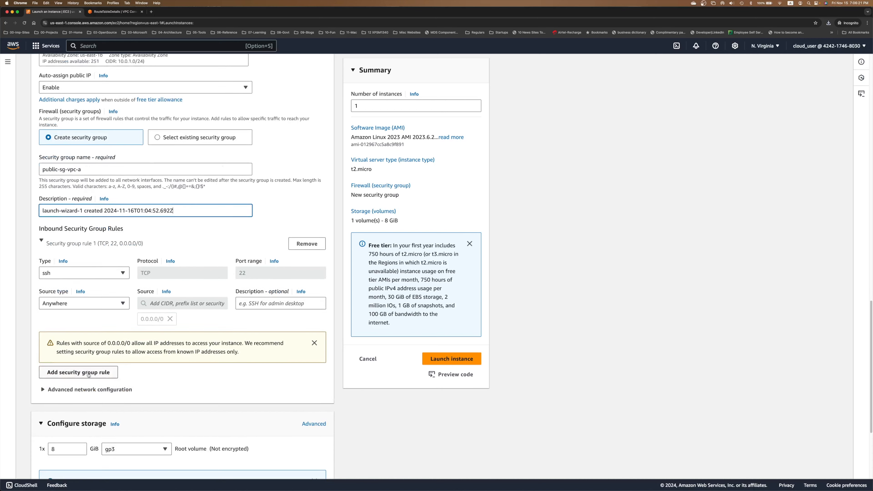
pyautogui.scroll(-7, 89, 375)
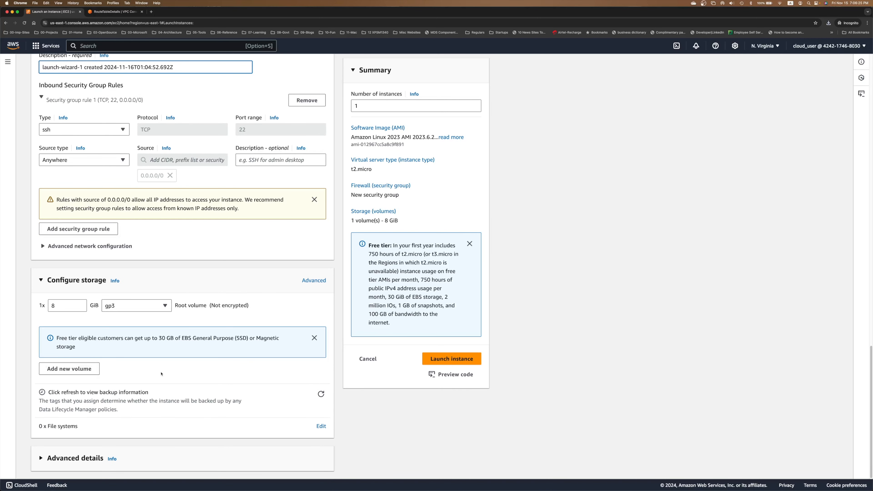
pyautogui.click(435, 364)
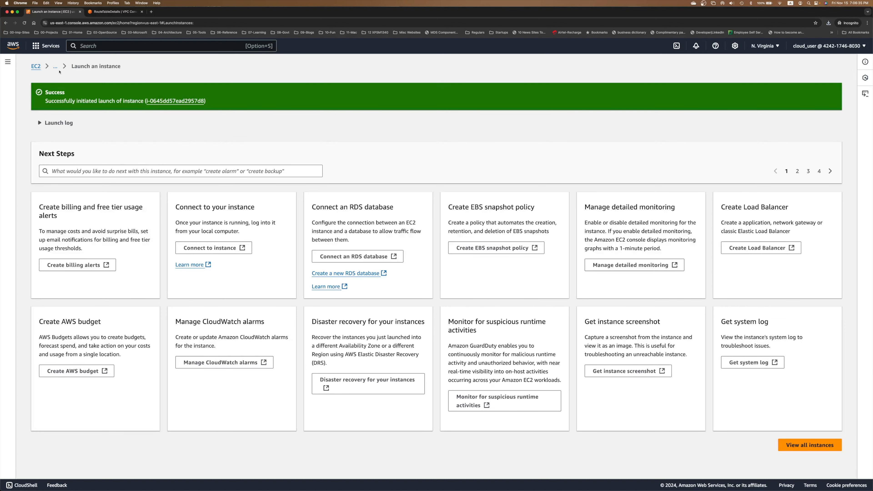
# Return to the EC2 instances list and remove its running-state filter
pyautogui.click(35, 66)
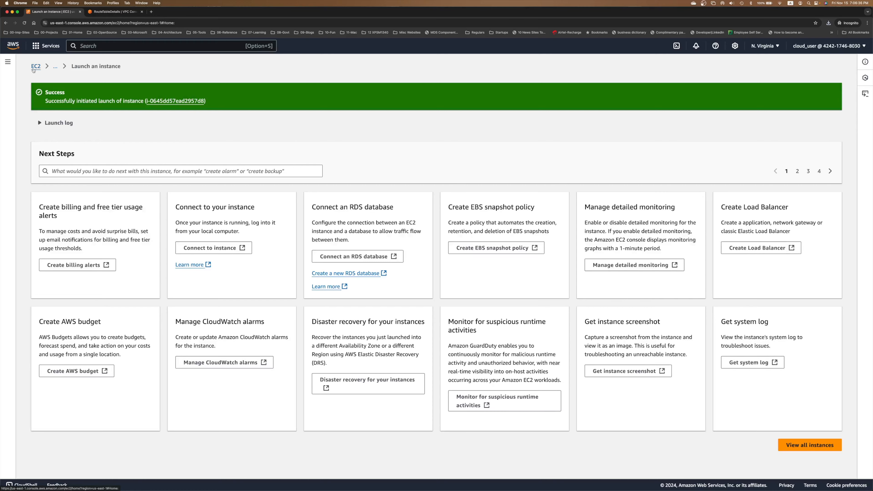
pyautogui.click(133, 112)
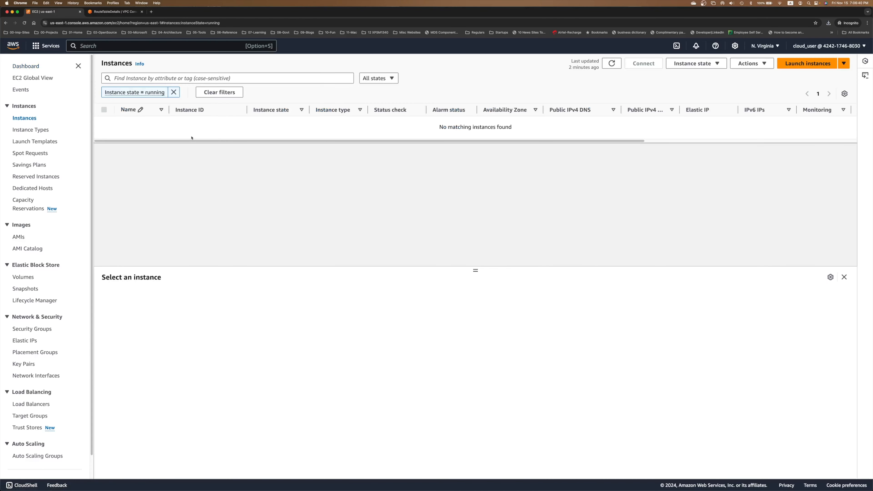
pyautogui.click(172, 94)
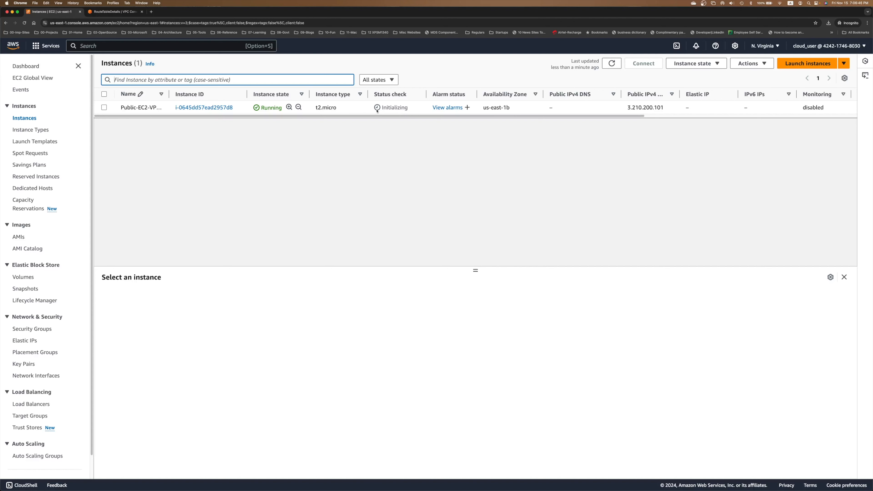
# Start launching another instance and name it Private-EC2-VPC-A
pyautogui.click(807, 65)
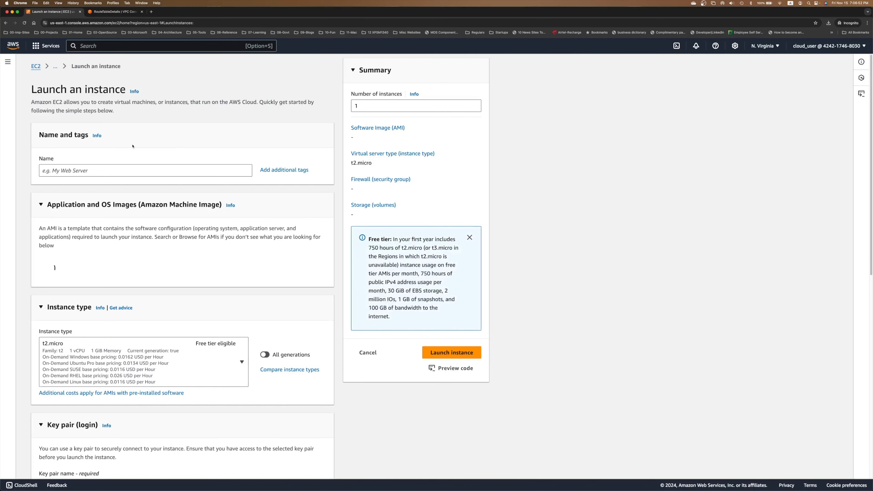
pyautogui.click(82, 171)
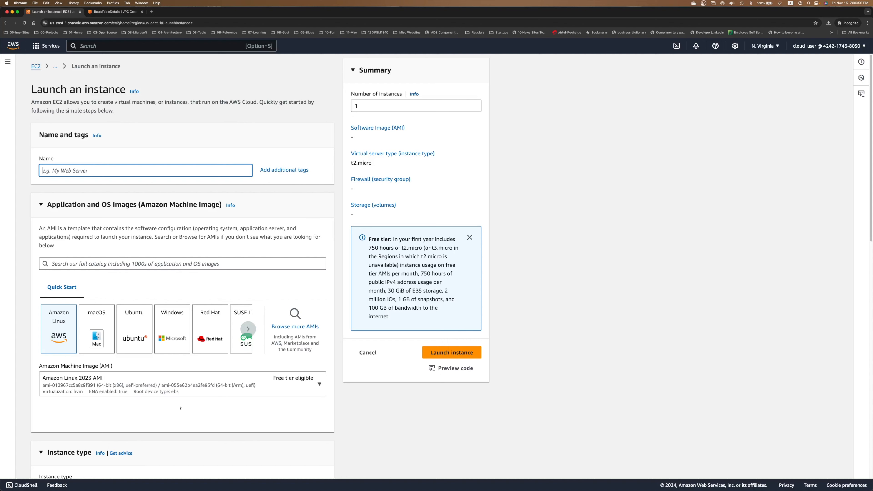
pyautogui.write('Private-EC-')
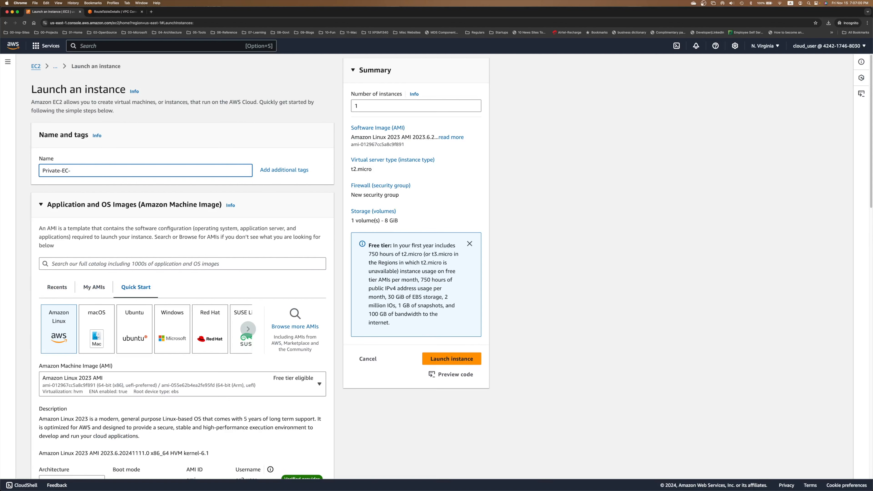
pyautogui.write('2-VPC-A')
# Choose the existing demo-public key pair for the Private-EC2-VPC-A instance
pyautogui.scroll(-5, 103, 312)
pyautogui.scroll(-3, 103, 312)
pyautogui.scroll(-3, 103, 311)
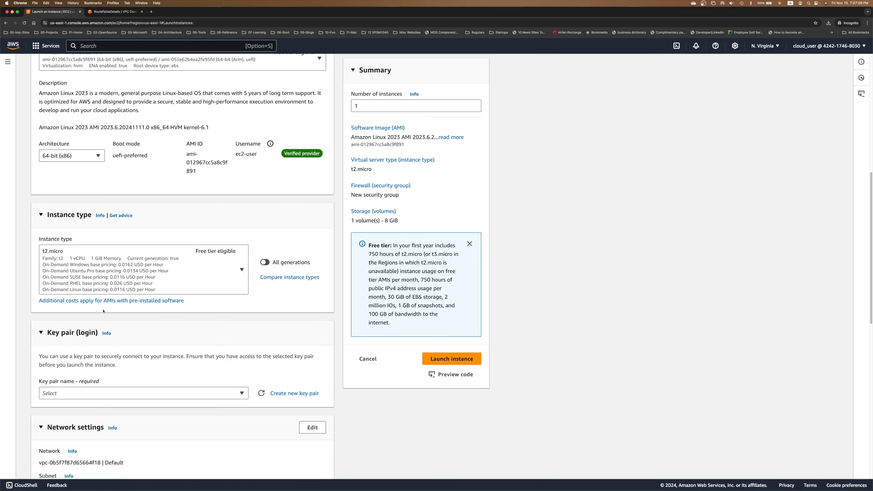
pyautogui.scroll(-1, 104, 311)
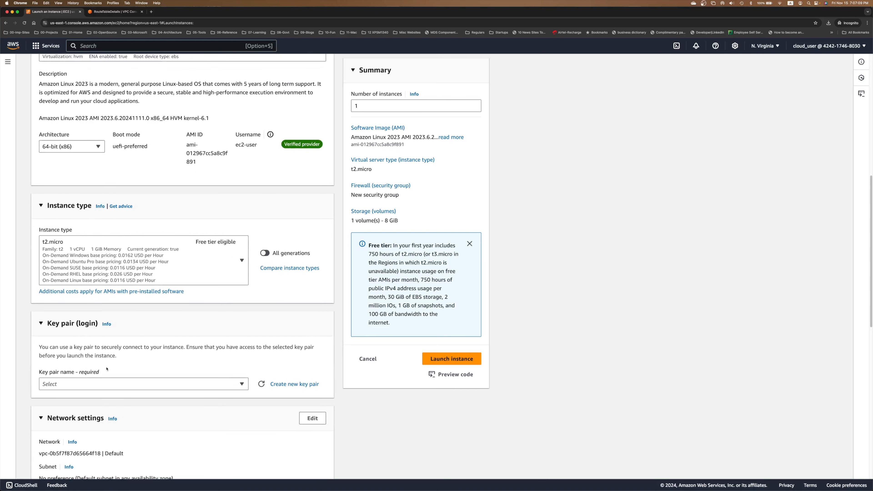
pyautogui.click(115, 381)
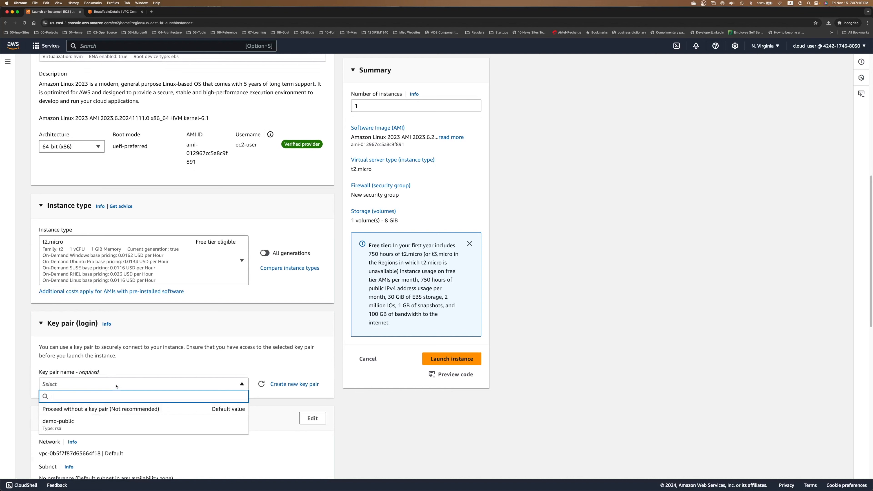
pyautogui.click(81, 422)
# Set the private instance's network to VPC-A and check its subnet choices, keeping Private-Subnet-VPC-A
pyautogui.scroll(-10, 126, 390)
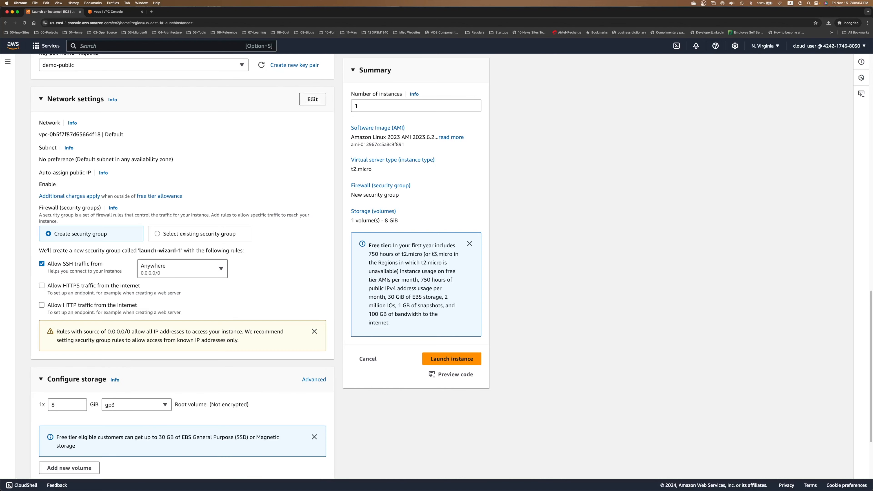
pyautogui.click(313, 99)
pyautogui.click(120, 139)
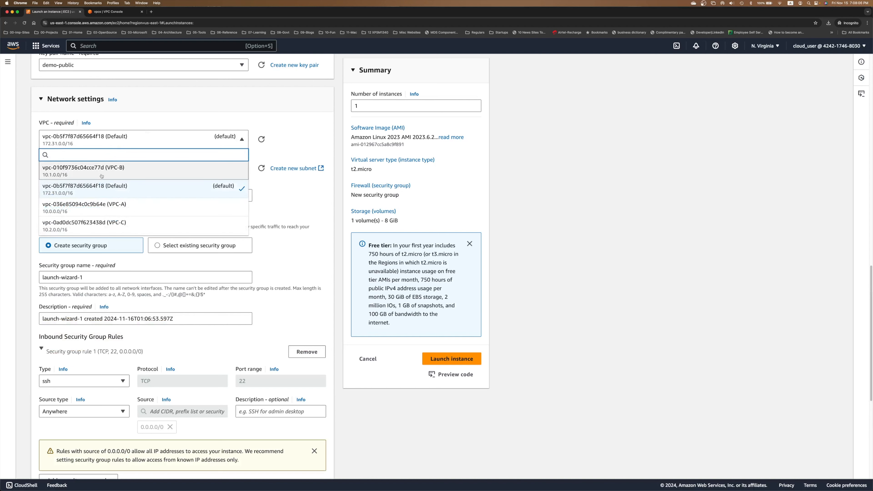
pyautogui.click(106, 200)
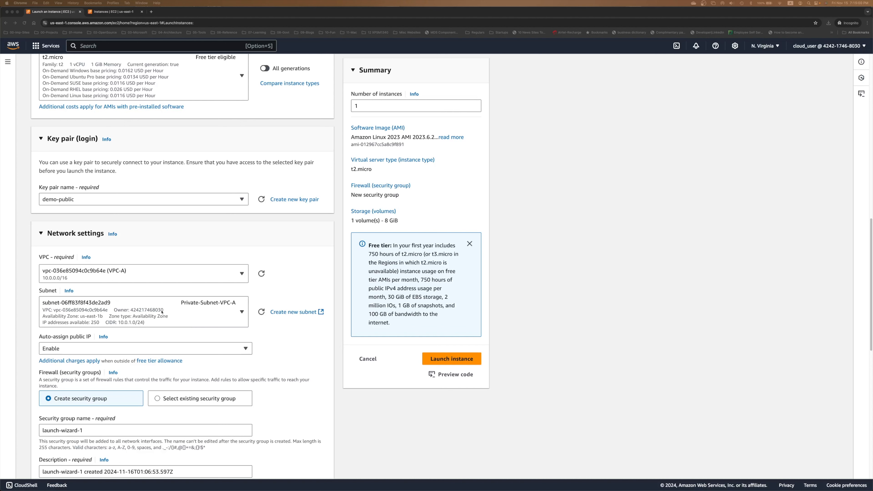
pyautogui.click(182, 311)
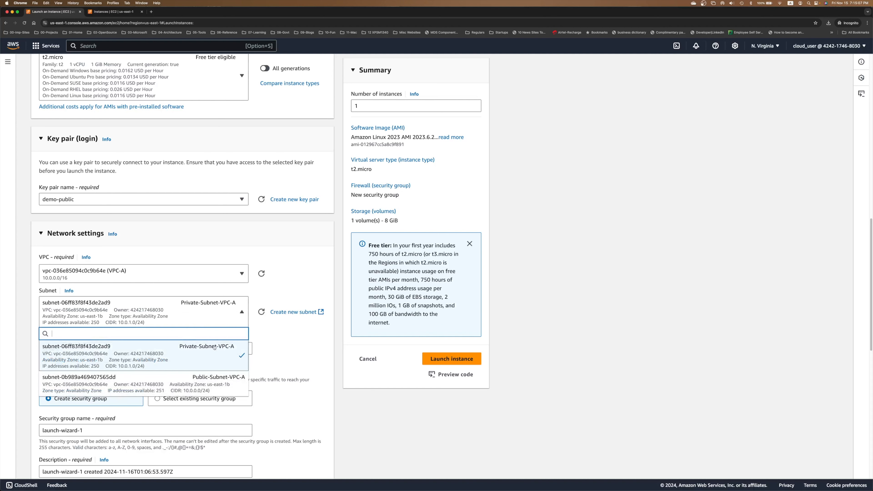
pyautogui.click(287, 292)
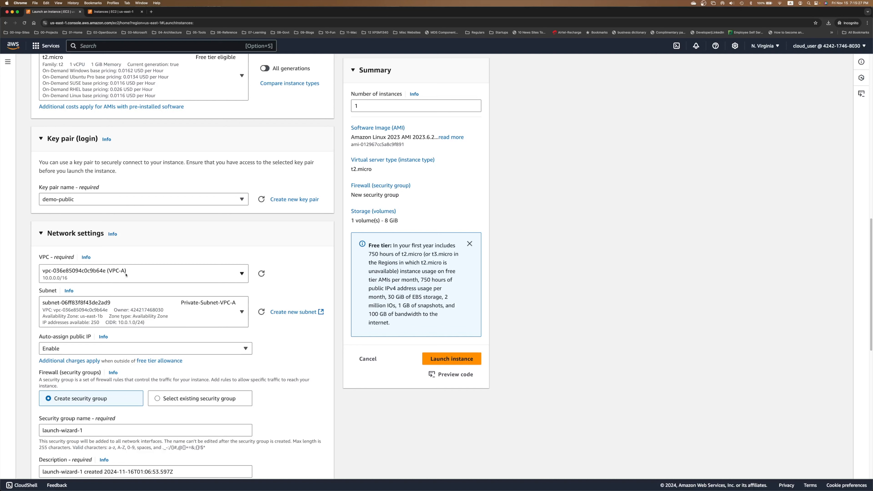
# Disable auto-assignment of a public IP for the Private-EC2-VPC-A instance
pyautogui.click(143, 352)
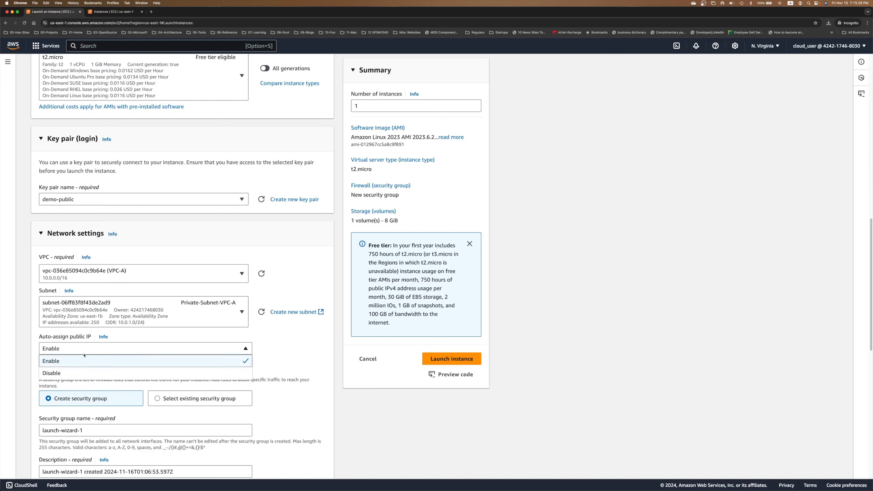
pyautogui.click(57, 373)
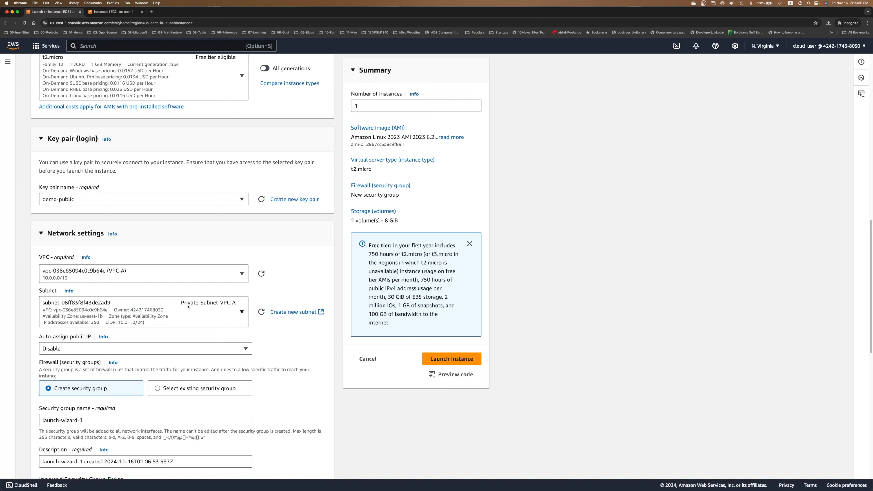
pyautogui.scroll(-3, 265, 341)
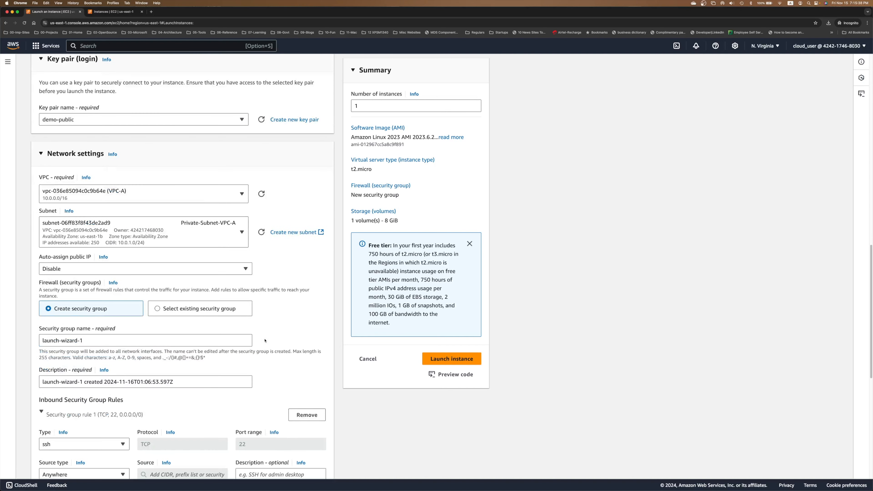
# Assign the existing public-sg-vpc-a security group to the Private-EC2-VPC-A instance
pyautogui.click(187, 309)
pyautogui.click(100, 340)
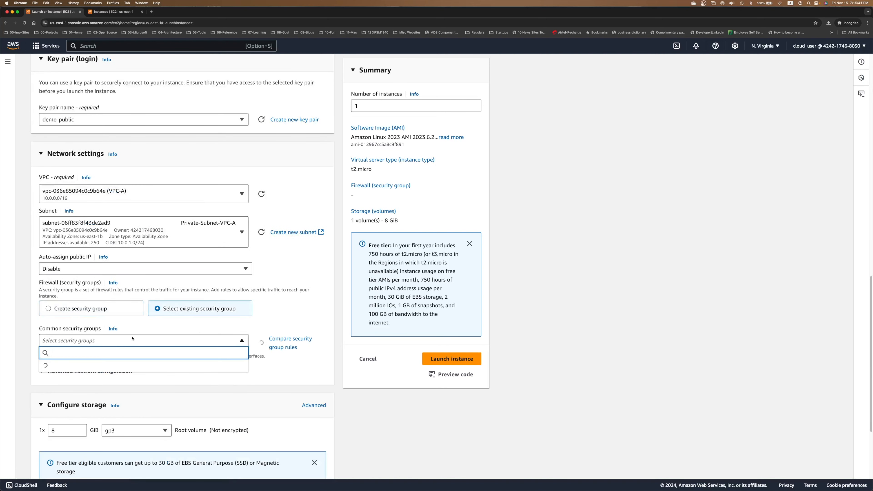
pyautogui.click(99, 369)
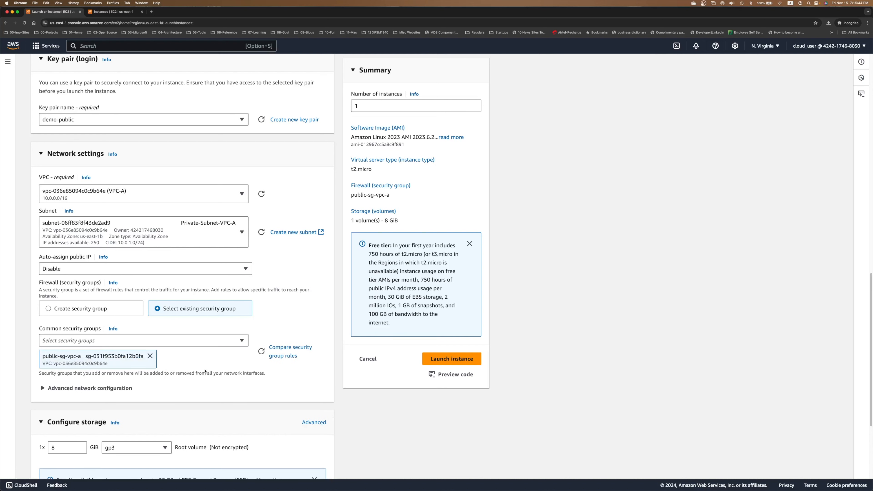
# Review the inbound rules of the public-sg-vpc-a security group and return to the launch settings without changing the selection
pyautogui.scroll(-3, 96, 331)
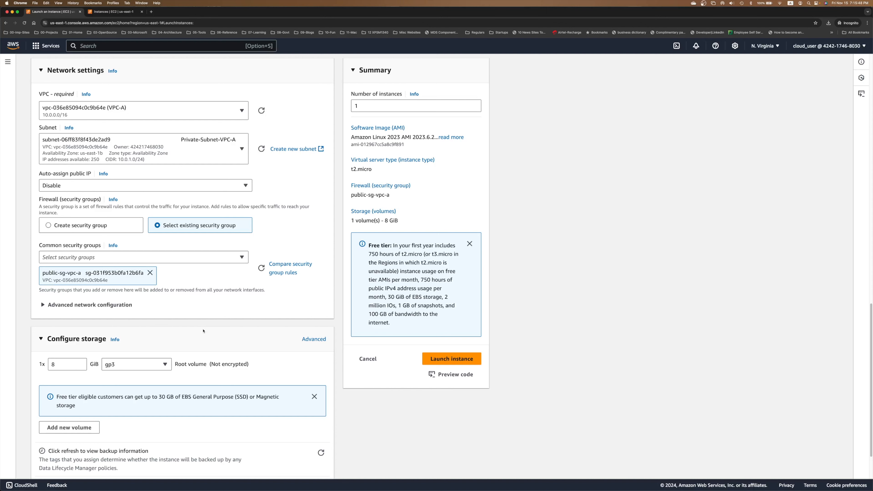
pyautogui.click(281, 268)
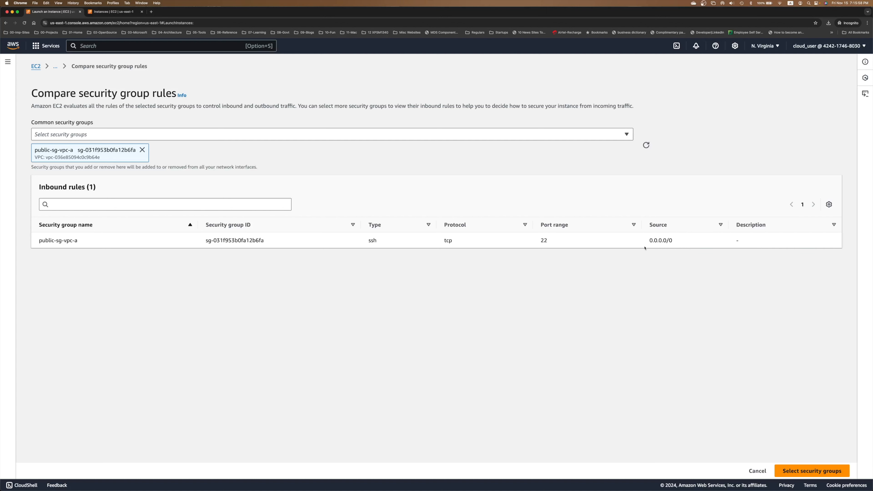
pyautogui.click(757, 471)
# Review the storage, key pair, network and name settings, and launch the Private-EC2-VPC-A instance
pyautogui.scroll(-6, 142, 315)
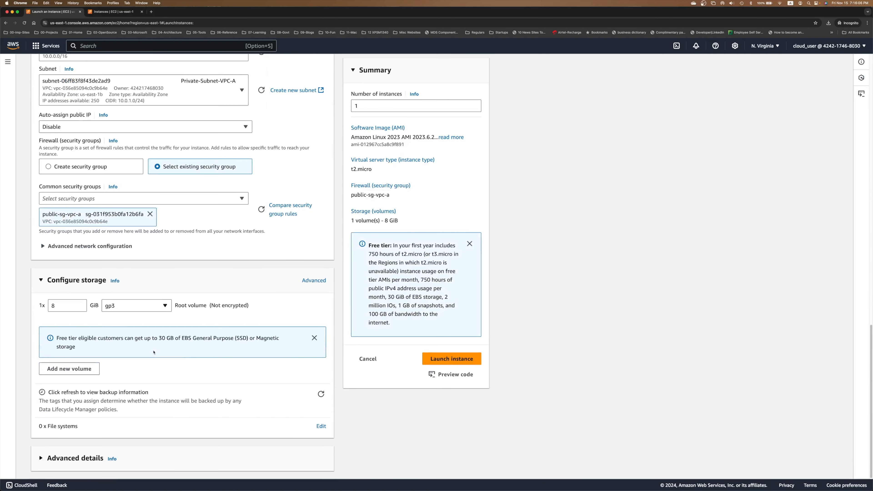
pyautogui.scroll(10, 153, 352)
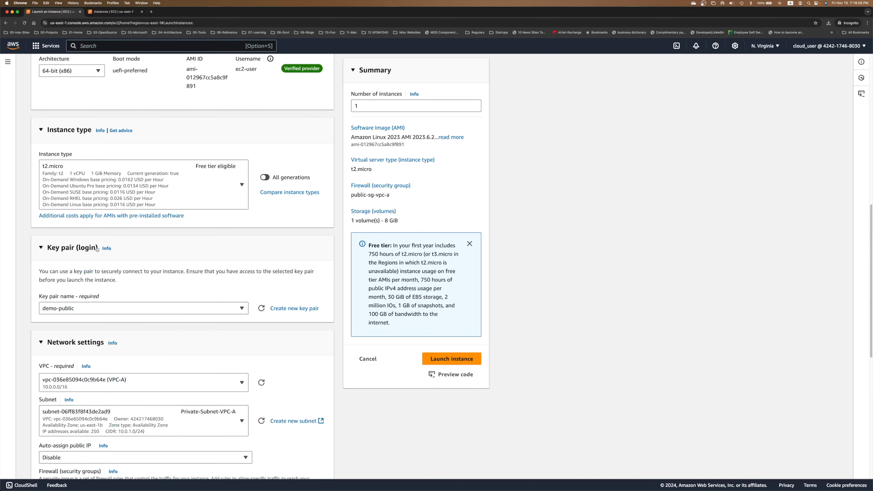
pyautogui.scroll(5, 97, 249)
pyautogui.scroll(7, 51, 201)
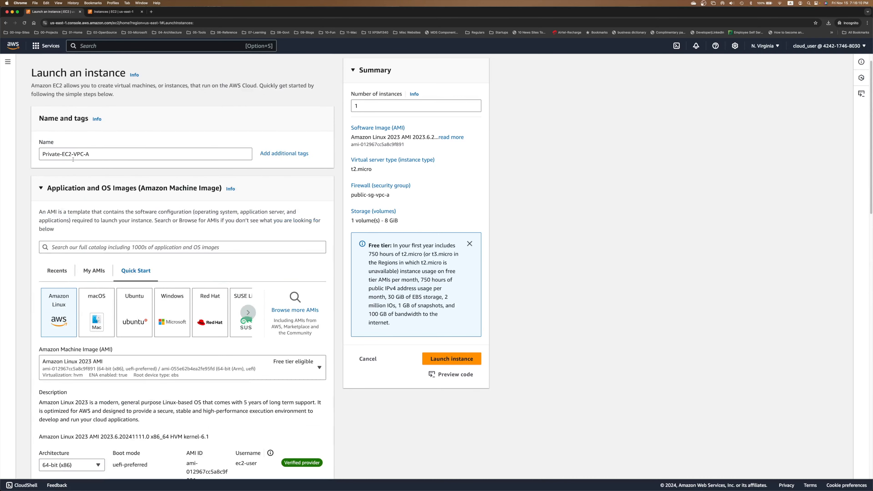
pyautogui.click(446, 360)
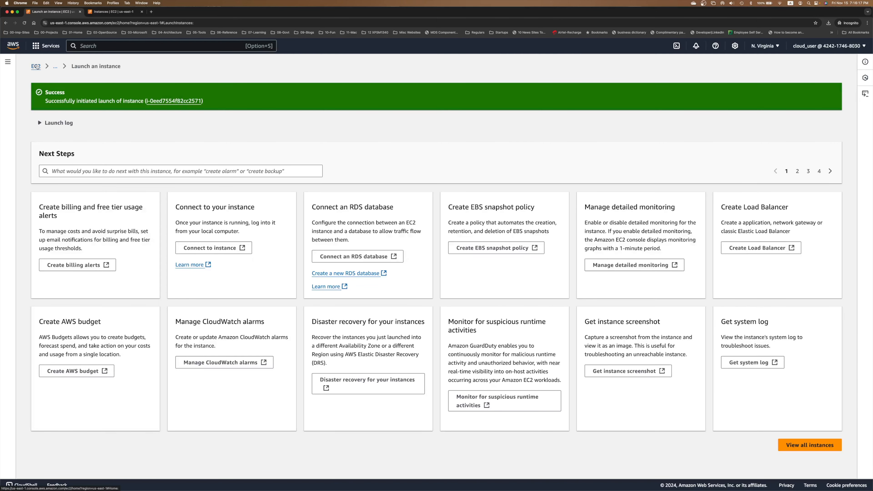
# List the running instances with full names readable and examine the details of Private-EC2-VPC-A and Public-EC2-VPC-A
pyautogui.click(37, 67)
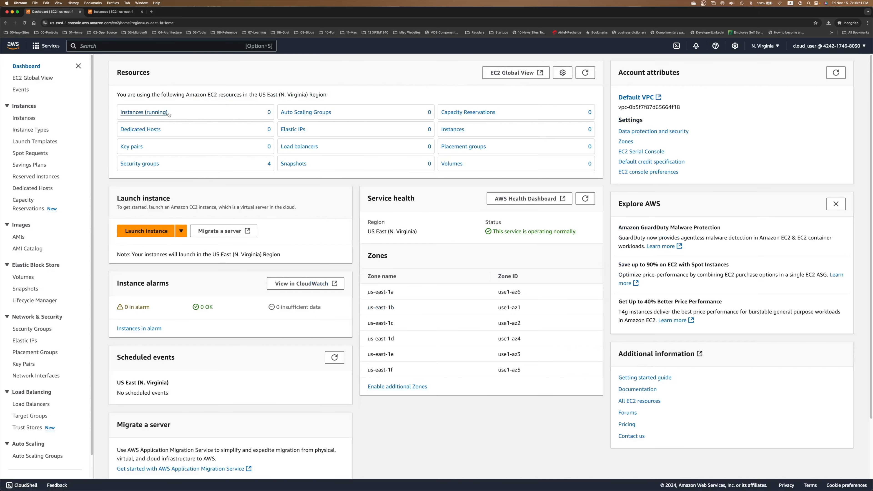
pyautogui.click(140, 112)
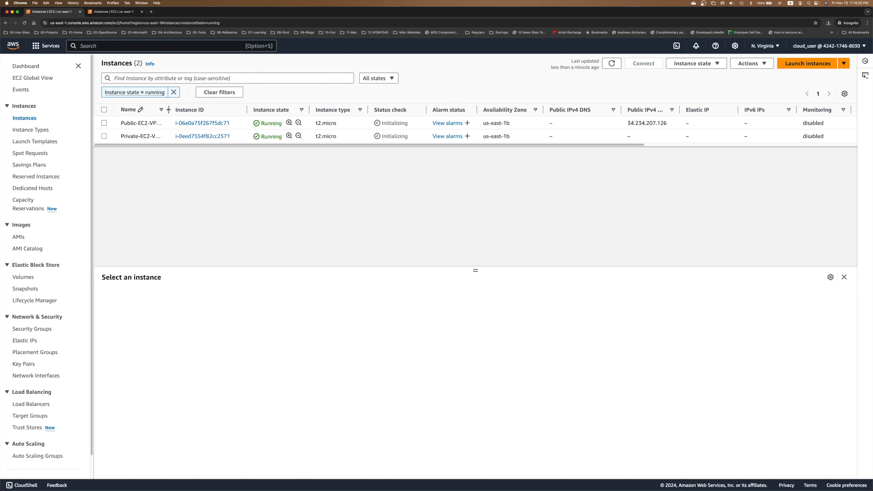
pyautogui.moveTo(169, 109); pyautogui.dragTo(214, 109)
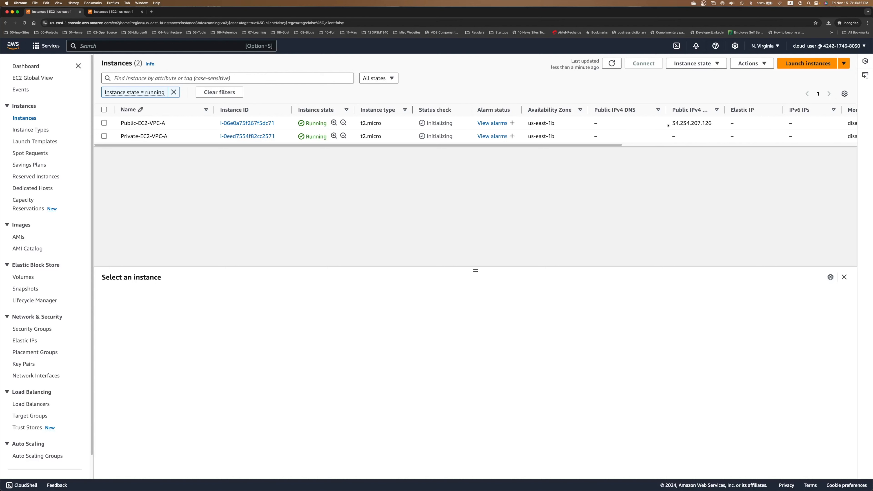
pyautogui.click(607, 138)
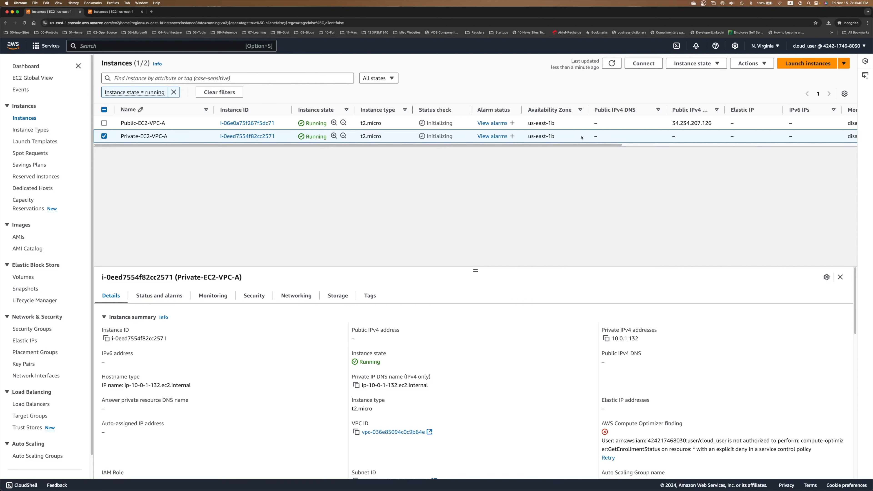
pyautogui.click(611, 123)
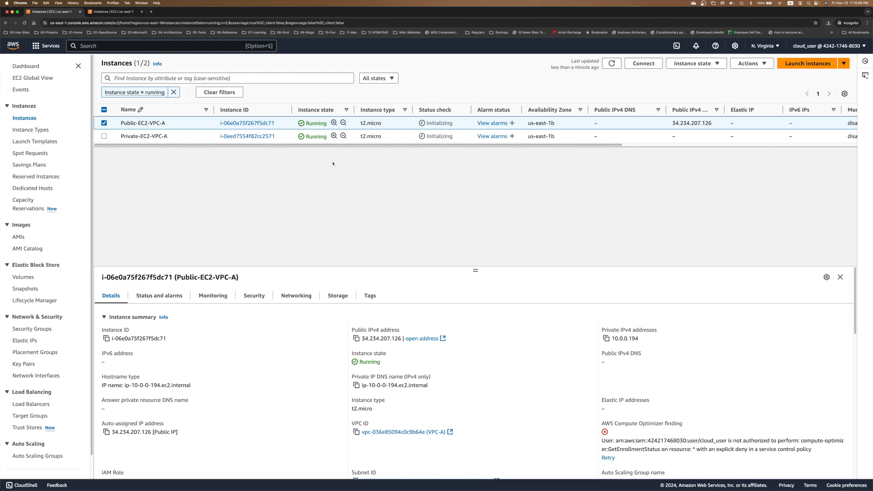
# Start launching another instance and name it Private-EC2-VPC-B
pyautogui.click(804, 65)
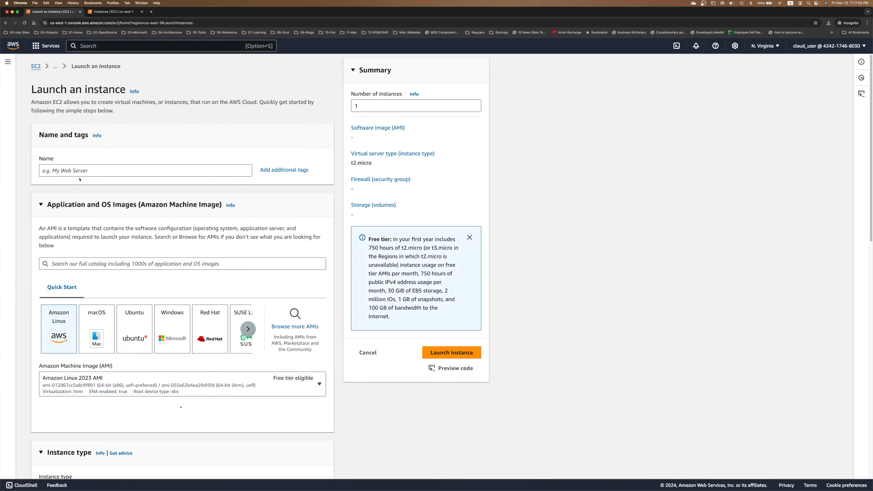
pyautogui.click(88, 170)
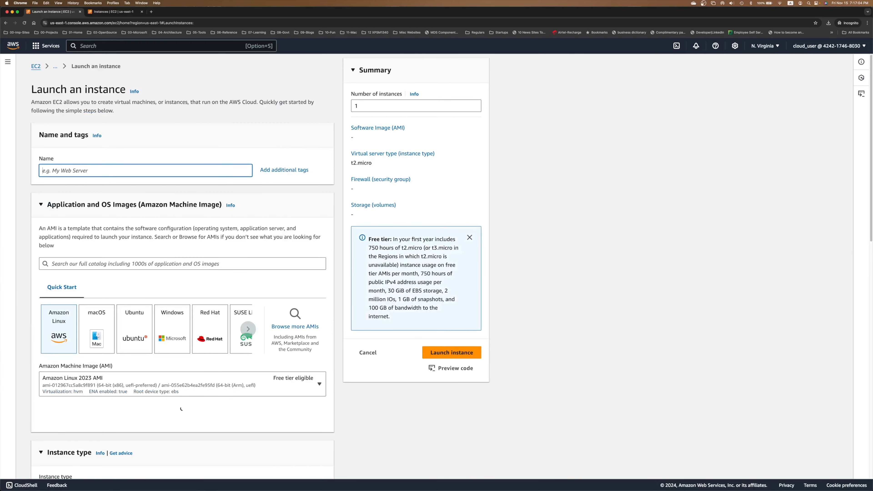
pyautogui.write('Private -EC')
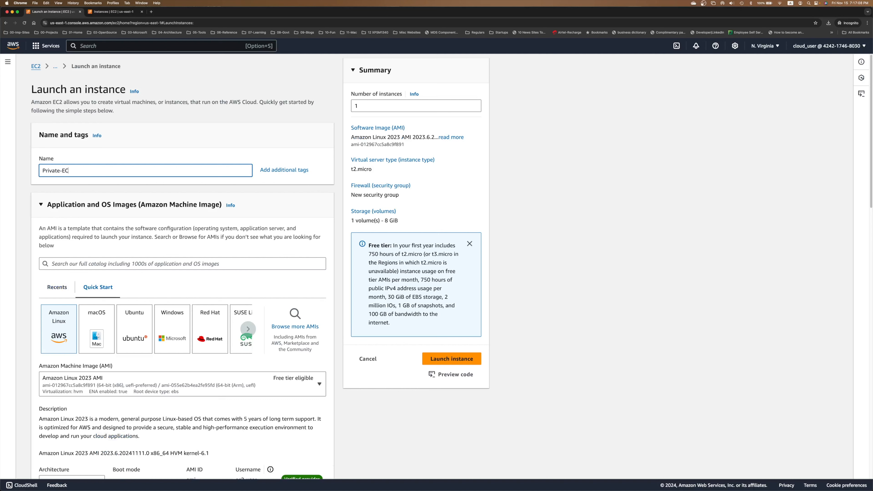
pyautogui.write('2-VPC')
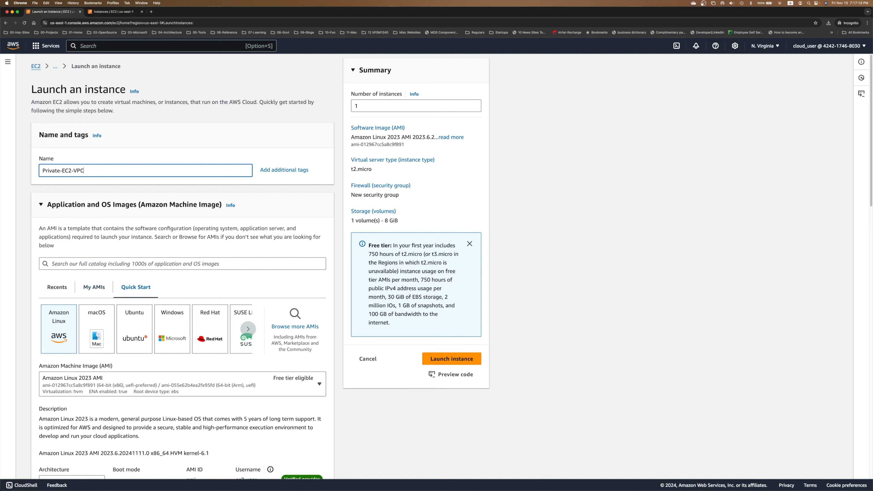
pyautogui.write('-B')
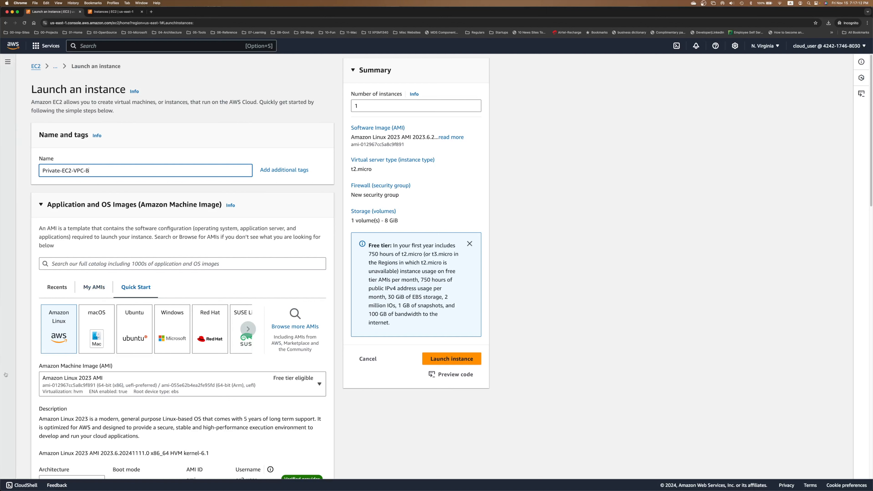
# Choose the existing demo-public key pair for the Private-EC2-VPC-B instance
pyautogui.scroll(-4, 67, 380)
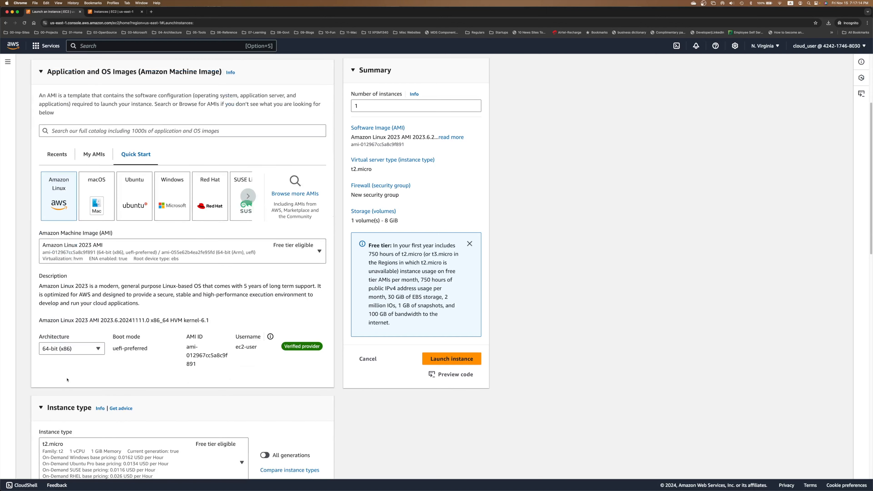
pyautogui.scroll(-7, 67, 380)
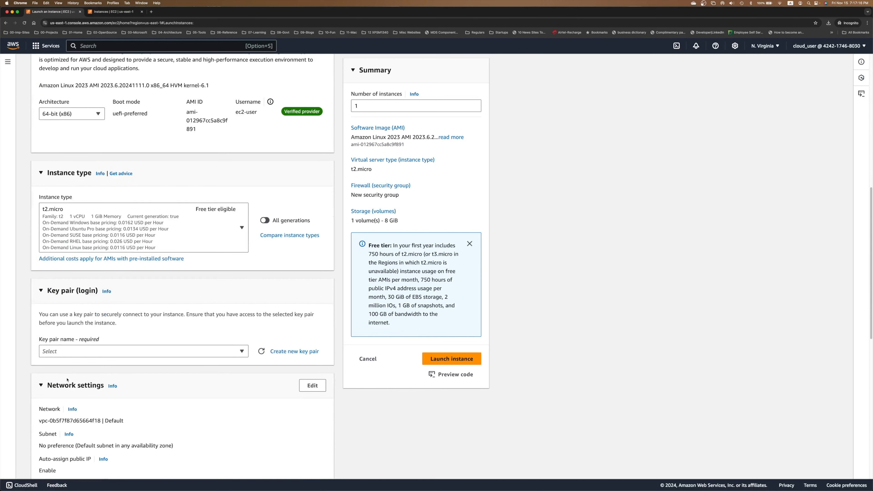
pyautogui.click(107, 351)
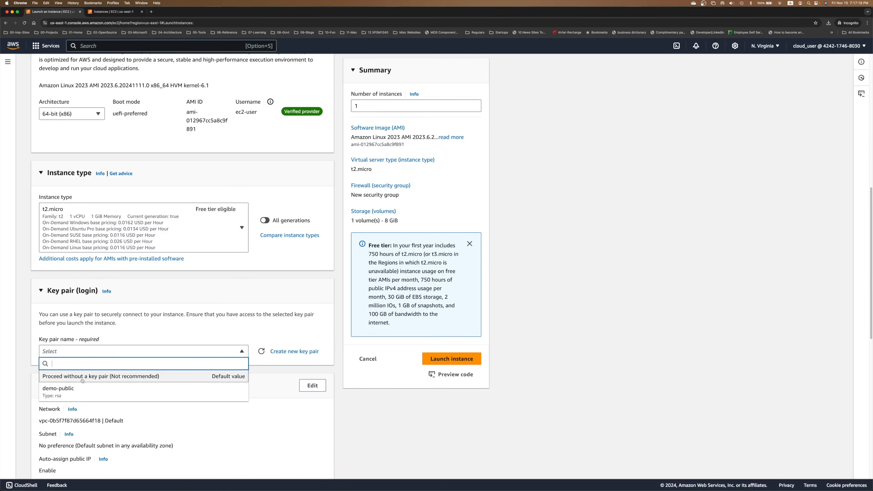
pyautogui.click(75, 390)
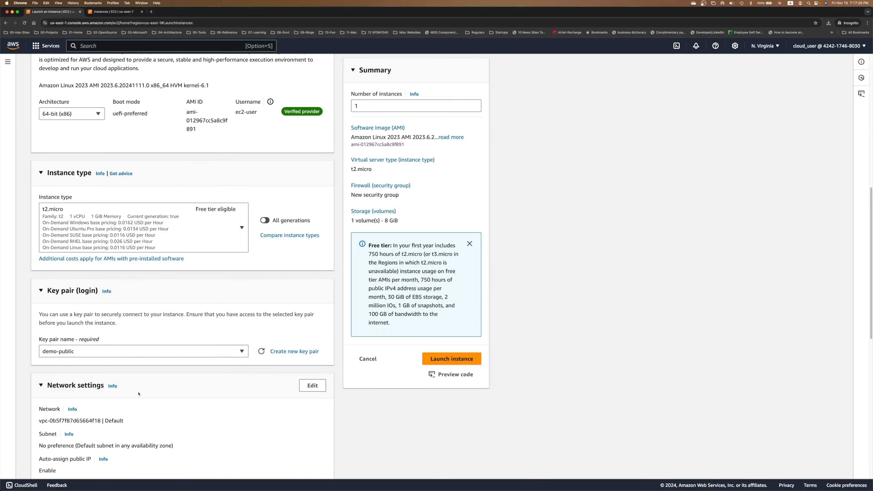
# Set the instance's network to VPC-B and check its subnet choices, keeping Private-Subnet-VPC-B
pyautogui.scroll(-4, 139, 394)
pyautogui.click(312, 245)
pyautogui.click(216, 285)
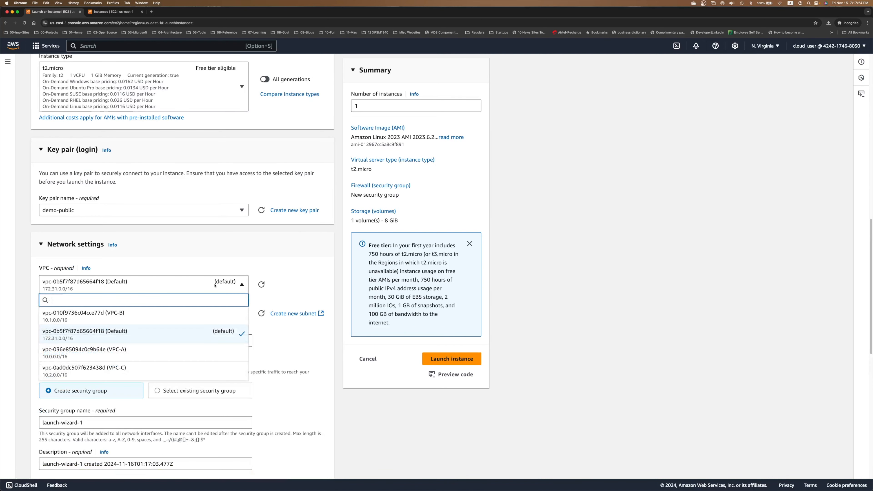
pyautogui.click(121, 318)
pyautogui.scroll(-3, 237, 359)
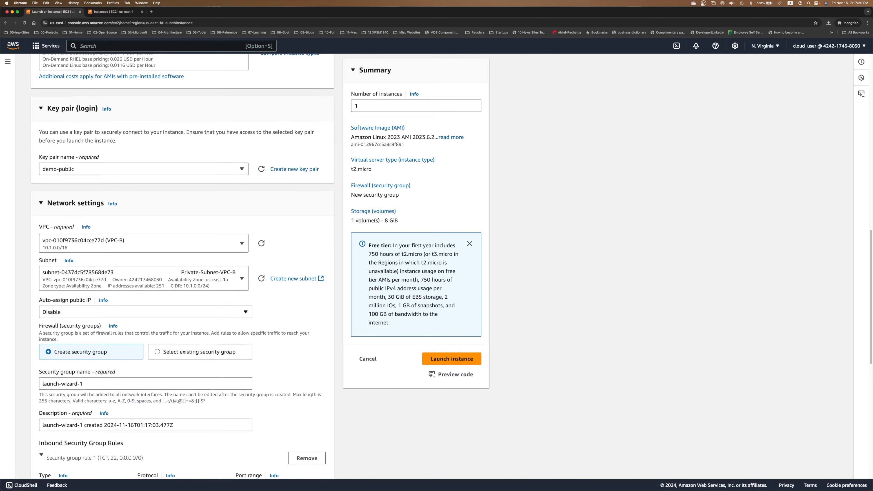
pyautogui.click(131, 286)
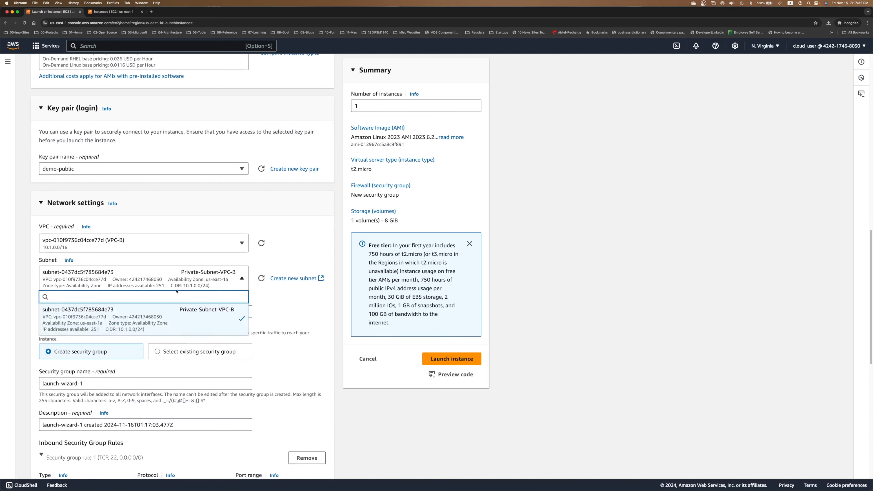
pyautogui.click(285, 298)
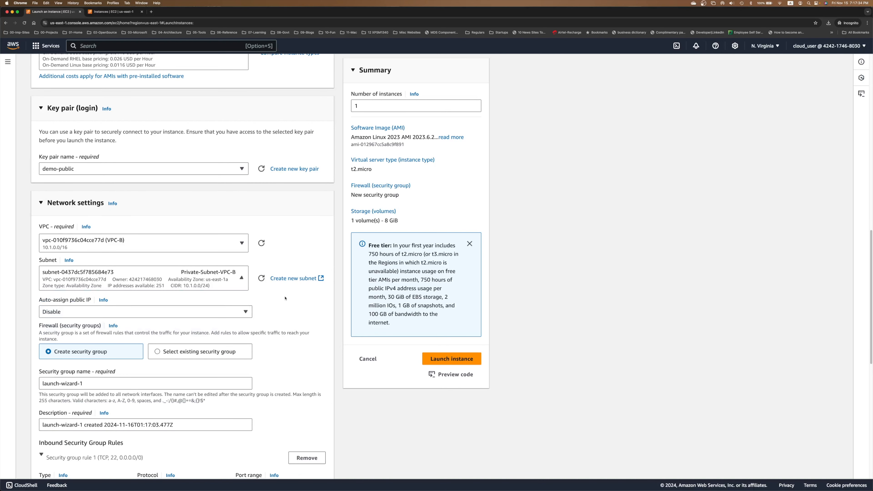
# Assign VPC-B's existing default security group and launch the Private-EC2-VPC-B instance
pyautogui.scroll(-3, 285, 298)
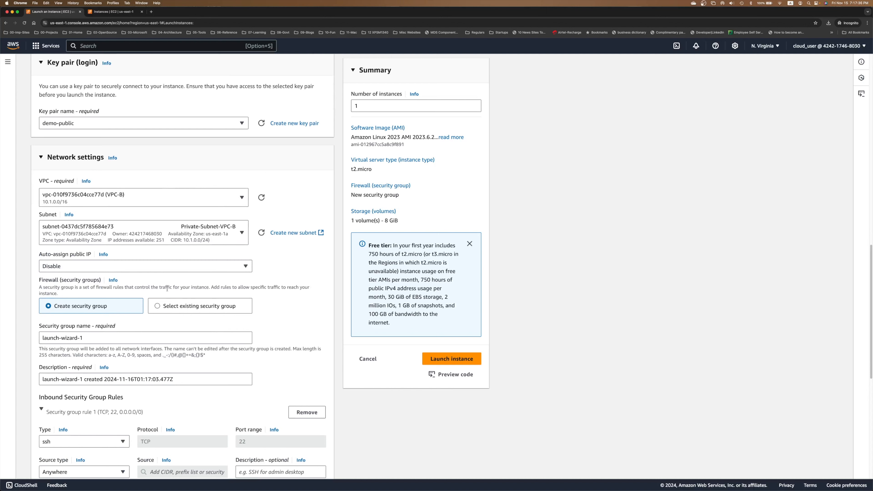
pyautogui.scroll(-5, 98, 286)
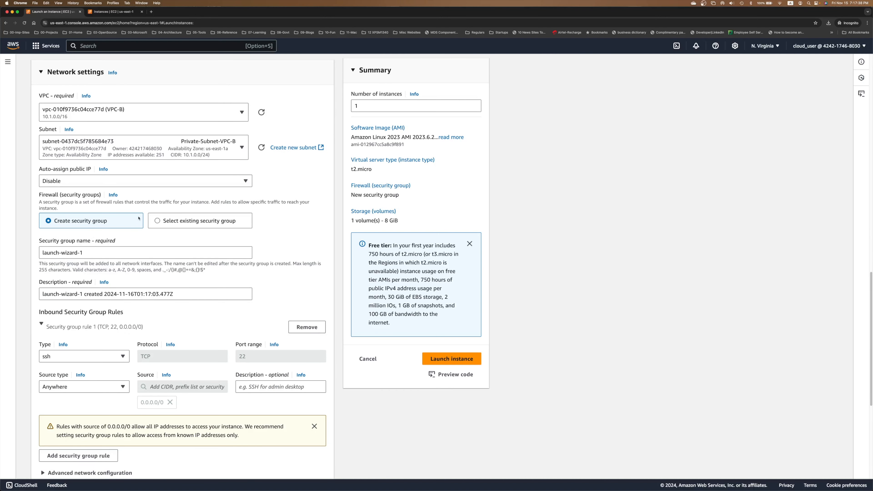
pyautogui.click(160, 222)
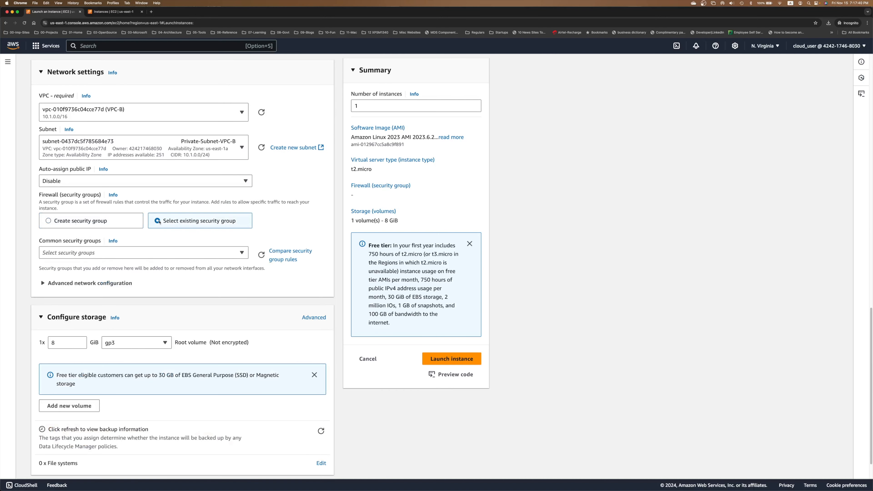
pyautogui.click(138, 253)
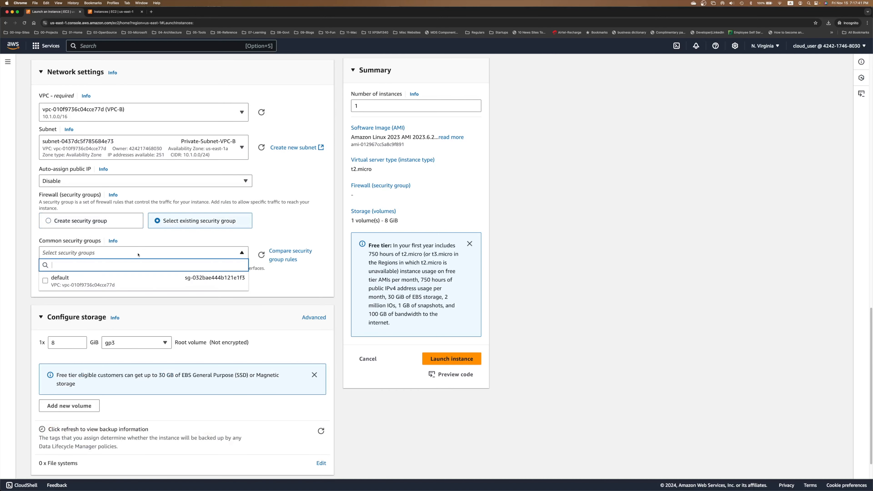
pyautogui.click(128, 281)
pyautogui.scroll(-3, 248, 322)
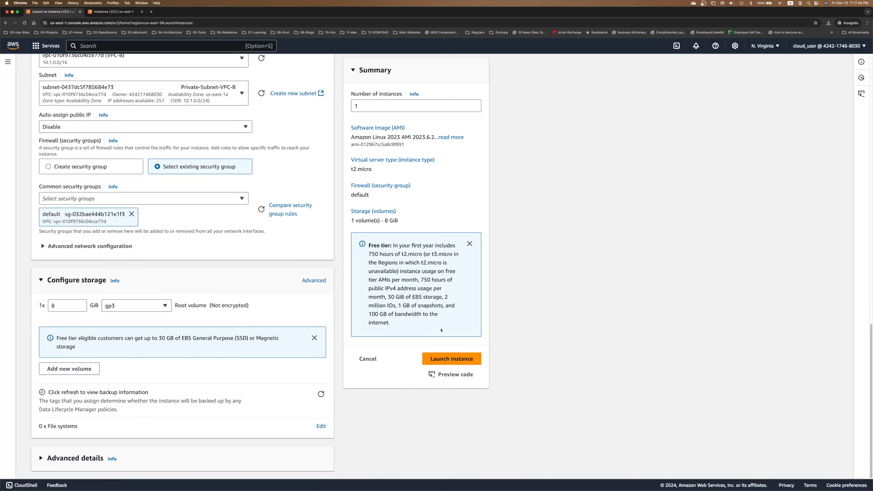
pyautogui.click(436, 359)
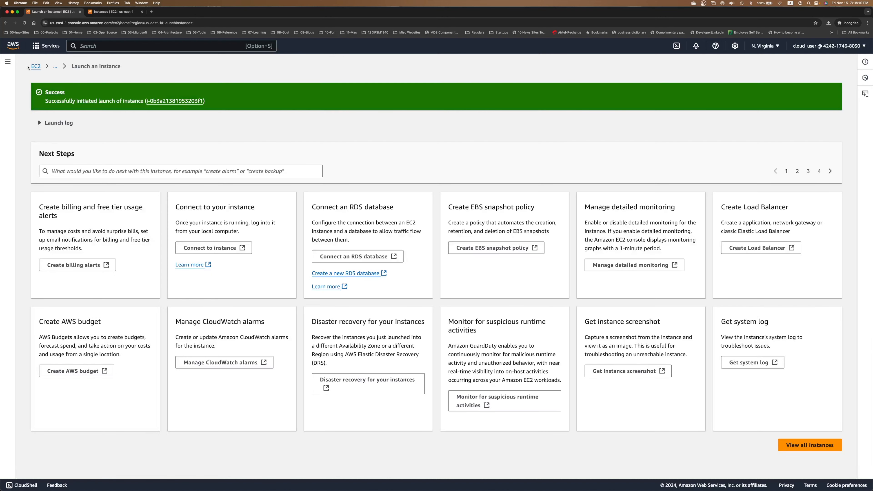
# Start launching another EC2 instance and name it Private-EC2-VPC-C
pyautogui.click(35, 67)
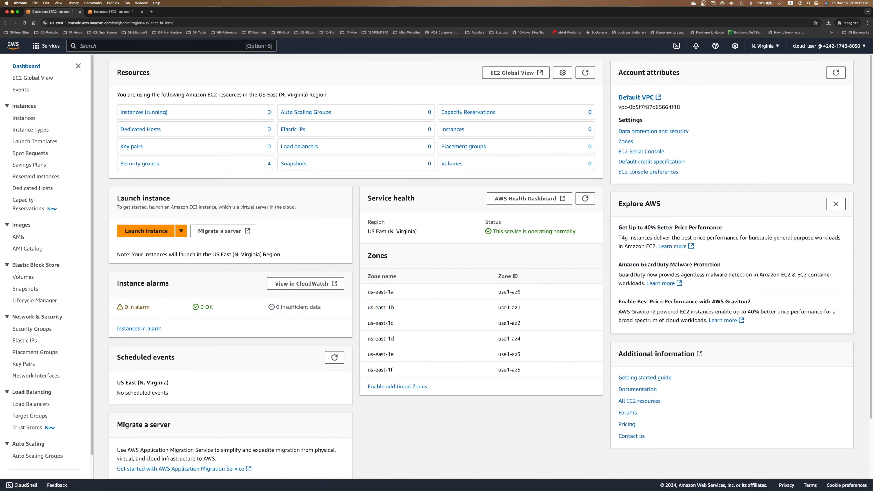
pyautogui.click(153, 113)
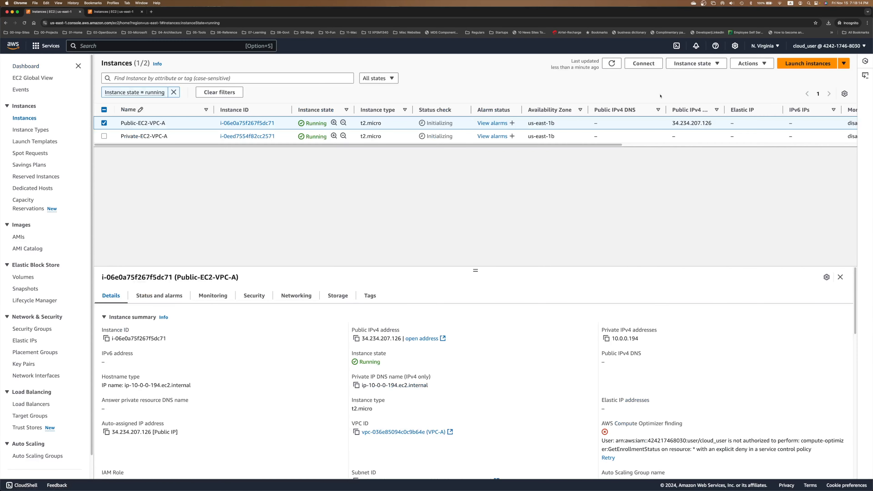
pyautogui.click(792, 68)
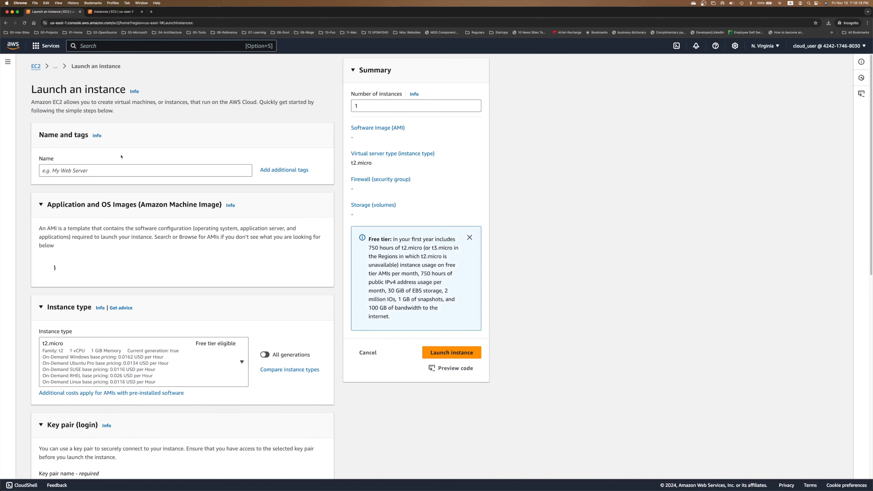
pyautogui.click(114, 172)
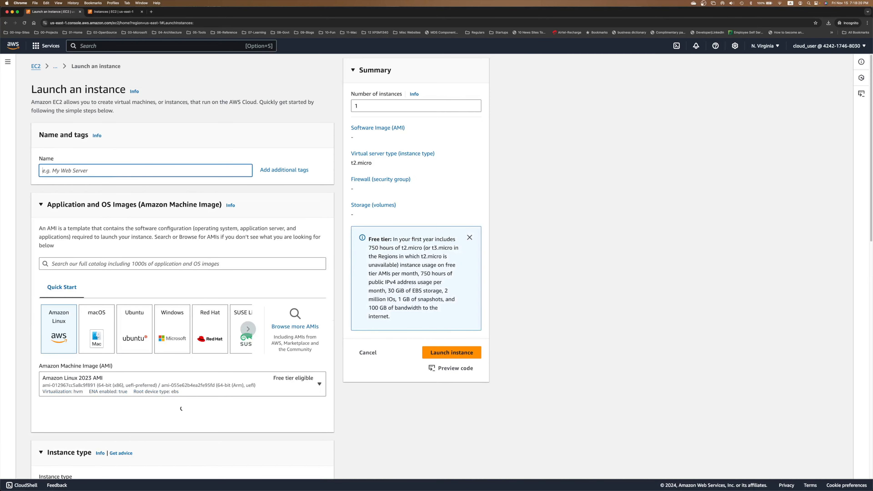
pyautogui.write('Private-')
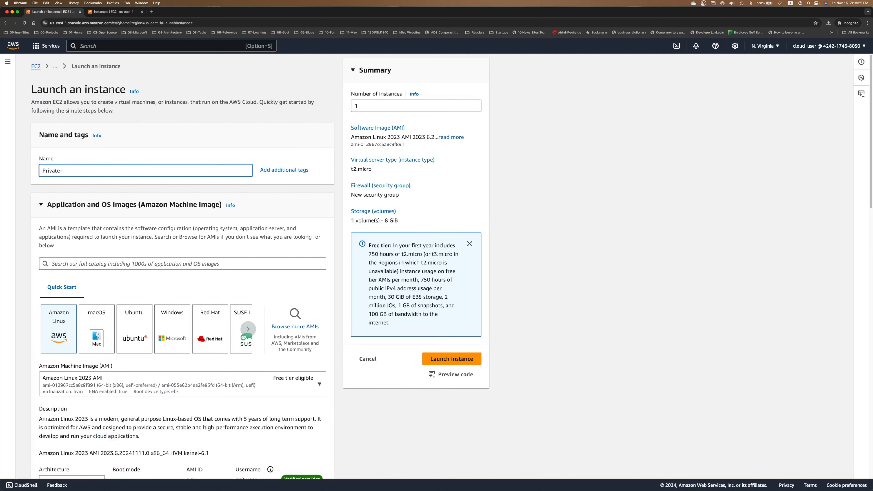
pyautogui.write('VPC-')
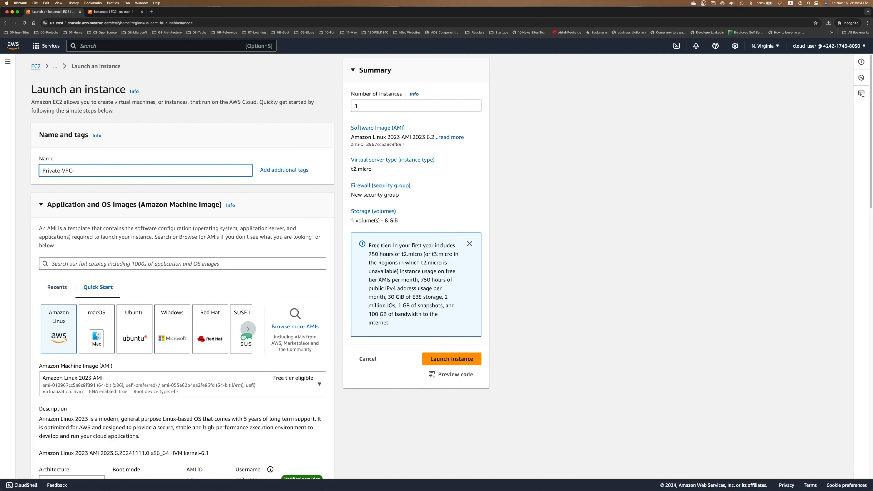
pyautogui.write('EC2-')
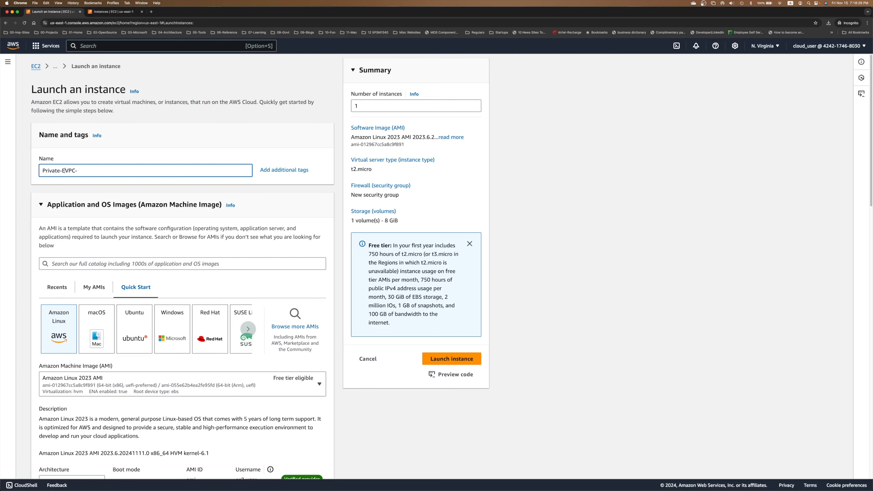
pyautogui.write('C')
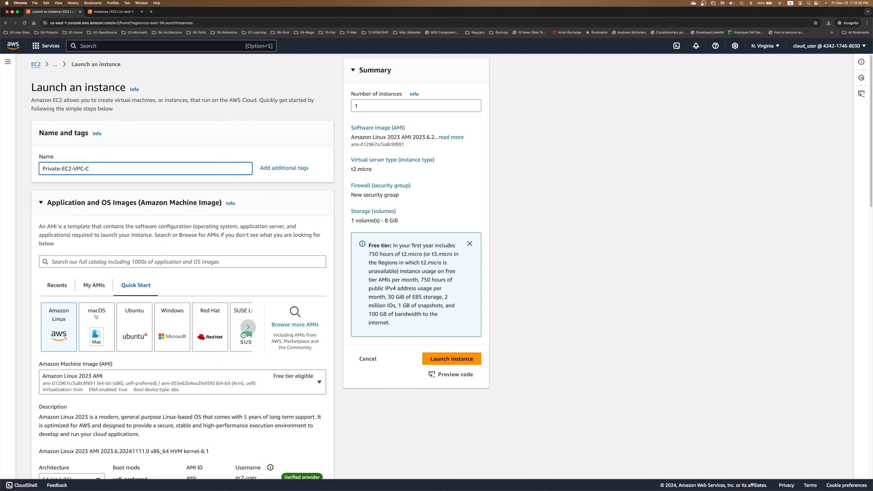
# Choose the existing demo-public key pair for the Private-EC2-VPC-C instance
pyautogui.scroll(-6, 92, 313)
pyautogui.scroll(-6, 96, 316)
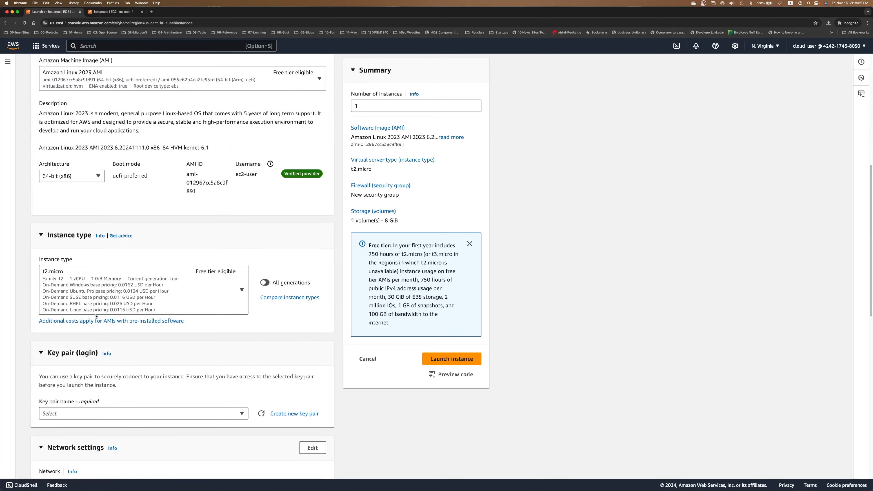
pyautogui.click(119, 315)
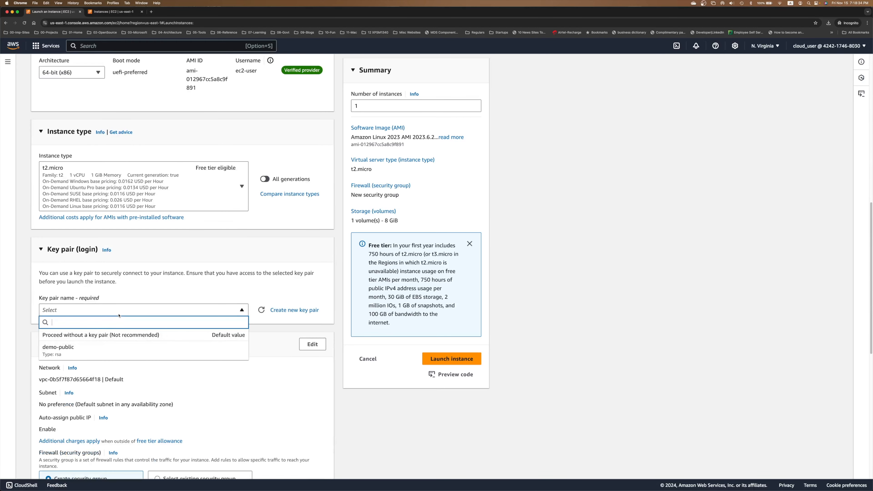
pyautogui.click(95, 348)
pyautogui.scroll(-5, 94, 348)
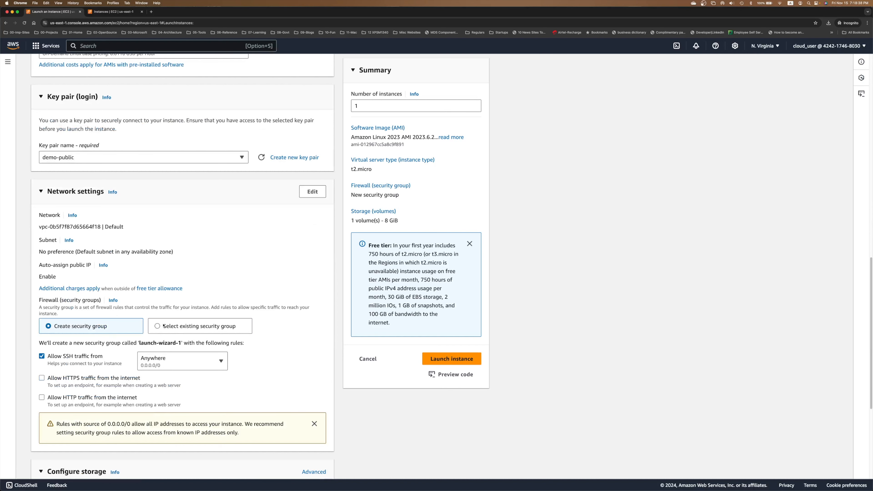
# Edit the instance's network settings and set its VPC to VPC-C, keeping Private-Subnet-VPC-C
pyautogui.scroll(-3, 99, 329)
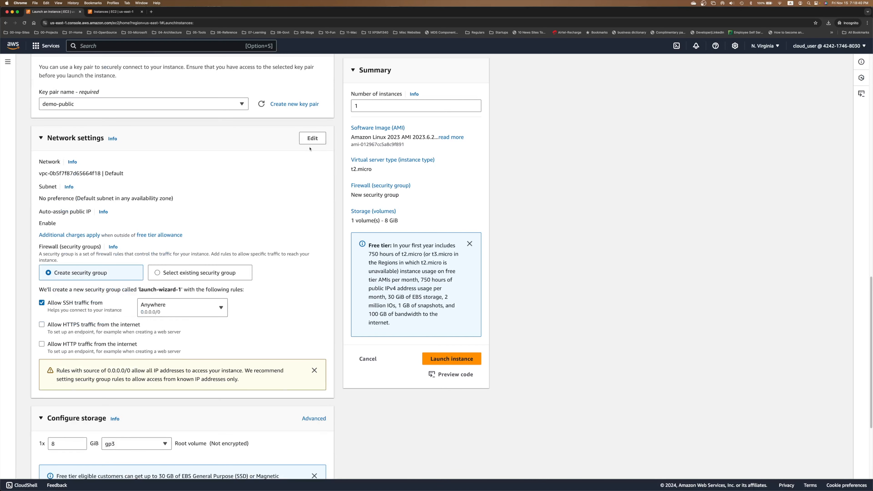
pyautogui.click(312, 138)
pyautogui.click(174, 181)
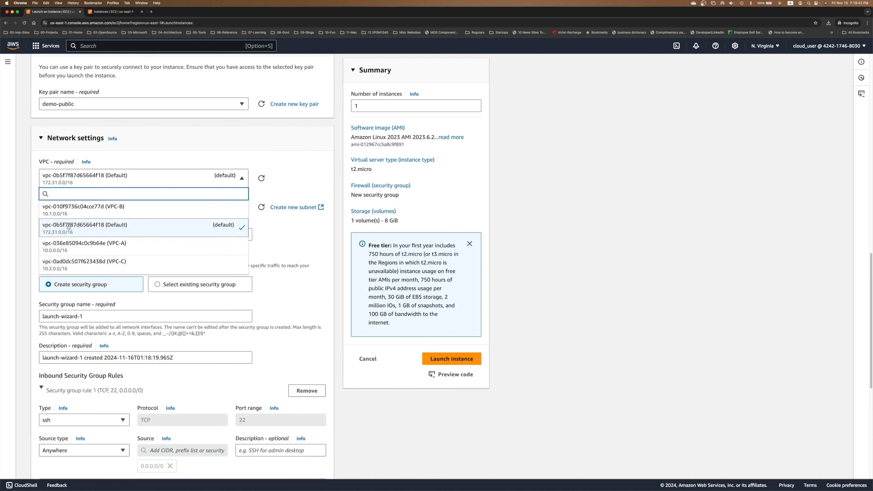
pyautogui.click(88, 267)
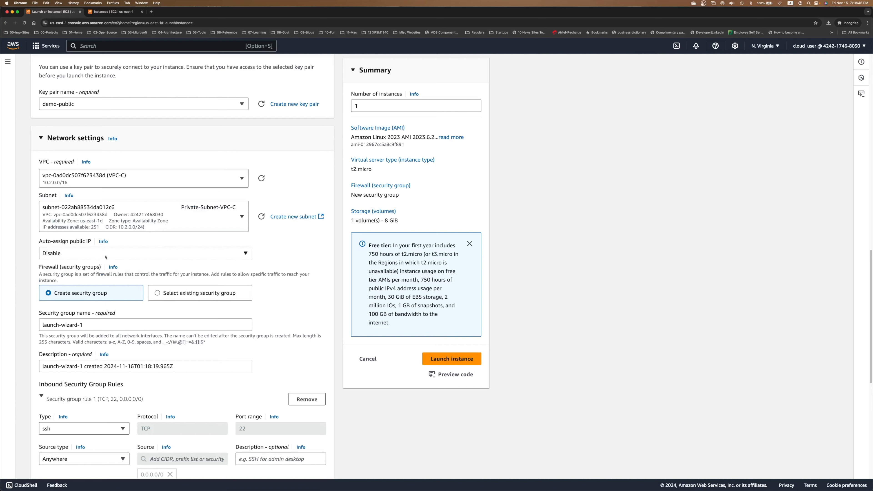
# Assign VPC-C's existing default security group and launch the Private-EC2-VPC-C instance
pyautogui.click(118, 326)
pyautogui.click(164, 295)
pyautogui.click(114, 325)
pyautogui.click(110, 358)
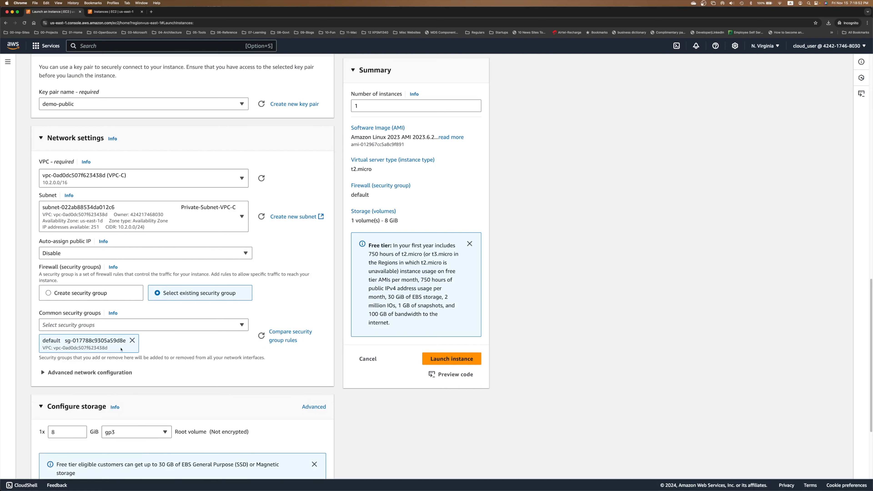
pyautogui.scroll(-4, 137, 315)
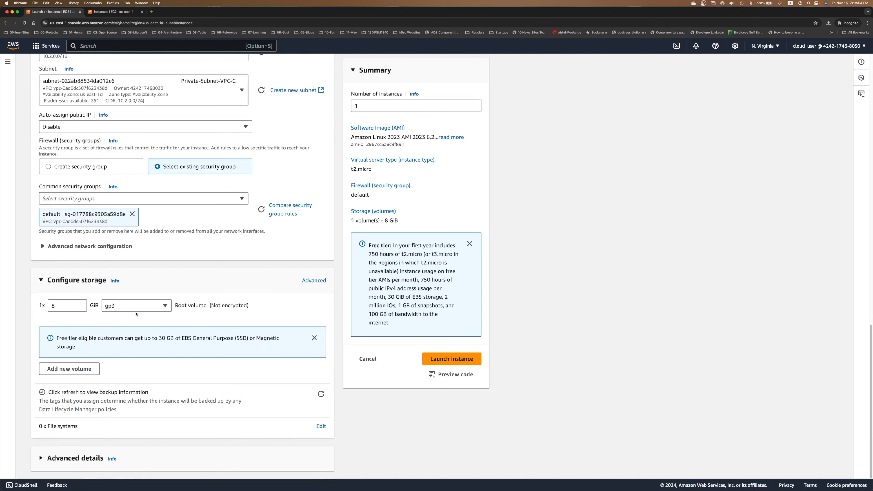
pyautogui.click(444, 360)
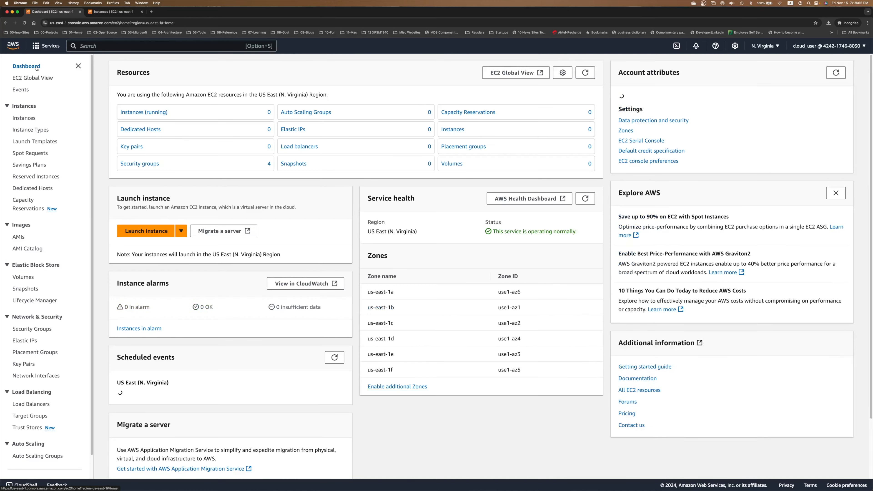
# Review the EC2 instance list, and switch to draw.io to examine the Transit Gateway architecture diagram
pyautogui.click(127, 113)
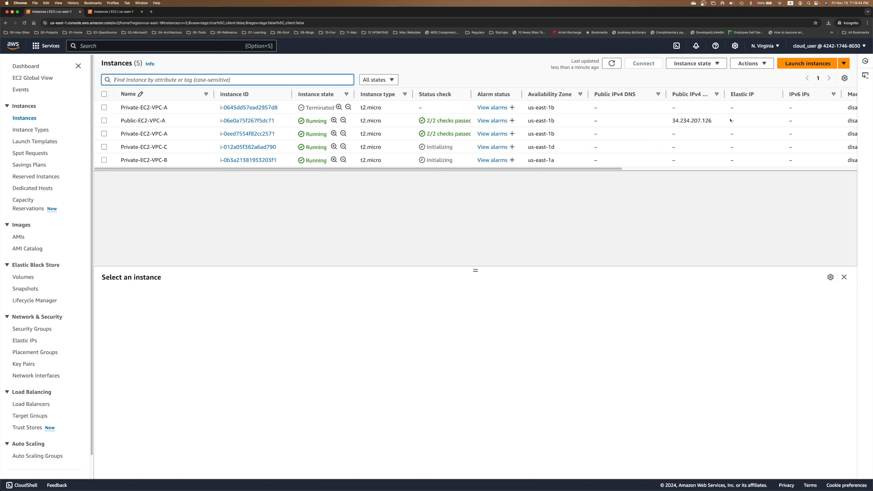
pyautogui.click(374, 217)
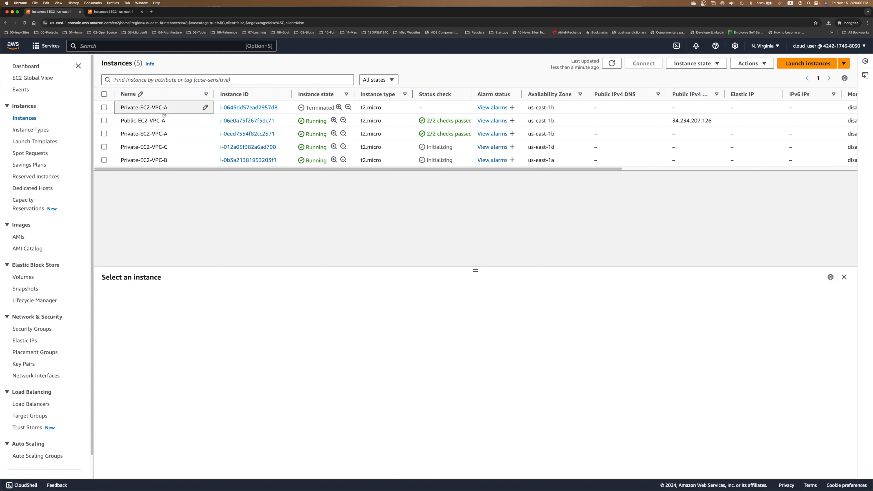
pyautogui.press('super+Tab')
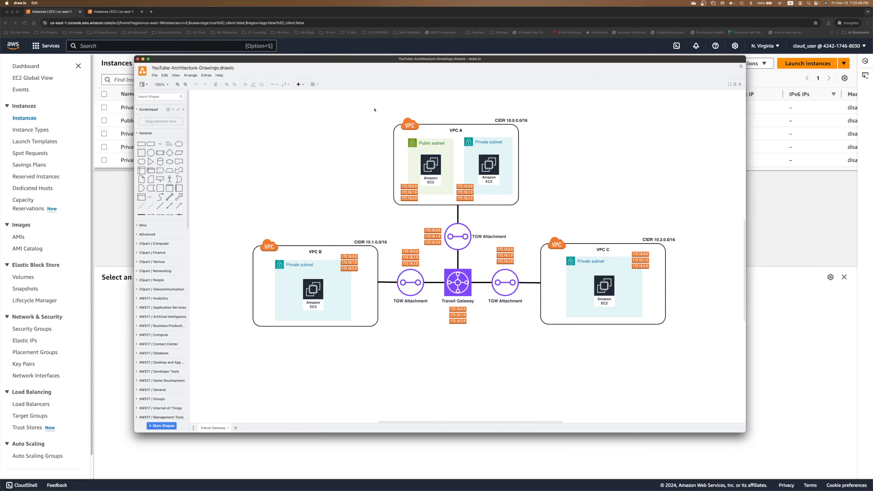
pyautogui.click(514, 199)
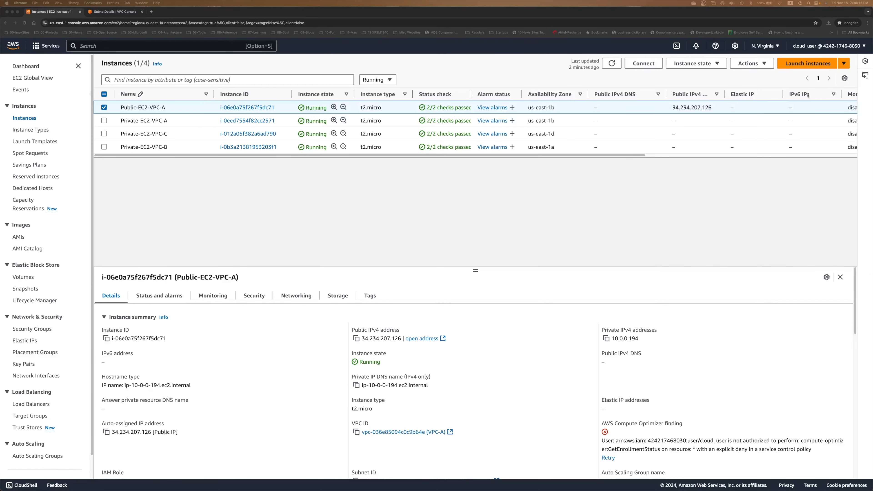
# Connect to the Public-EC2-VPC-A instance through EC2 Instance Connect as ec2-user
pyautogui.click(359, 224)
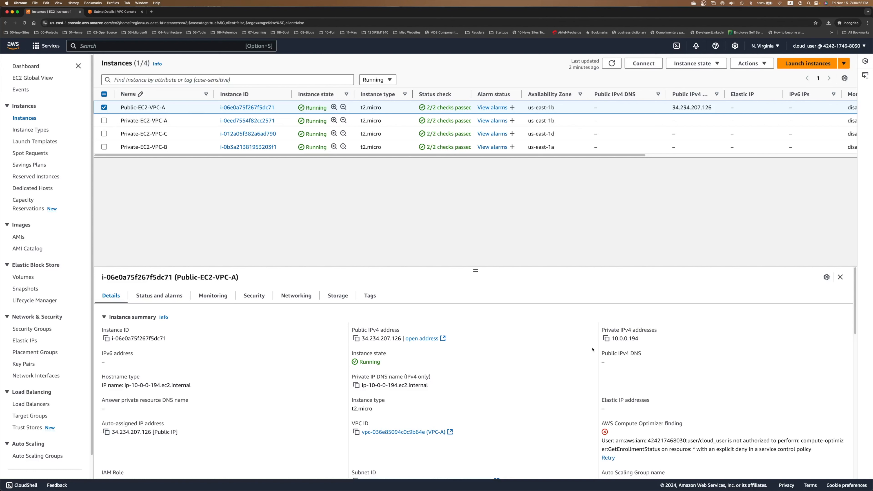
pyautogui.click(356, 338)
pyautogui.click(644, 64)
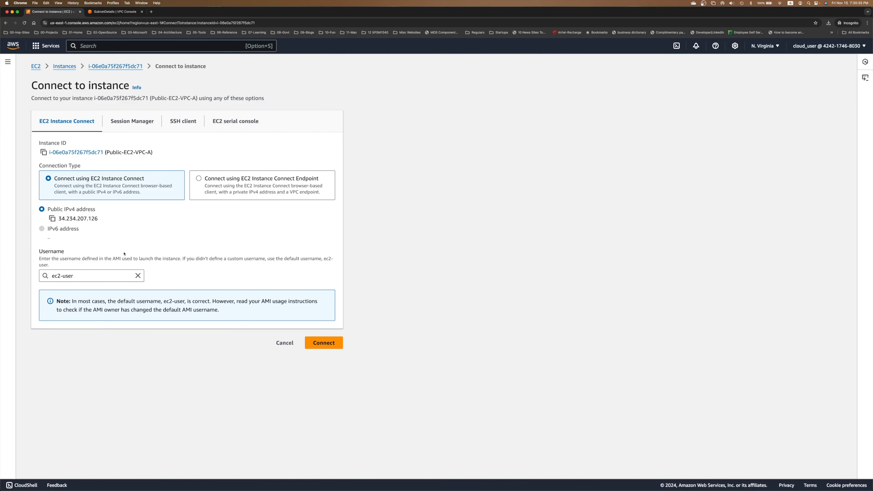
pyautogui.click(318, 341)
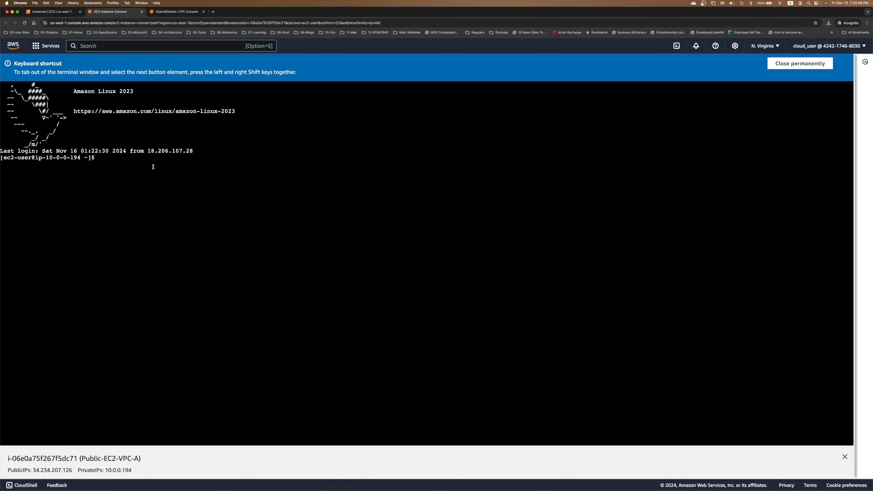
# Filter the instance list to running ones and compare Public-EC2-VPC-A's private IP address with the terminal prompt
pyautogui.moveTo(46, 158); pyautogui.dragTo(80, 158)
pyautogui.click(117, 135)
pyautogui.click(66, 13)
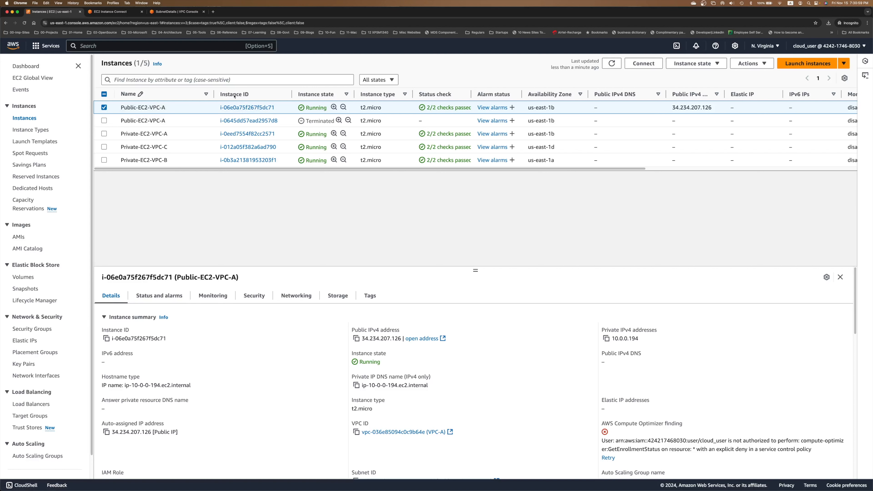
pyautogui.click(380, 82)
pyautogui.click(380, 105)
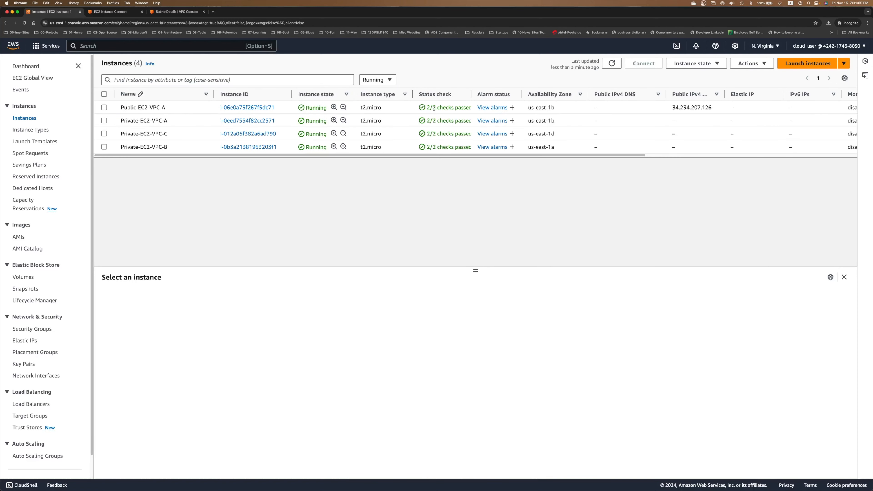
pyautogui.click(434, 107)
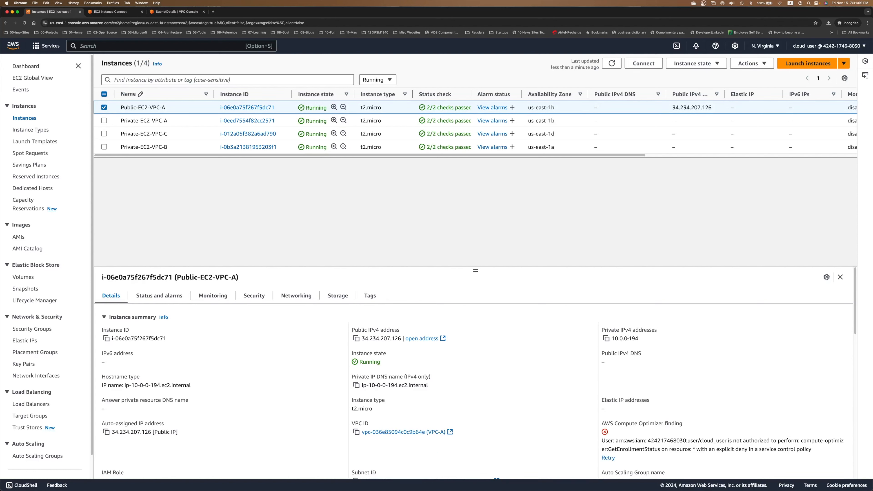
pyautogui.click(110, 12)
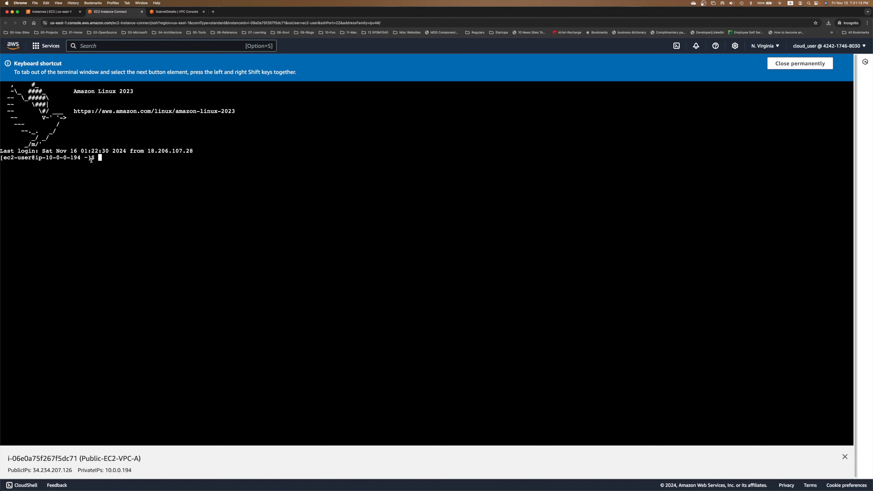
# List the files in the terminal session and connect by SSH to Private-EC2-VPC-A at 10.0.1.132 as ec2-user using key.pem
pyautogui.write('ls')
pyautogui.press('Return')
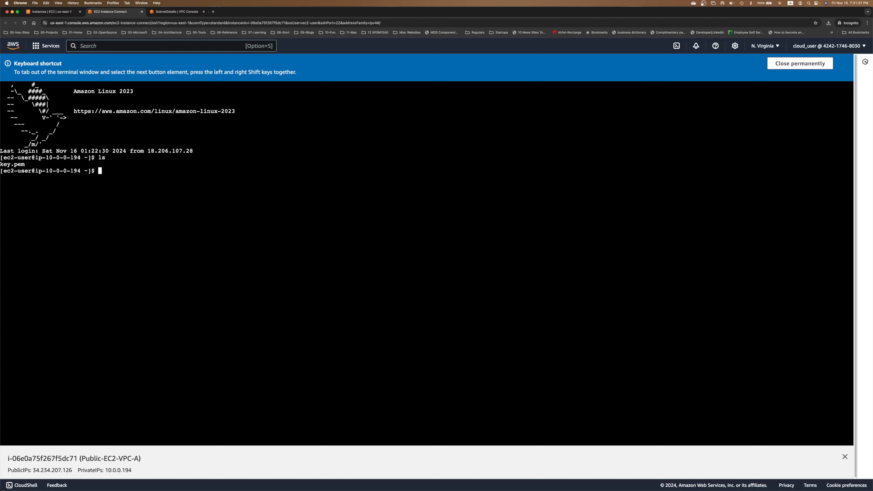
pyautogui.write('ssh -i key.pem ec2-user@')
pyautogui.click(51, 11)
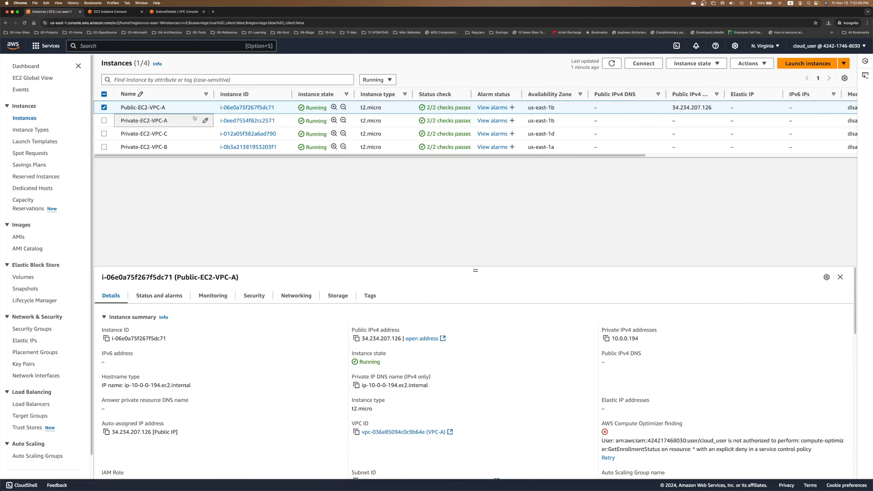
pyautogui.click(573, 122)
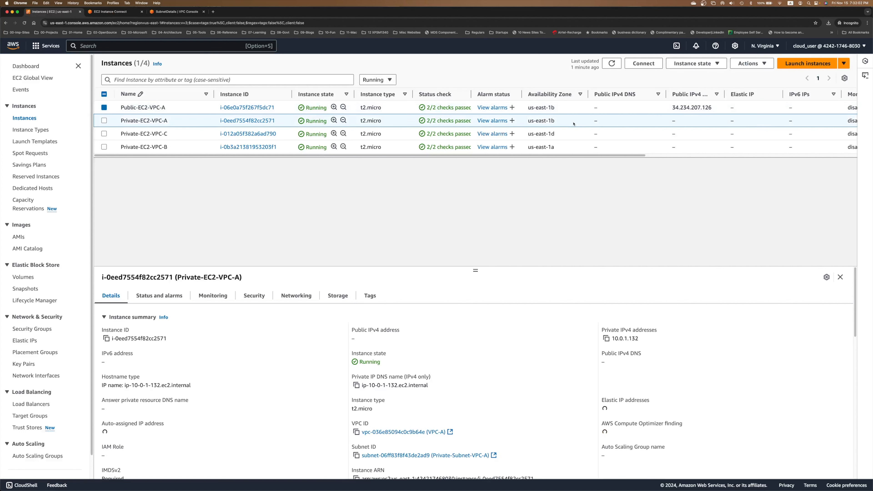
pyautogui.click(607, 339)
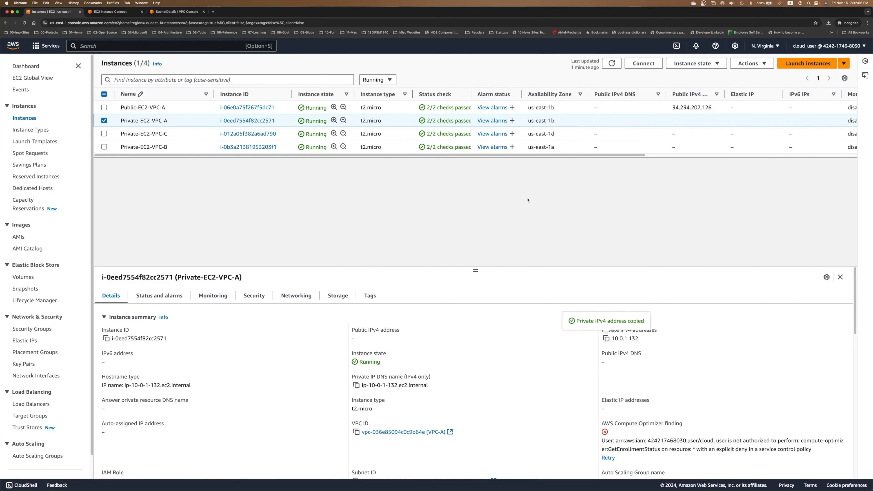
pyautogui.click(128, 13)
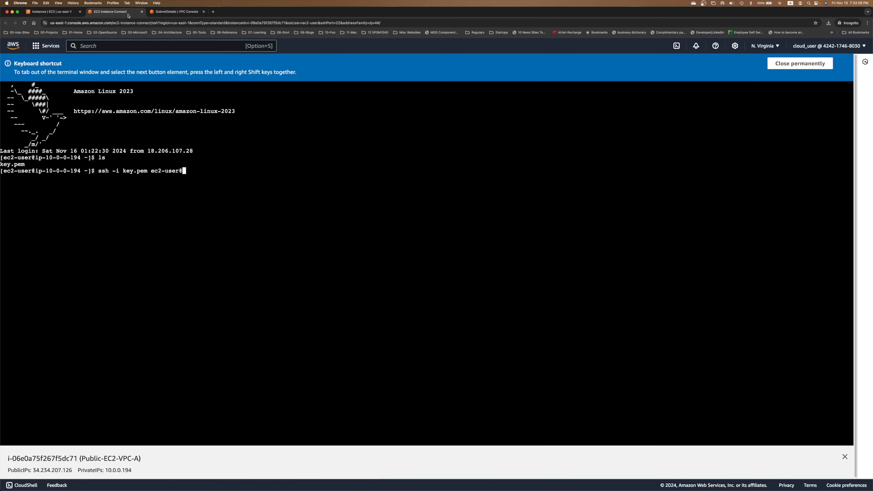
pyautogui.press('super+v')
pyautogui.press('Return')
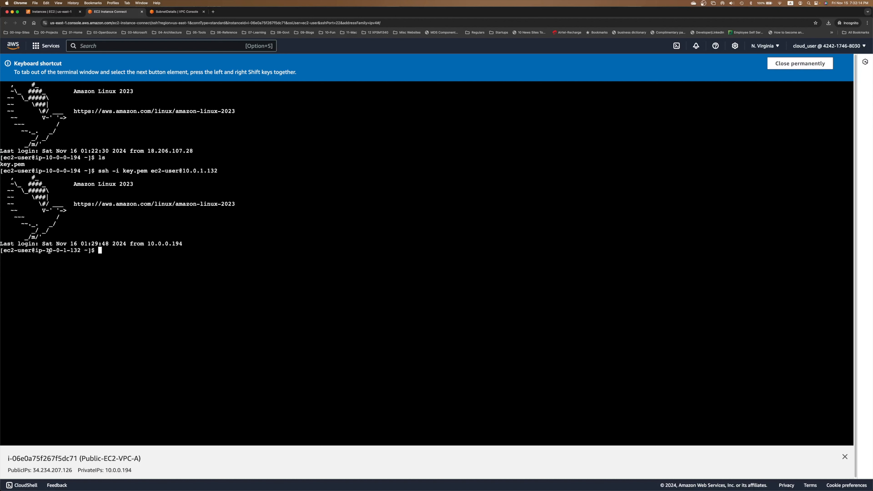
# Copy Private-EC2-VPC-C's private IPv4 address and ping 10.2.0.214 from the Private-EC2-VPC-A terminal session, stopping the ping after a few seconds
pyautogui.moveTo(47, 251); pyautogui.dragTo(78, 251)
pyautogui.click(121, 249)
pyautogui.write('ping')
pyautogui.click(44, 12)
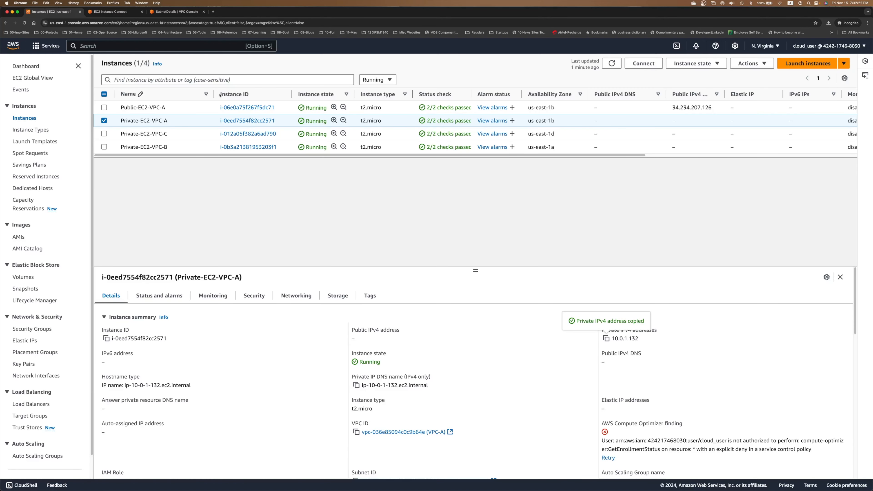
pyautogui.click(187, 135)
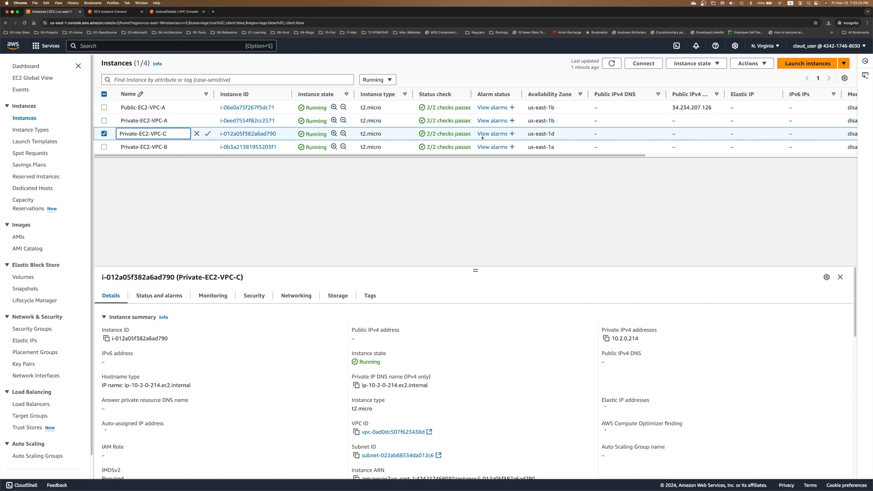
pyautogui.click(607, 339)
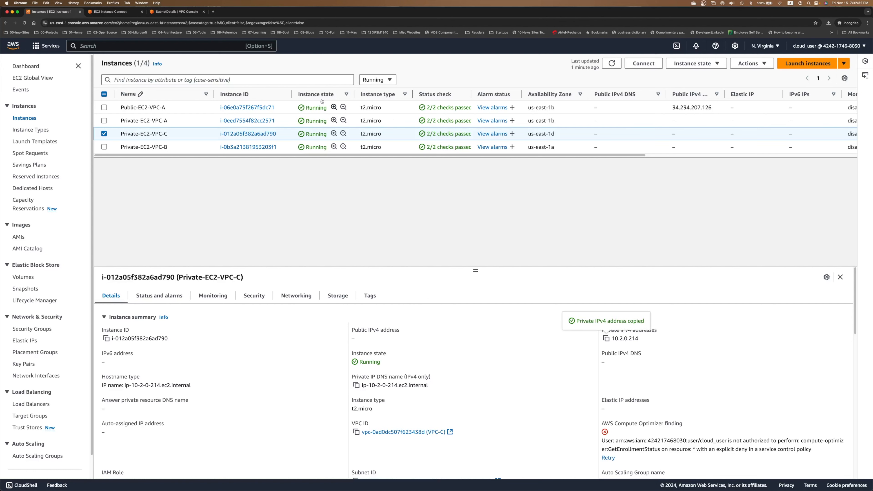
pyautogui.click(115, 12)
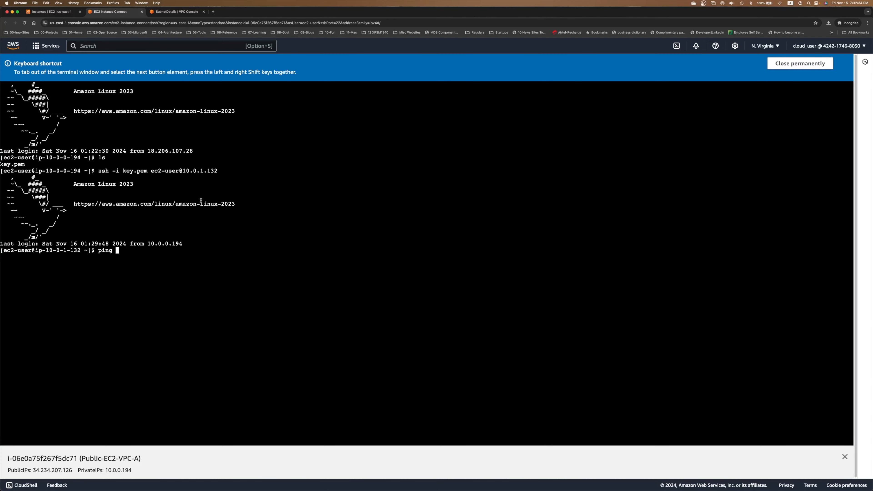
pyautogui.press('super+v')
pyautogui.press('Return')
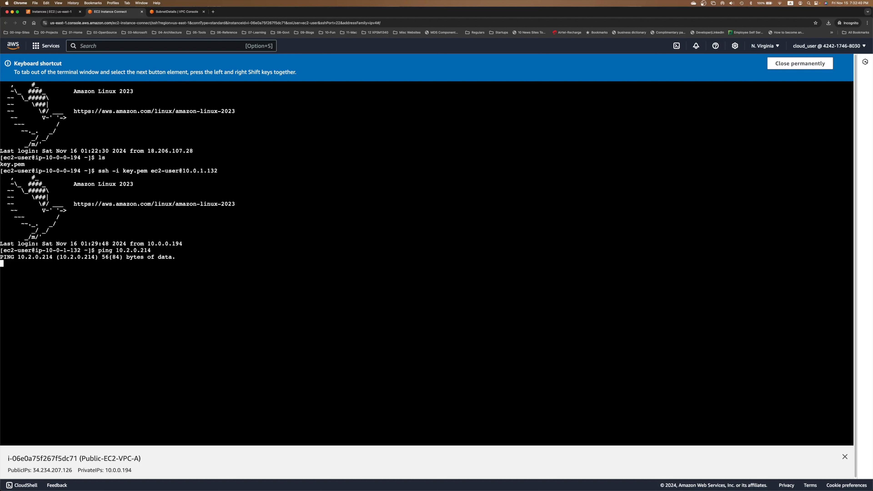
pyautogui.hotkey('ctrl', 'c')
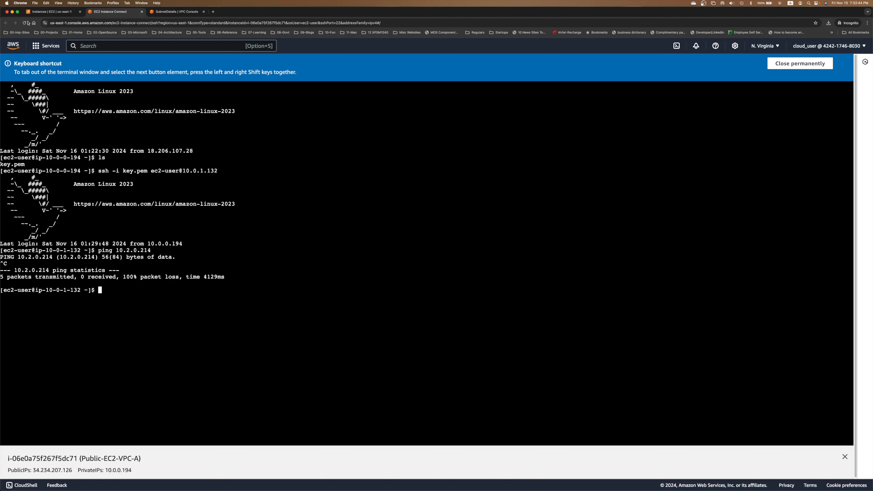
# Copy Private-EC2-VPC-B's private IPv4 address and ping 10.1.0.48 from the Private-EC2-VPC-A session, stopping the ping after a few seconds
pyautogui.click(52, 12)
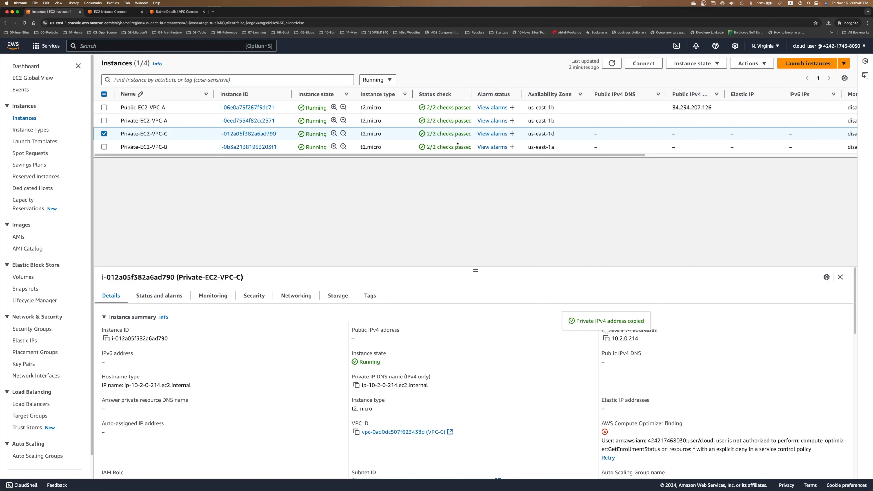
pyautogui.click(414, 146)
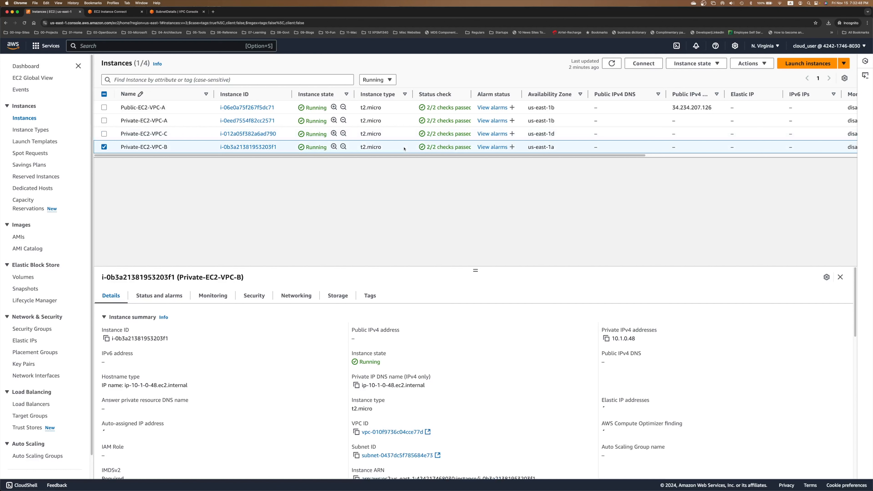
pyautogui.click(607, 340)
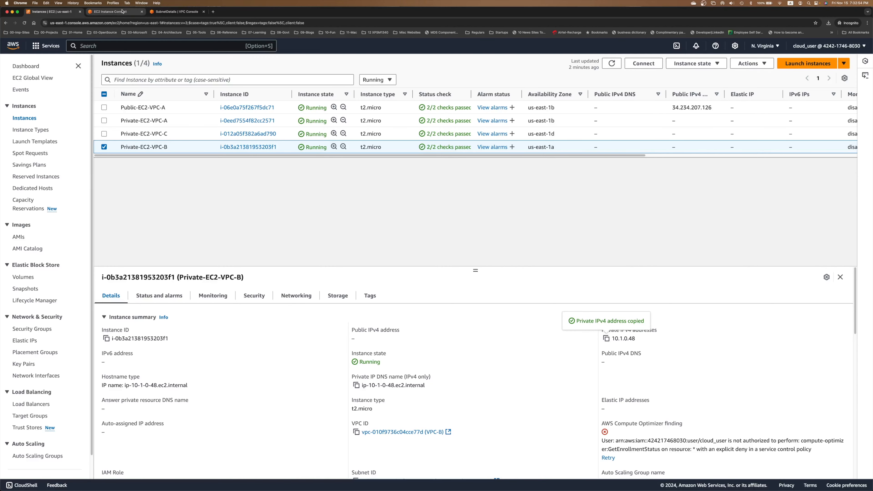
pyautogui.click(110, 12)
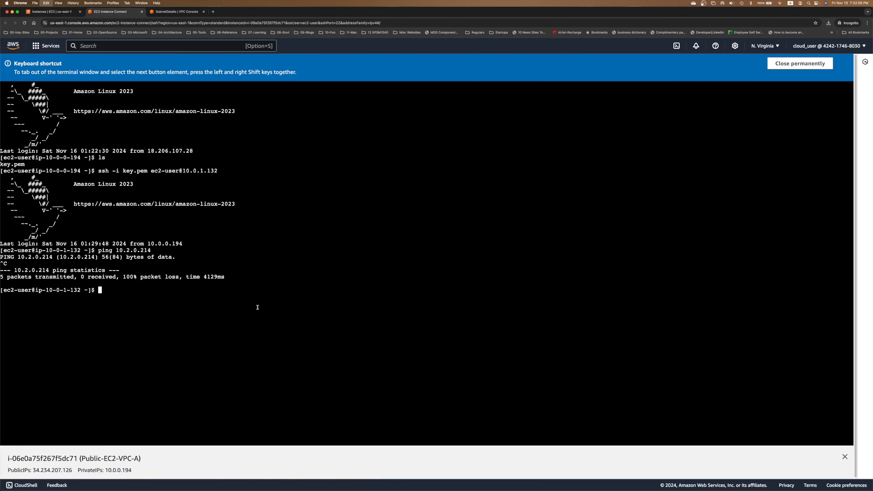
pyautogui.press('super+v')
pyautogui.press('Left')
pyautogui.press('Left')
pyautogui.press('Left')
pyautogui.press('Left')
pyautogui.press('Left')
pyautogui.press('Left')
pyautogui.press('Left')
pyautogui.press('Left')
pyautogui.press('Left')
pyautogui.write('ping')
pyautogui.press('Return')
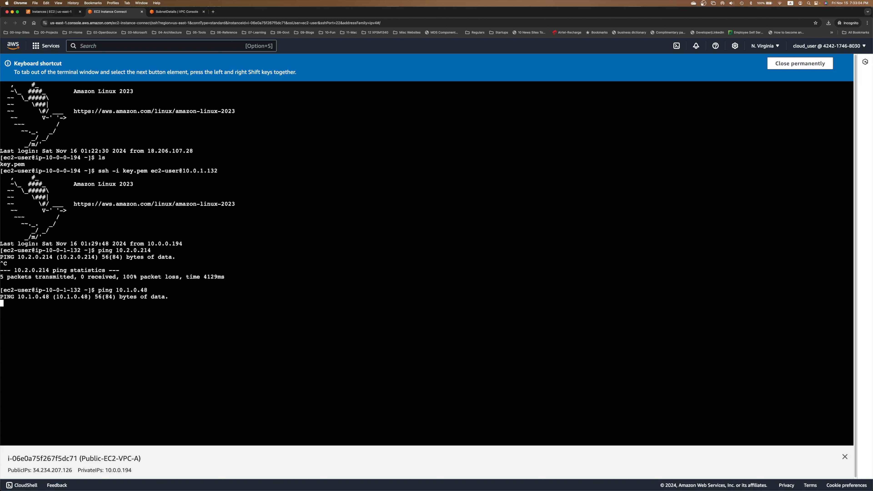
pyautogui.hotkey('ctrl', 'c')
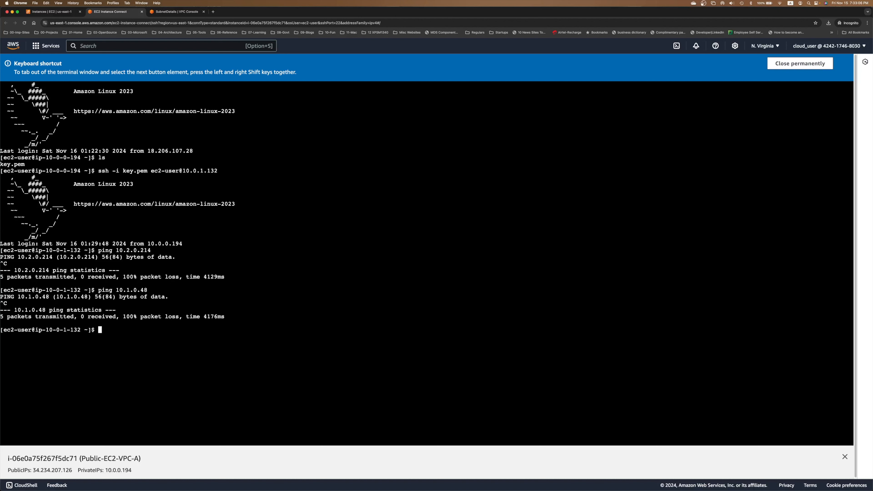
# Search the AWS console for "transit" and open the VPC feature Transit gateways in a separate browser tab
pyautogui.click(50, 13)
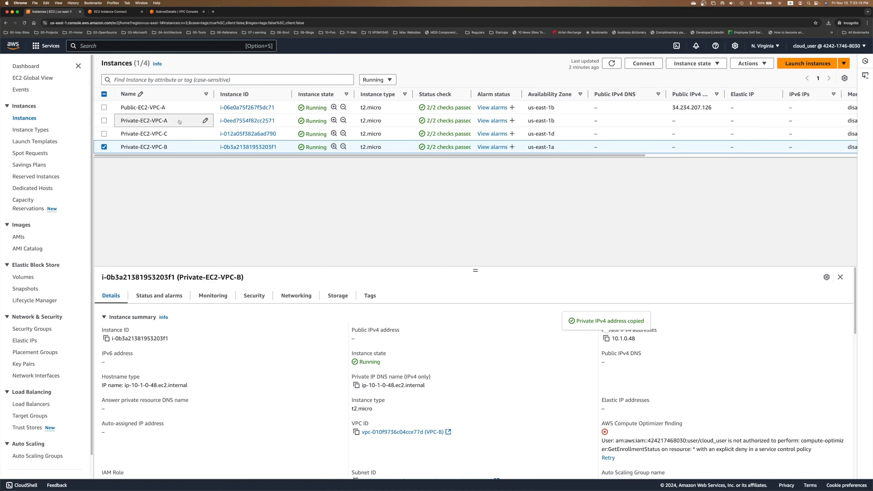
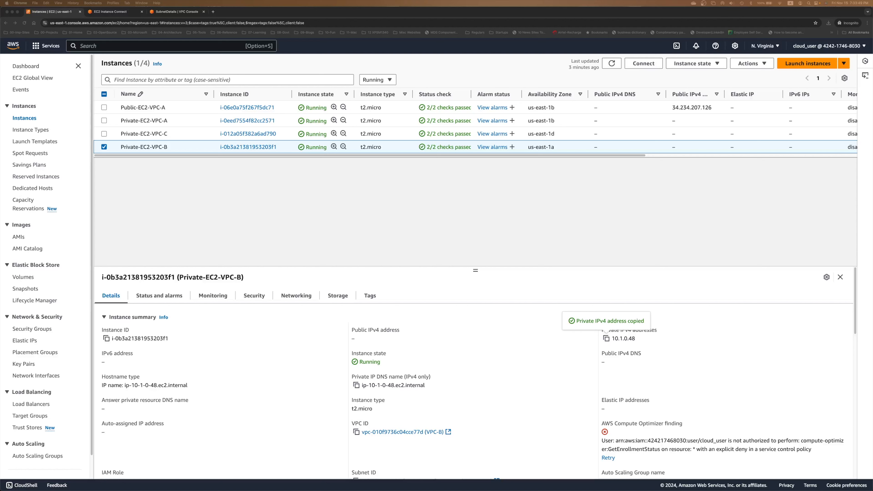
pyautogui.click(186, 45)
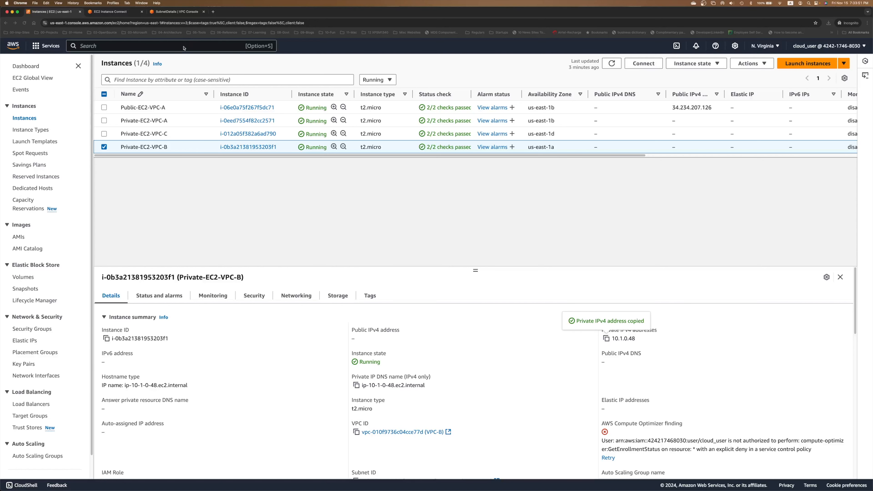
pyautogui.write('transit')
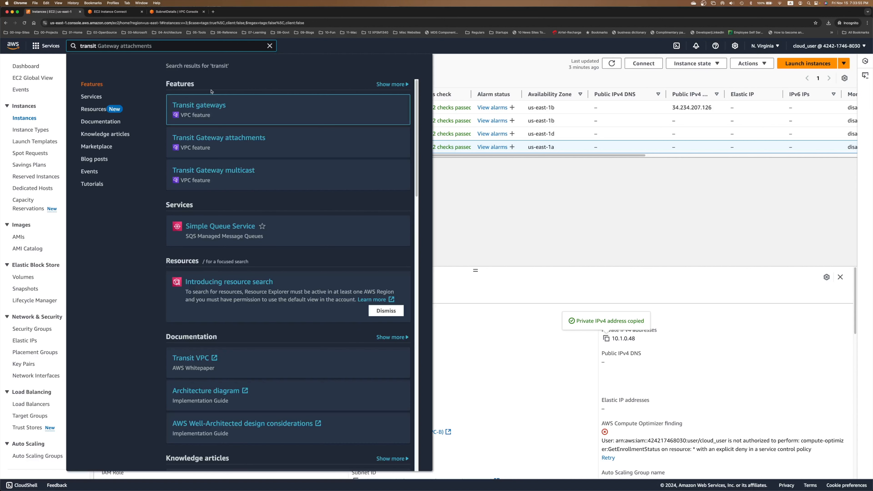
pyautogui.keyDown('super'); pyautogui.click(205, 106); pyautogui.keyUp('super')
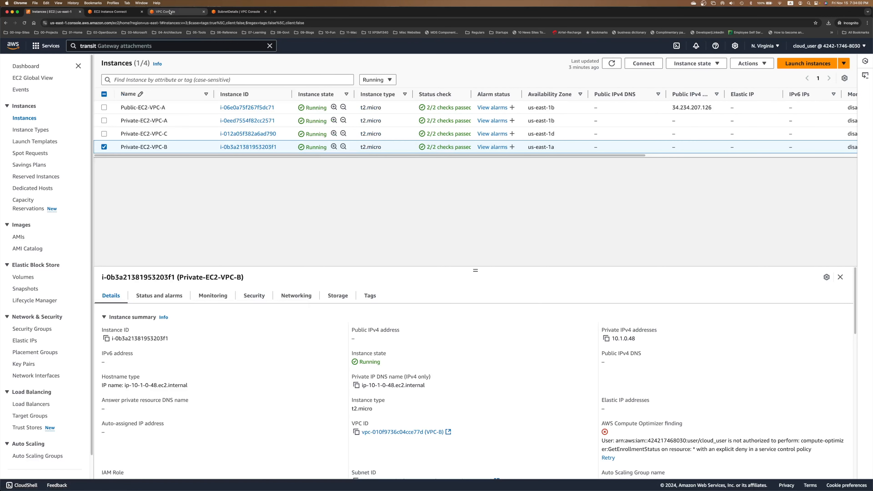
pyautogui.click(169, 12)
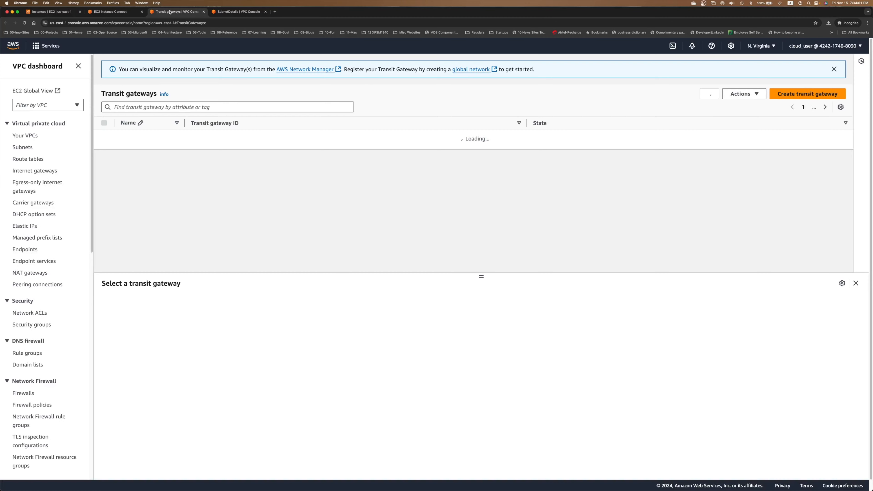
# Create a transit gateway named TGW-VPC-A-B-C with the default options and refresh its state in the gateway list
pyautogui.click(785, 99)
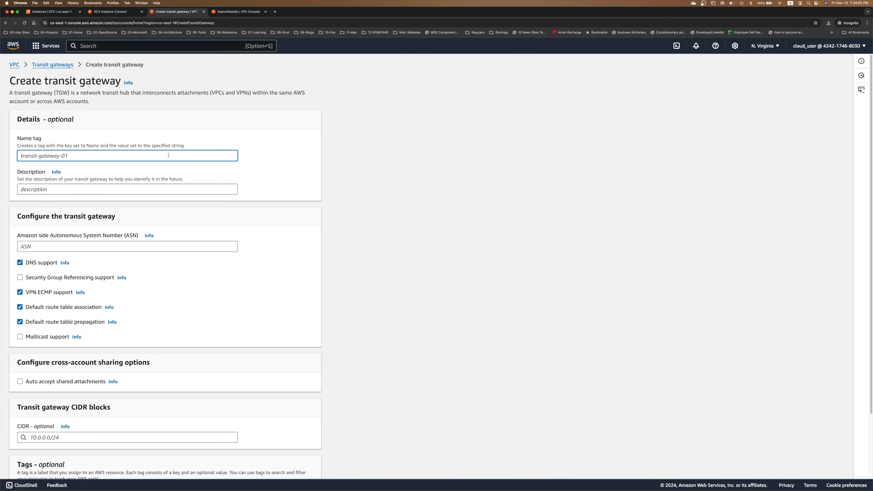
pyautogui.write('TGW-VPC-A-B-C')
pyautogui.scroll(-2, 93, 243)
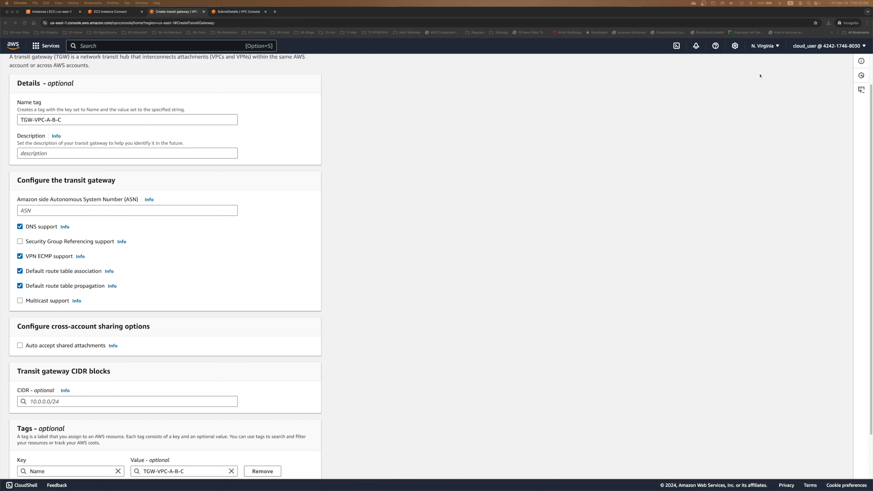
pyautogui.scroll(-3, 241, 286)
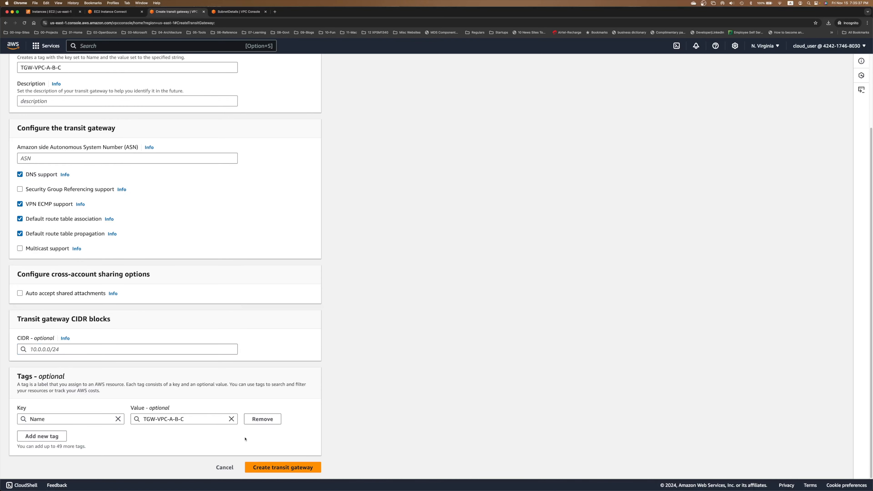
pyautogui.click(281, 468)
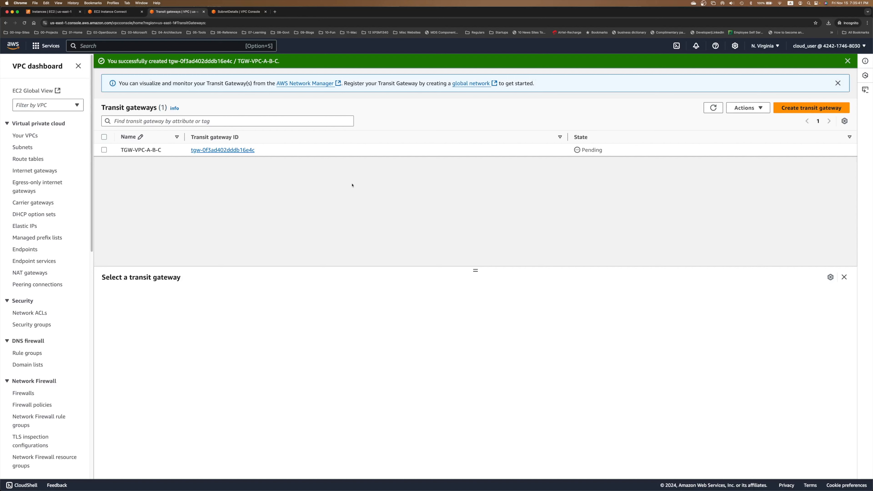
pyautogui.click(713, 108)
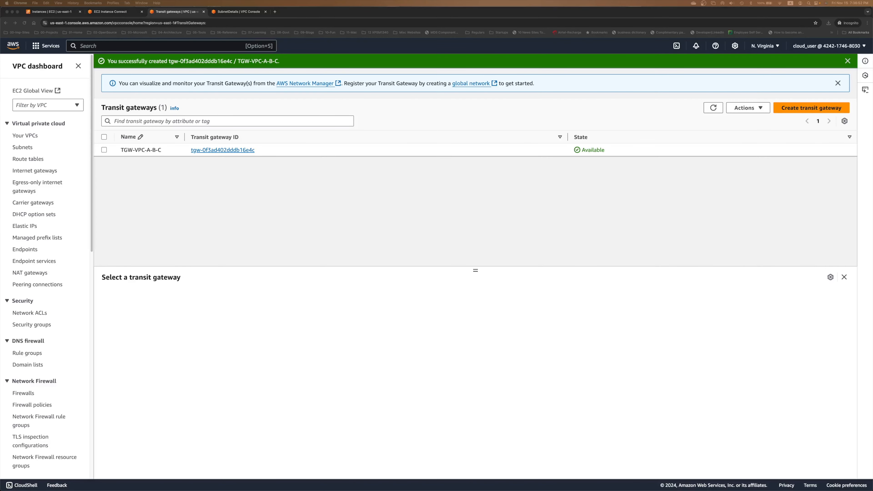
pyautogui.click(466, 217)
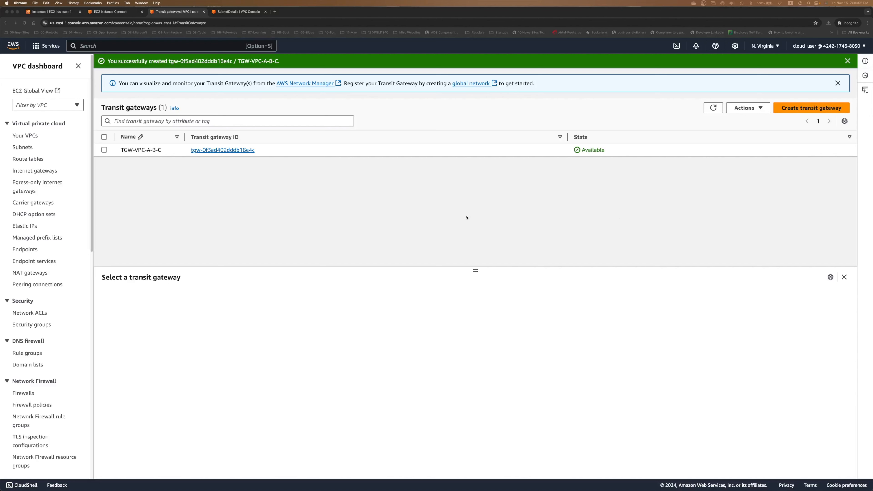
# View the details of TGW-VPC-A-B-C, and use the console search to open the Transit Gateway attachments page
pyautogui.click(235, 151)
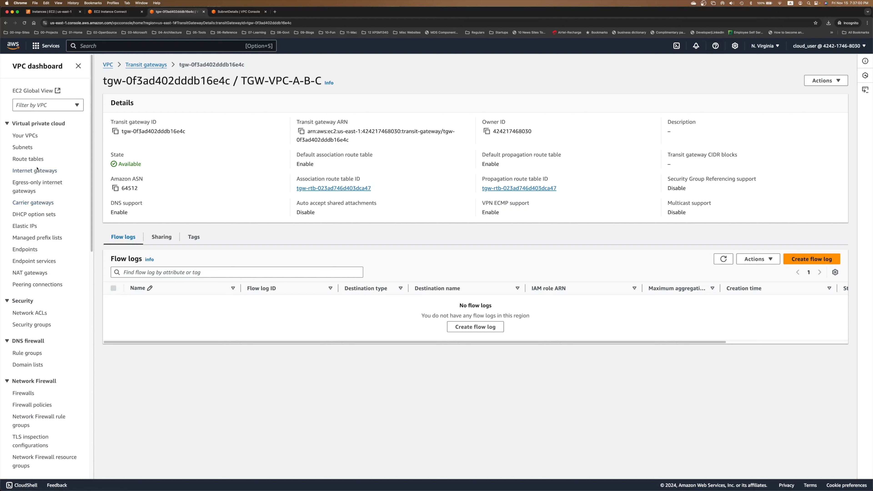
pyautogui.click(125, 48)
pyautogui.write('tra')
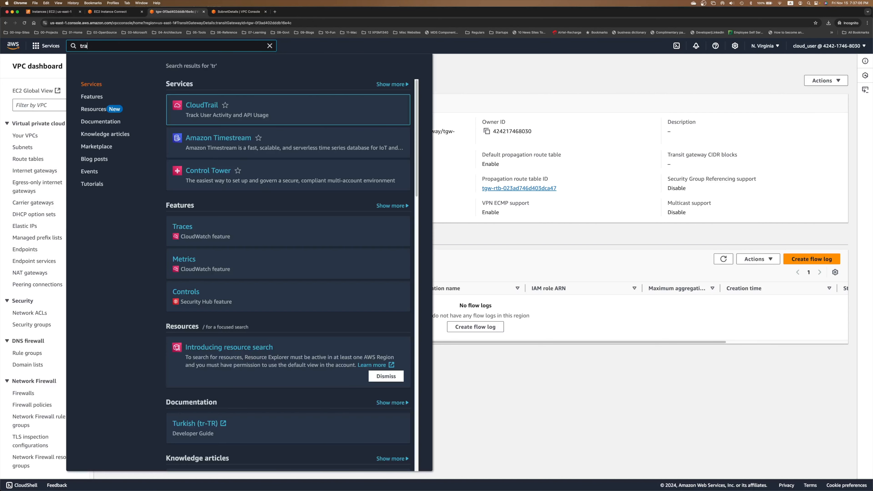
pyautogui.write('nsit gatew')
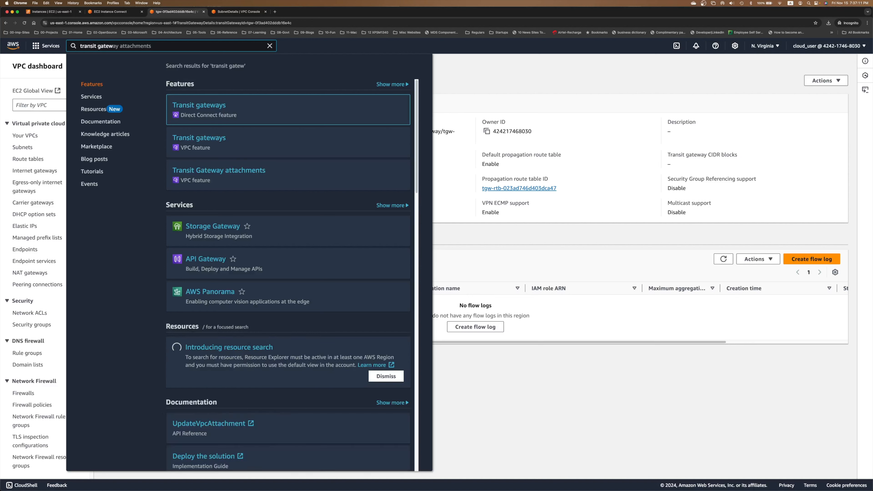
pyautogui.click(220, 170)
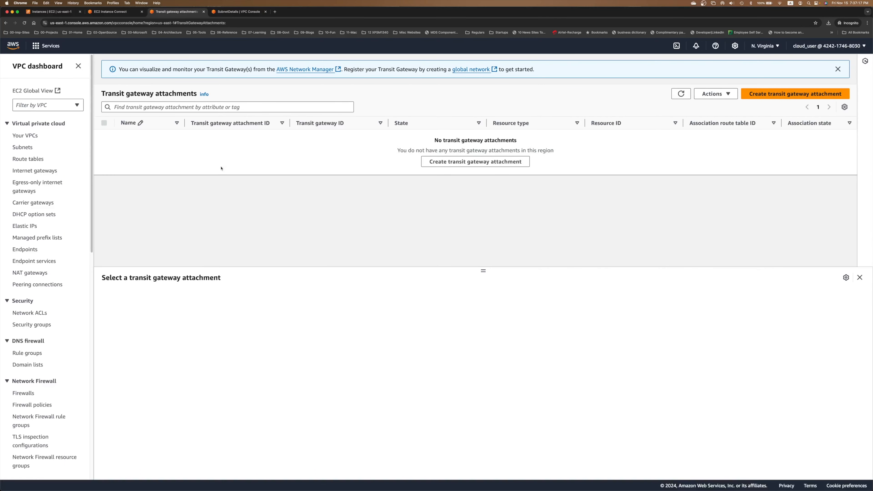
# Switch to draw.io and examine the TGW attachments between the transit gateway and the three VPCs in the architecture diagram
pyautogui.press('super+Tab')
pyautogui.moveTo(872, 22)
pyautogui.mouseDown()
pyautogui.moveTo(461, 21)
pyautogui.moveTo(431, 66)
pyautogui.mouseUp()
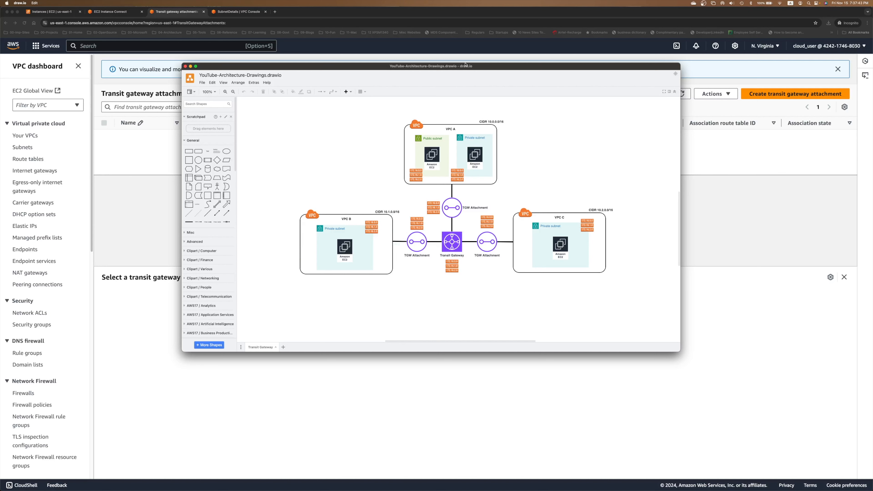
pyautogui.doubleClick(453, 67)
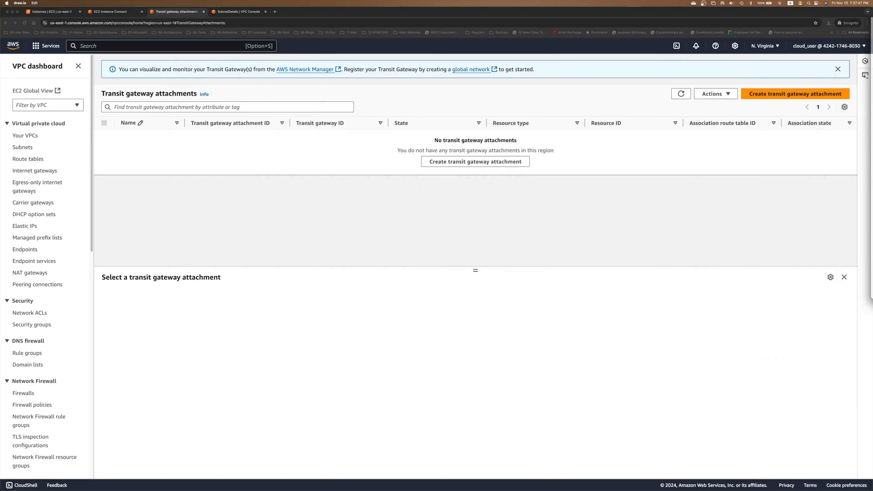
# Start a new transit gateway attachment named TGW-Att-A and assign it to transit gateway tgw-0f3ad402dddb16e4c
pyautogui.click(490, 162)
pyautogui.click(192, 155)
pyautogui.write('T')
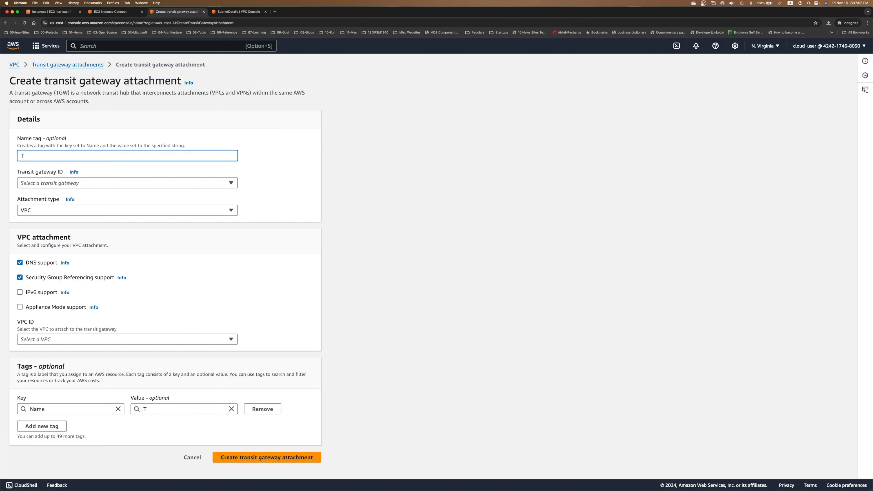
pyautogui.write('GW-Att-A')
pyautogui.click(160, 185)
pyautogui.click(99, 207)
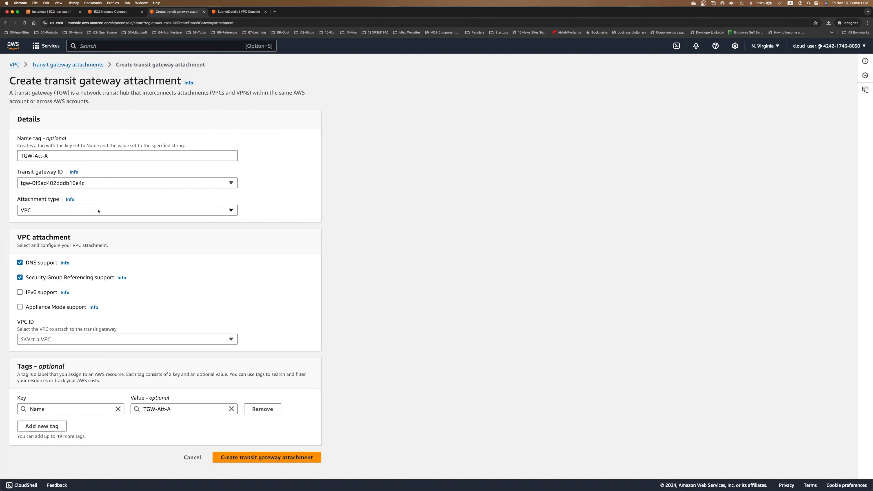
# Choose VPC as the attachment type and select VPC-A (10.0.0.0/16) as the VPC to attach
pyautogui.click(82, 210)
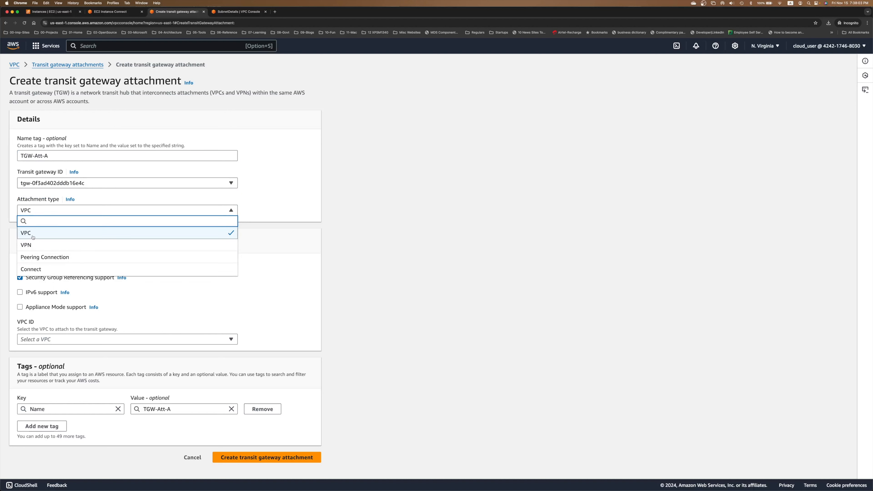
pyautogui.click(43, 236)
pyautogui.click(70, 343)
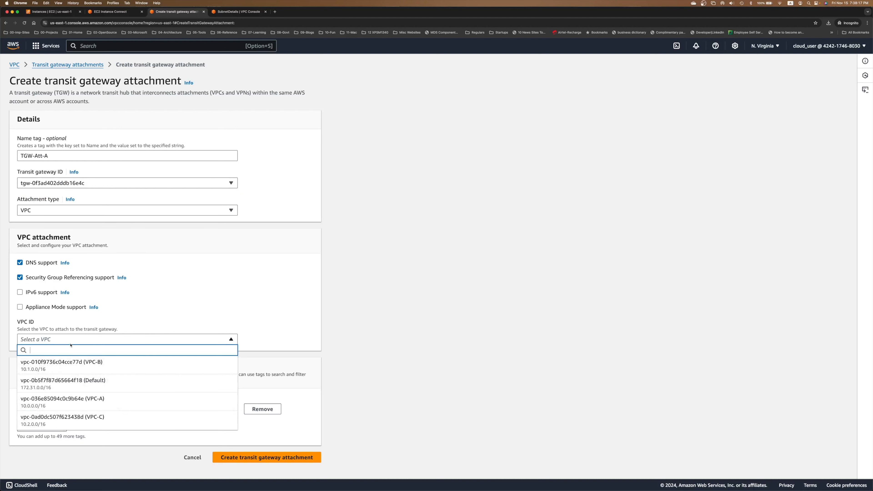
pyautogui.click(67, 402)
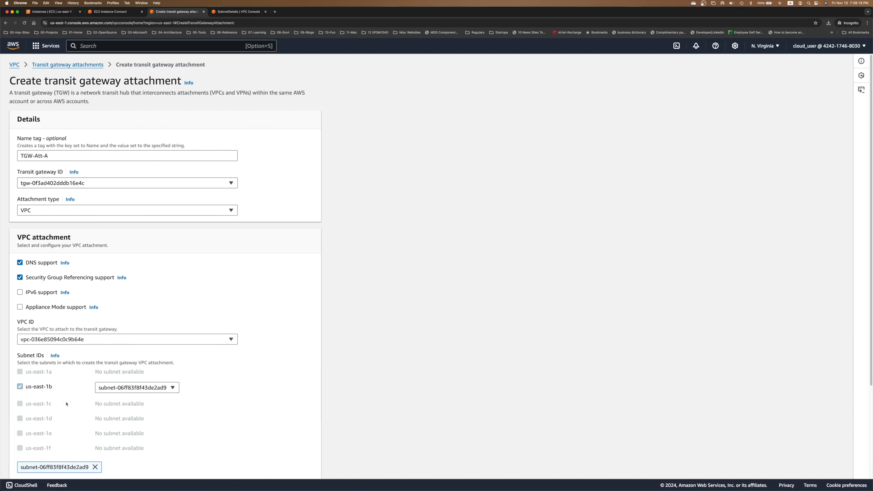
# Keep Private-Subnet-VPC-A as the us-east-1b subnet and create the TGW-Att-A attachment
pyautogui.scroll(-5, 66, 403)
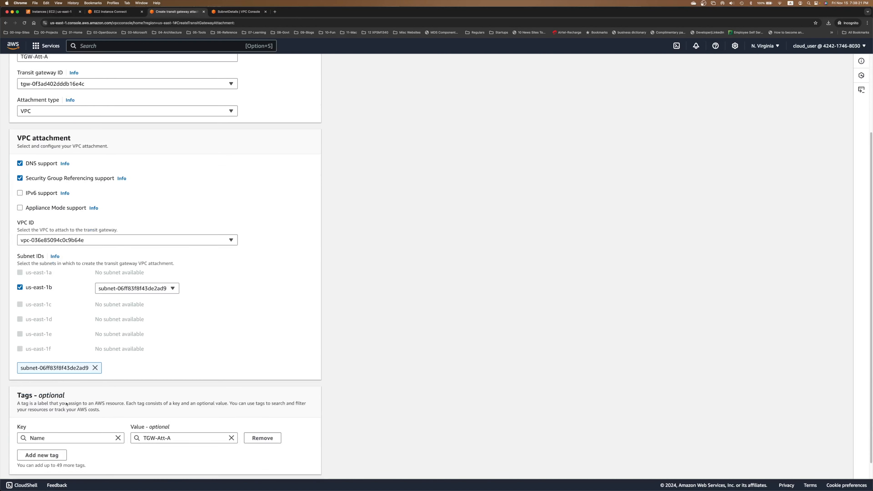
pyautogui.click(122, 290)
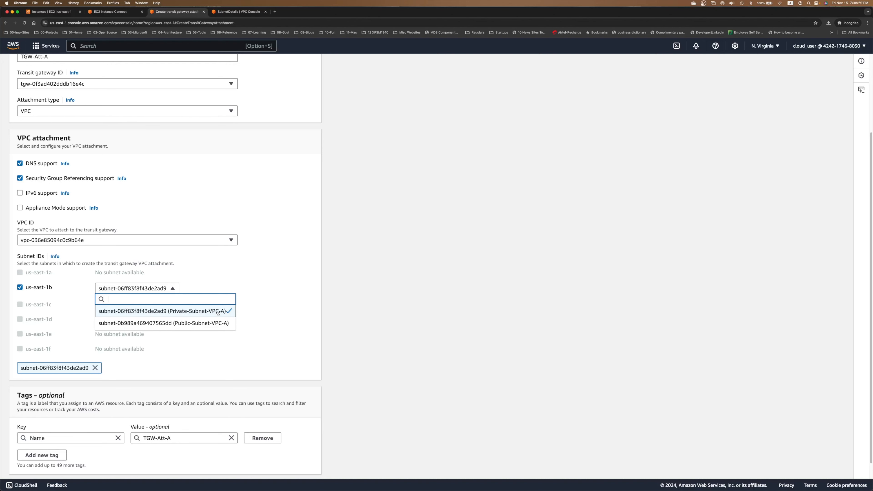
pyautogui.click(257, 312)
pyautogui.scroll(-1, 256, 312)
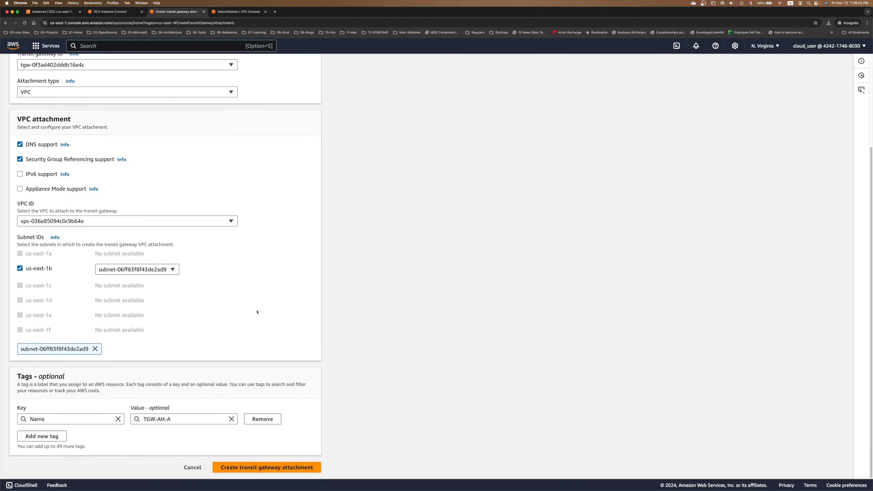
pyautogui.click(277, 467)
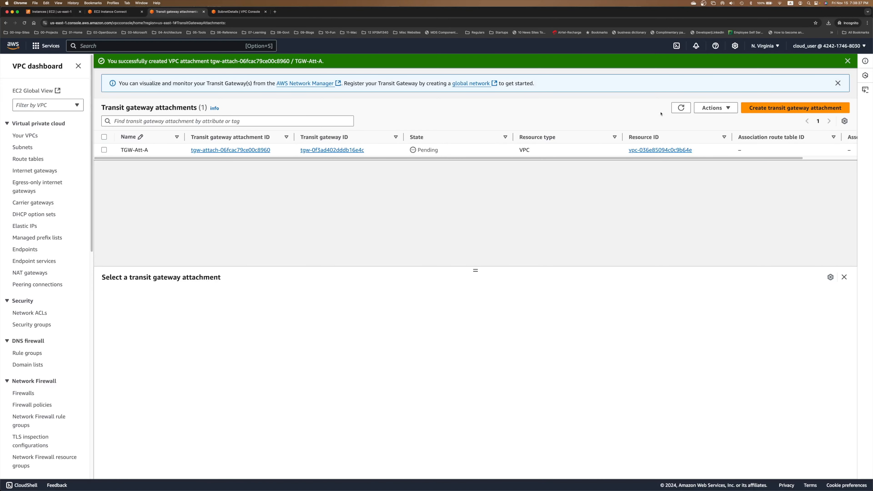
# Start a new transit gateway attachment named TGW-Att-B on transit gateway tgw-0f3ad402dddb16e4c with VPC as its attachment type
pyautogui.click(759, 110)
pyautogui.click(138, 155)
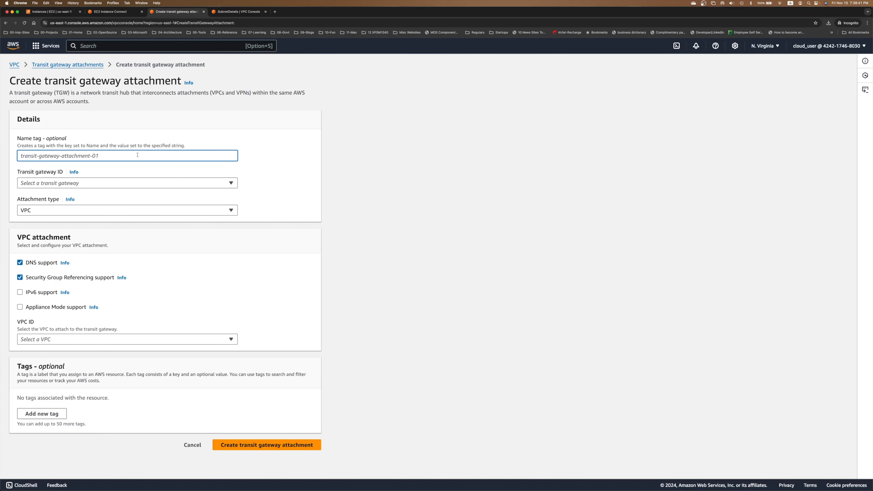
pyautogui.write('TGW')
pyautogui.press('BackSpace')
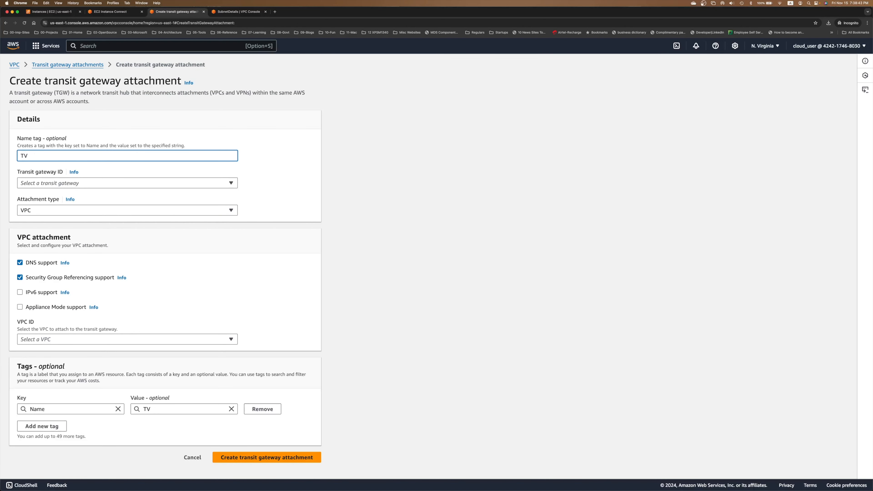
pyautogui.write('W')
pyautogui.write('-Att')
pyautogui.write('-VPC')
pyautogui.press('BackSpace')
pyautogui.press('BackSpace')
pyautogui.press('BackSpace')
pyautogui.write('B')
pyautogui.click(122, 182)
pyautogui.click(74, 206)
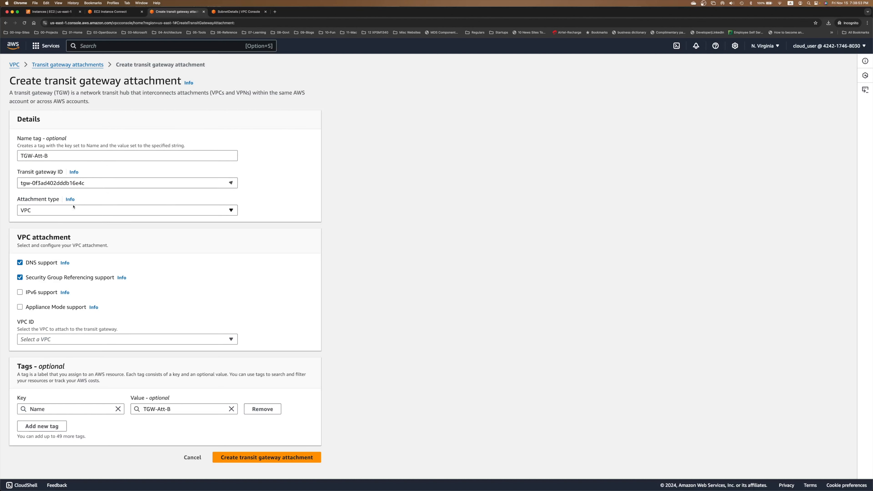
pyautogui.click(82, 212)
pyautogui.click(229, 209)
# Select VPC-B (10.1.0.0/16) with Private-Subnet-VPC-B in us-east-1a and create the TGW-Att-B attachment
pyautogui.click(169, 339)
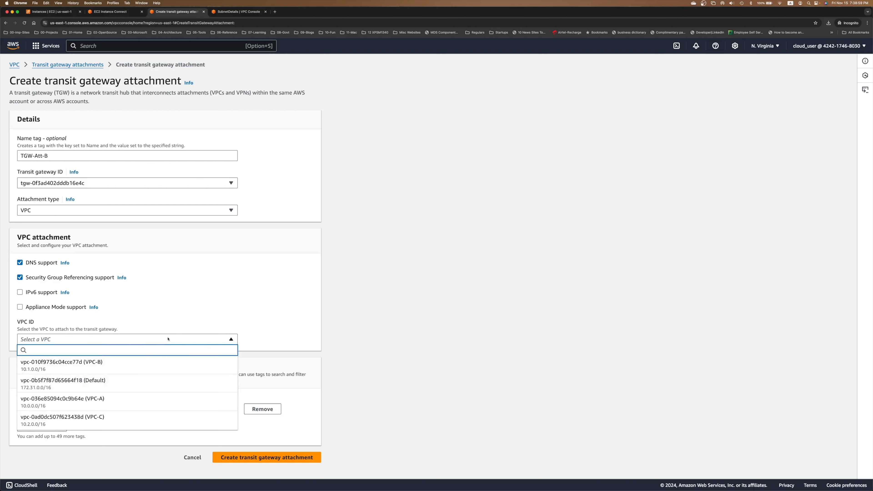
pyautogui.click(115, 365)
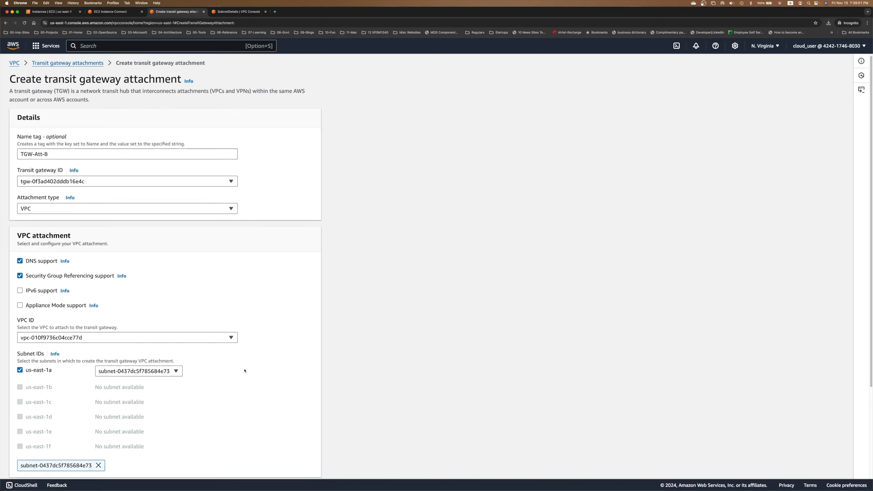
pyautogui.scroll(-5, 173, 306)
pyautogui.click(173, 257)
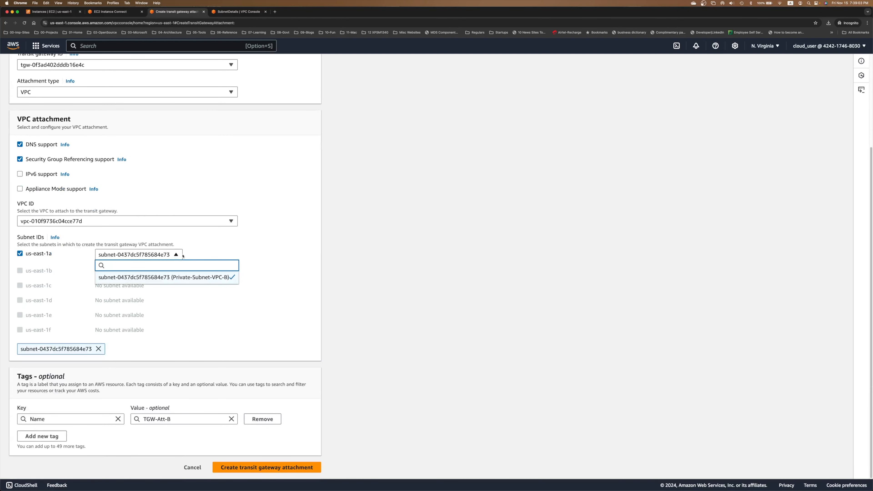
pyautogui.click(291, 293)
pyautogui.click(267, 467)
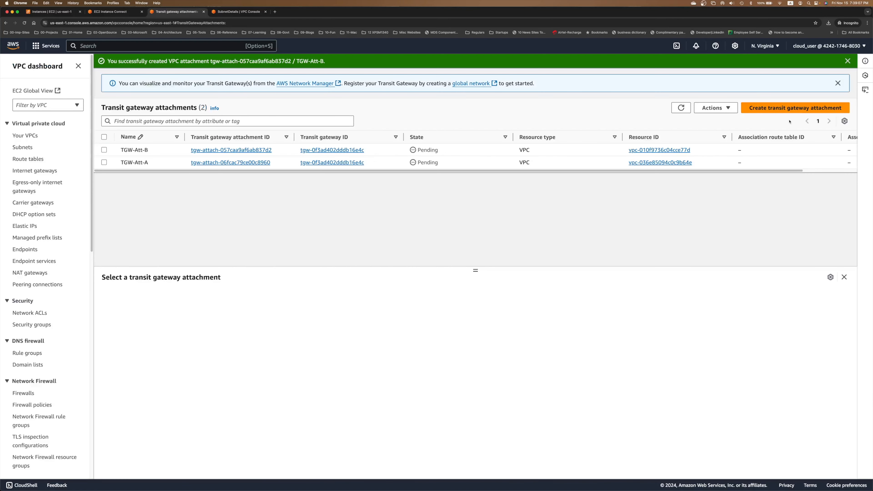
# Start another VPC-type transit gateway attachment named TGW-Att-C and assign it to transit gateway tgw-0f3ad402dddb16e4c
pyautogui.click(786, 110)
pyautogui.click(191, 157)
pyautogui.write('TGW')
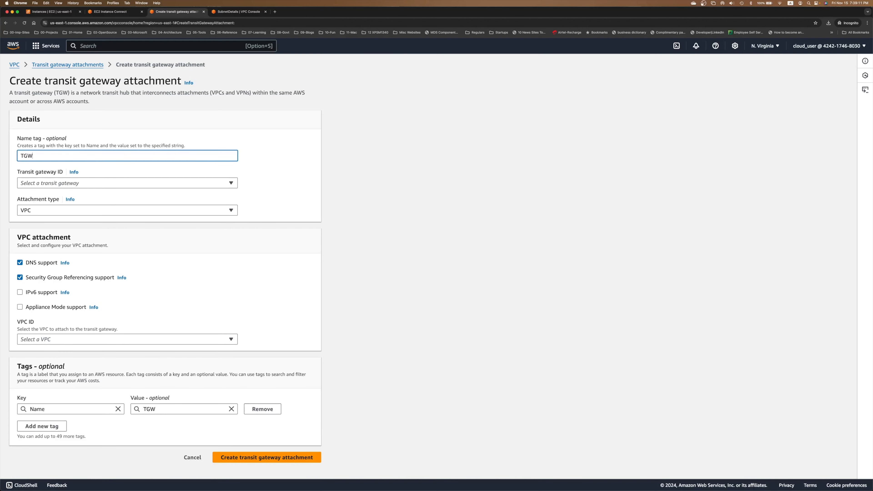
pyautogui.write('-Att-C')
pyautogui.click(154, 184)
pyautogui.click(129, 208)
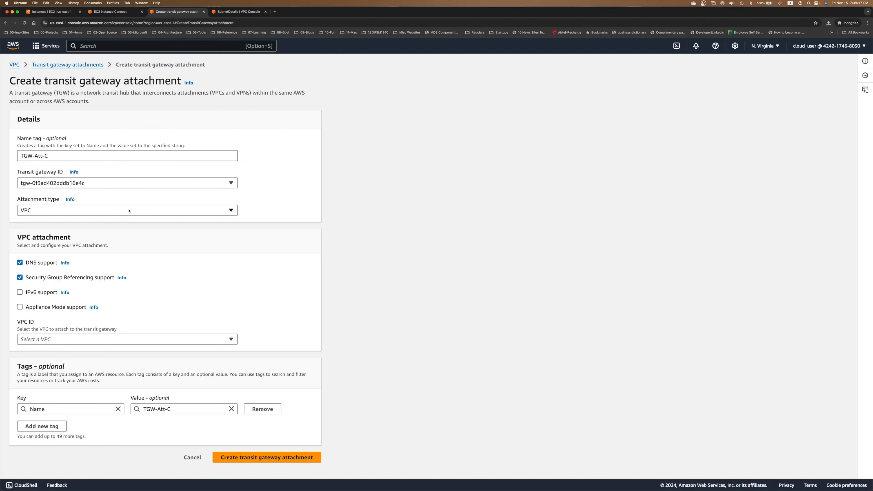
# Select VPC-C (10.2.0.0/16) with Private-Subnet-VPC-C in us-east-1d and create the TGW-Att-C attachment
pyautogui.click(113, 341)
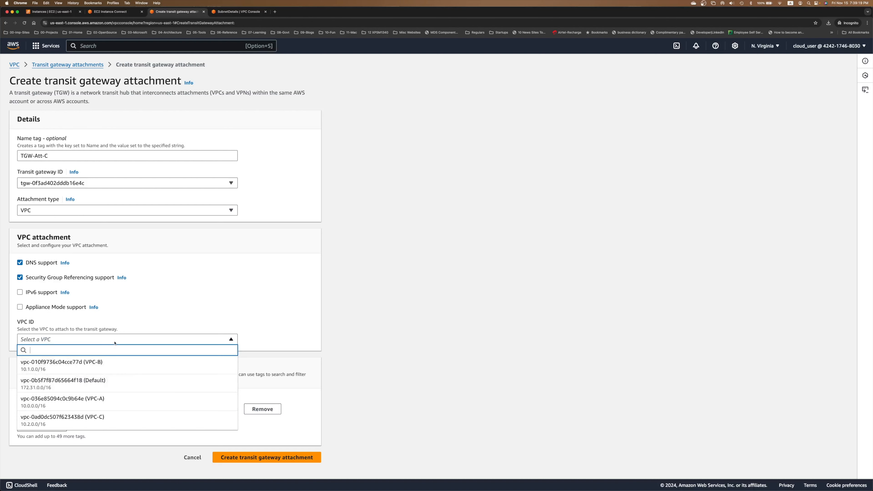
pyautogui.click(91, 417)
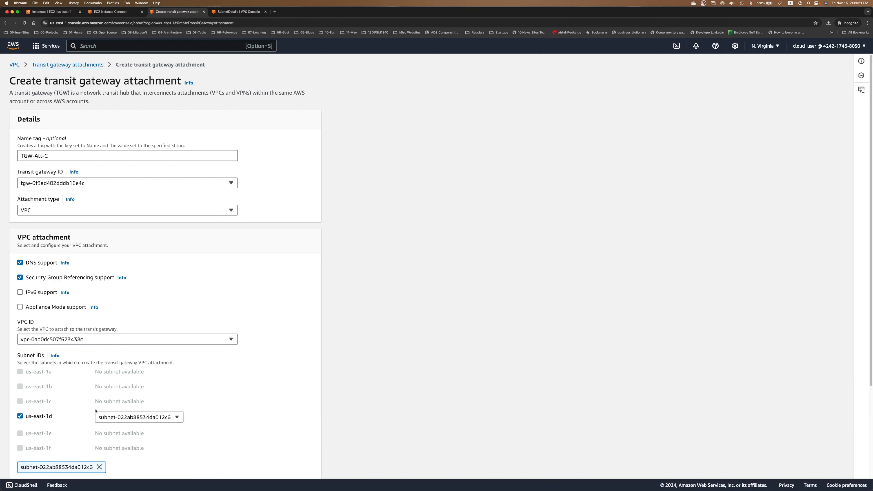
pyautogui.scroll(-3, 188, 403)
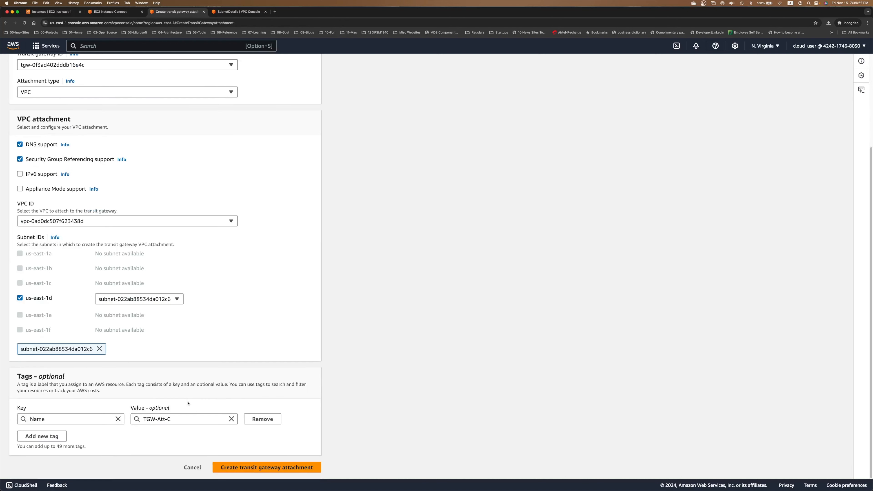
pyautogui.click(160, 299)
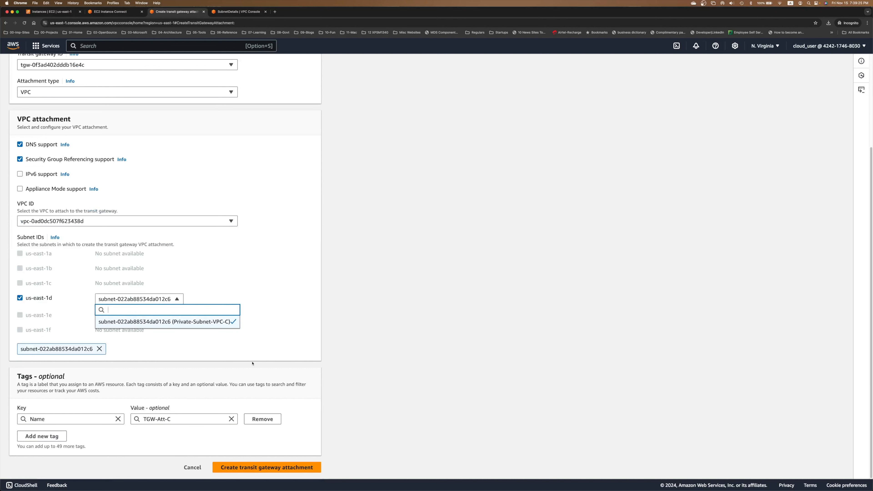
pyautogui.click(255, 353)
pyautogui.click(262, 463)
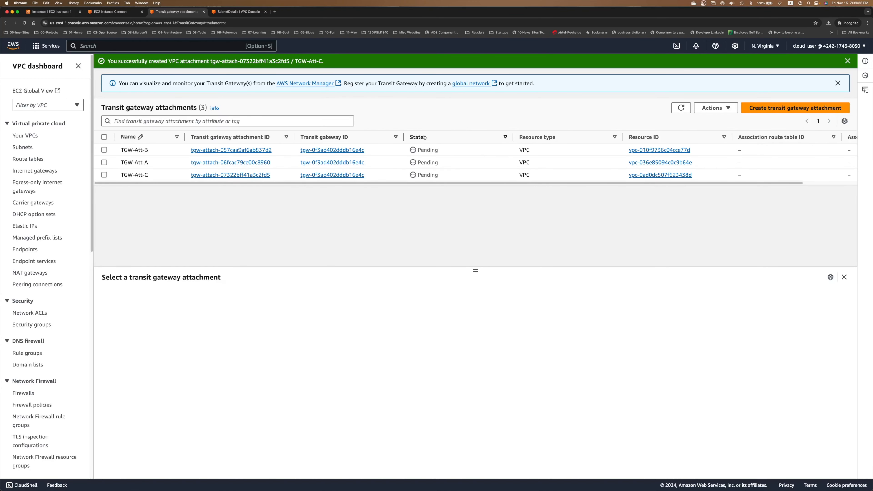
# Refresh the transit gateway attachments list to check the state of the three VPC attachments
pyautogui.click(675, 111)
pyautogui.click(675, 112)
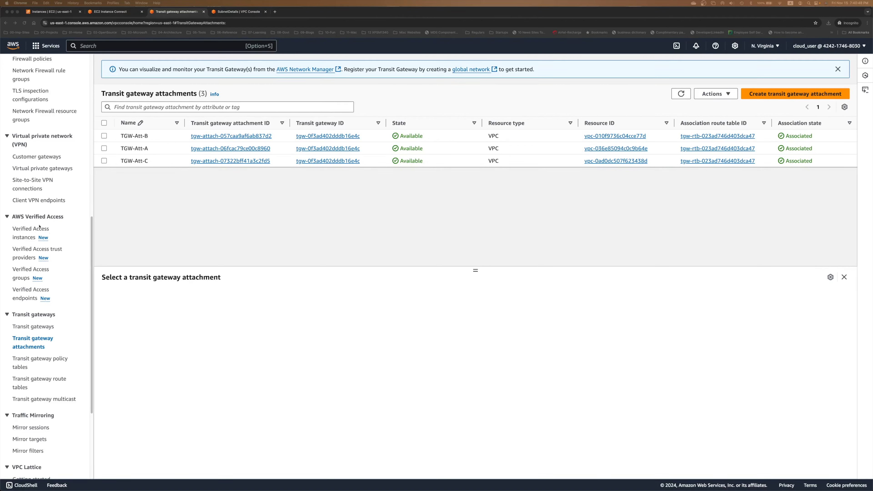
pyautogui.scroll(9, 39, 227)
pyautogui.scroll(2, 41, 227)
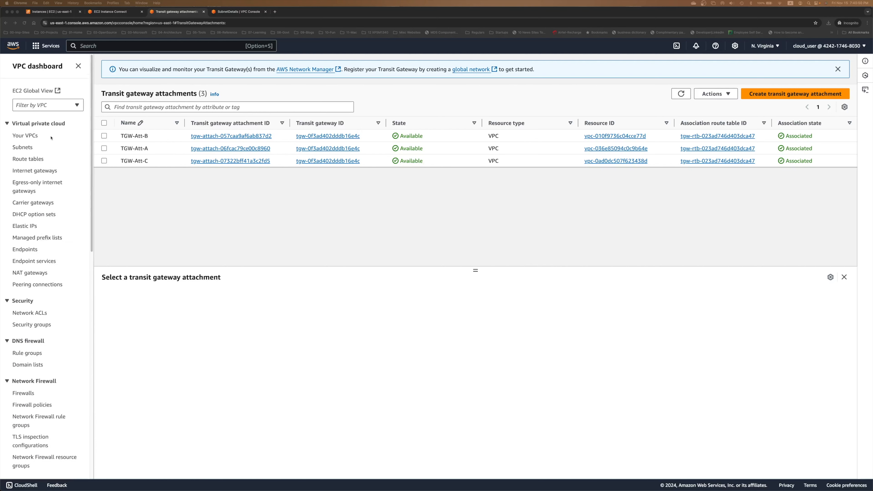
pyautogui.scroll(-11, 41, 96)
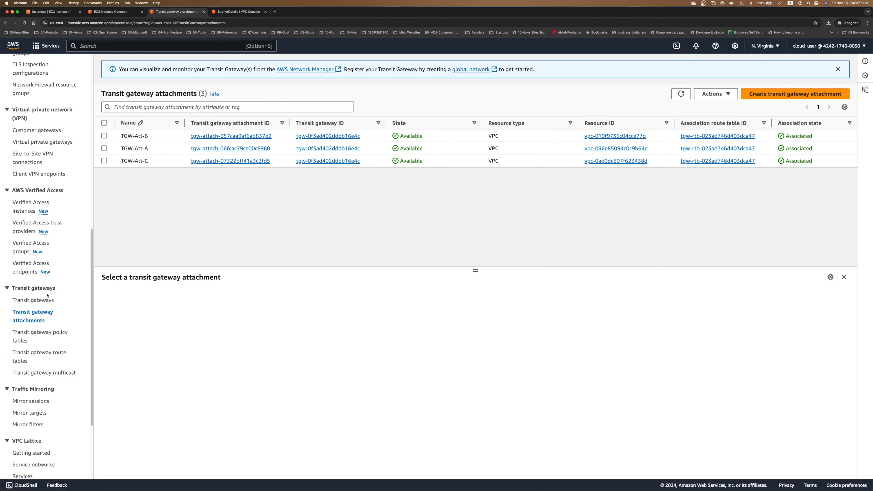
# Open transit gateway route table tgw-rtb-023ad746d403dca47 and check its default association and default propagation settings
pyautogui.click(41, 301)
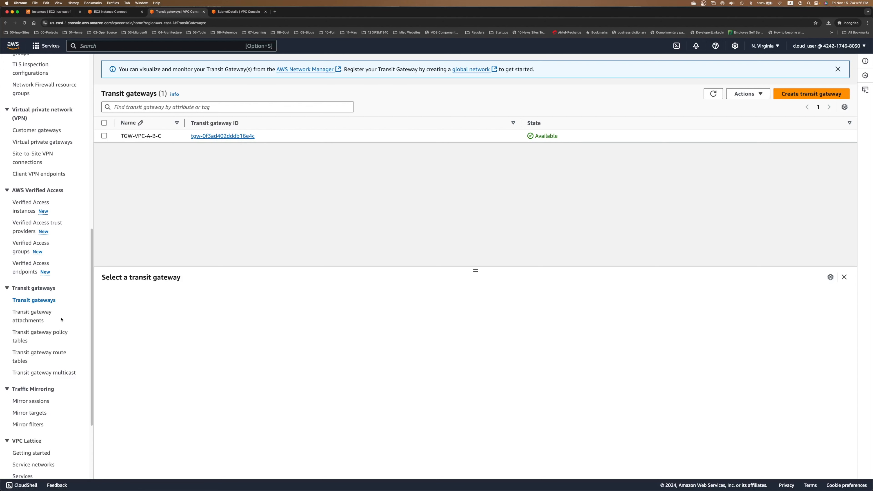
pyautogui.click(19, 354)
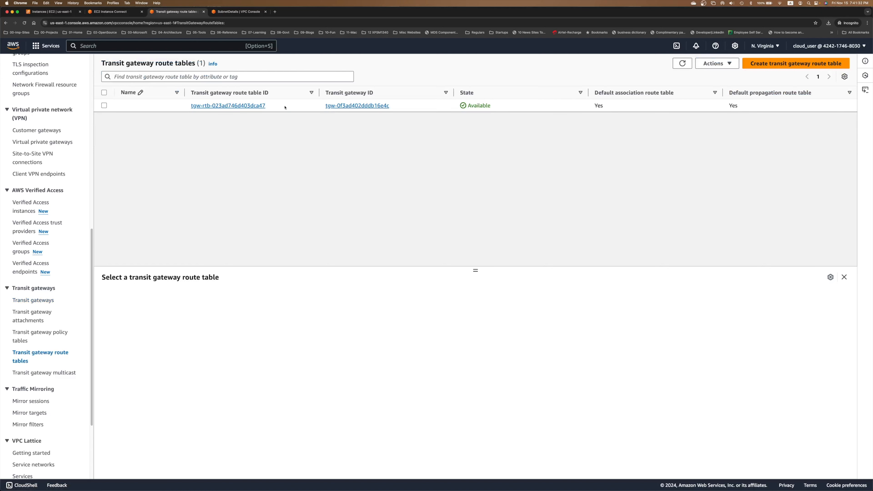
pyautogui.click(254, 106)
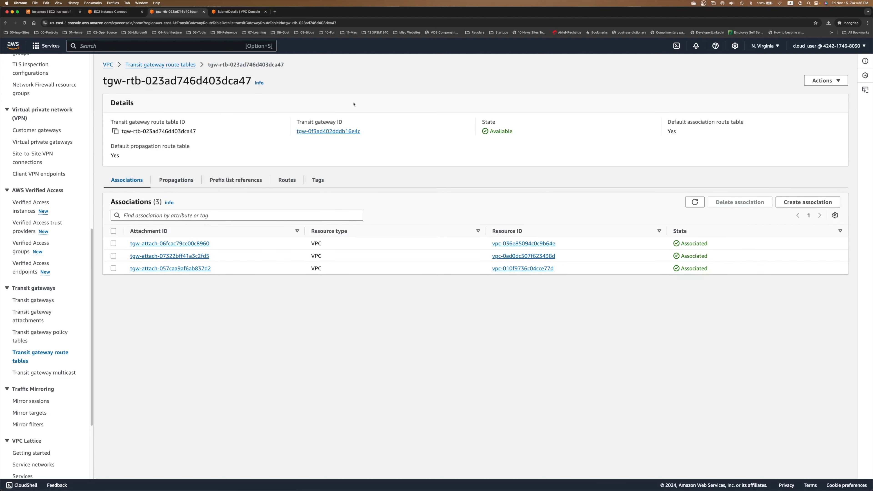
pyautogui.moveTo(678, 133); pyautogui.dragTo(660, 133)
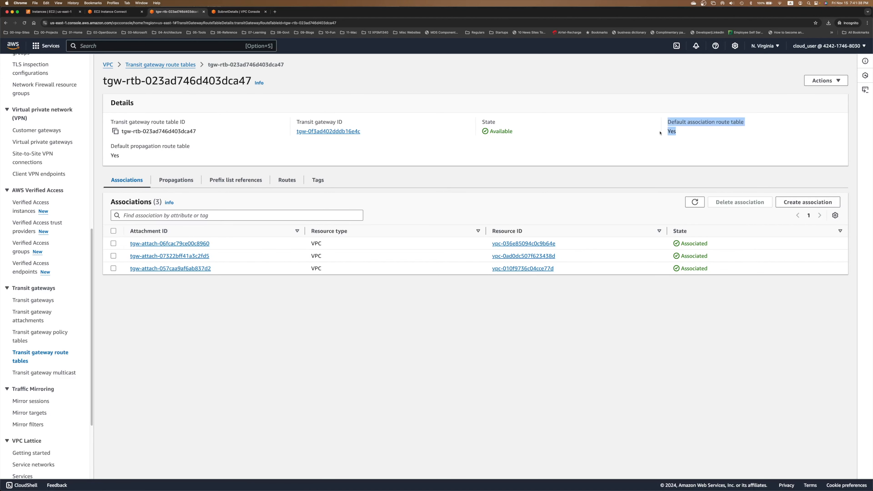
pyautogui.moveTo(122, 161); pyautogui.dragTo(112, 147)
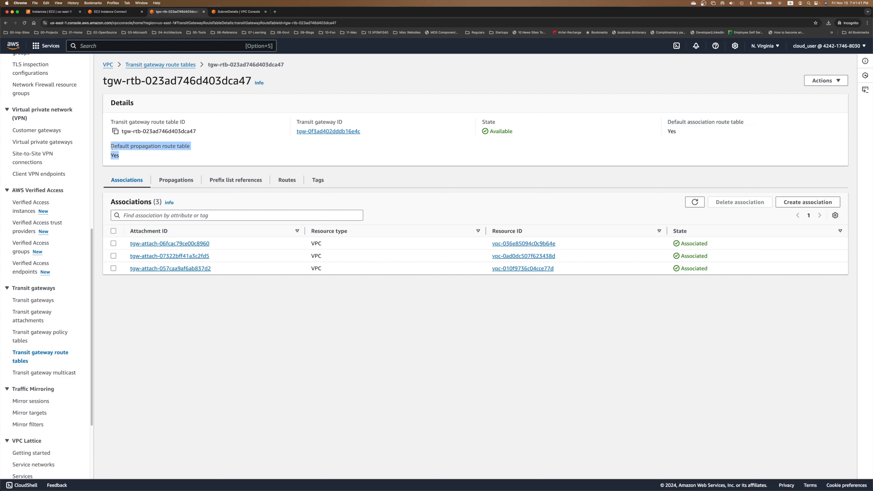
pyautogui.click(160, 157)
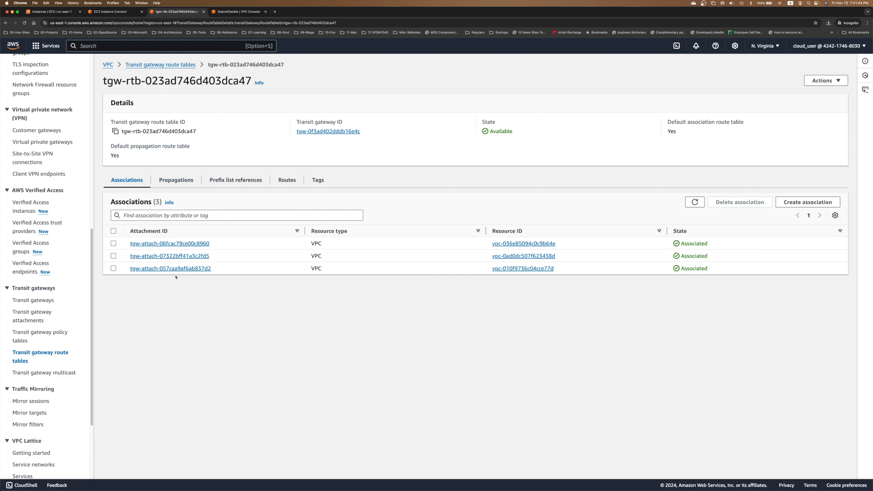
# Examine the route table's propagations and the type of its routes to the three VPC CIDRs
pyautogui.click(169, 178)
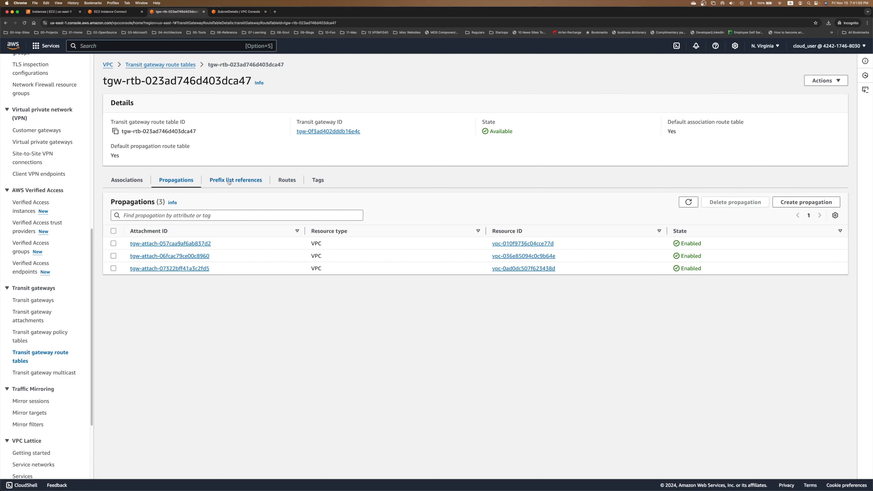
pyautogui.click(280, 181)
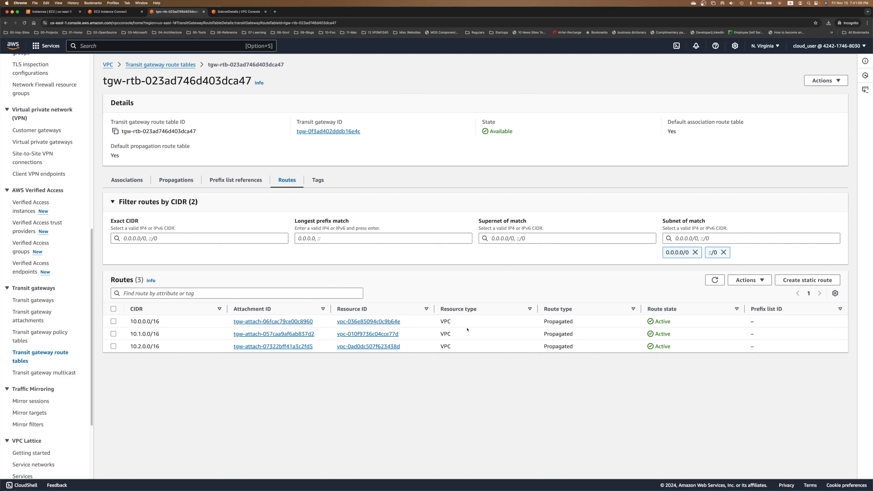
pyautogui.moveTo(547, 322); pyautogui.dragTo(574, 348)
pyautogui.click(575, 372)
# Repeat the ping to 10.1.0.48 in the EC2 Instance Connect session, stop it, and bring up the draw.io architecture diagram
pyautogui.click(113, 13)
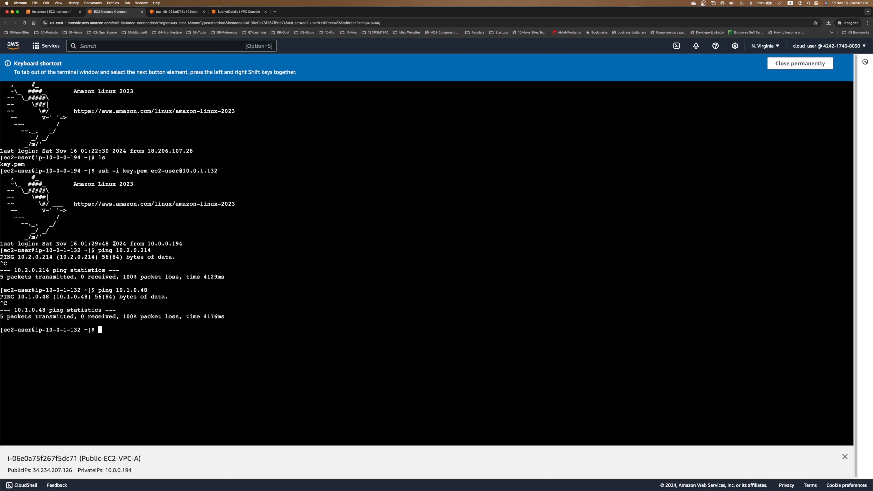
pyautogui.press('Up')
pyautogui.press('Return')
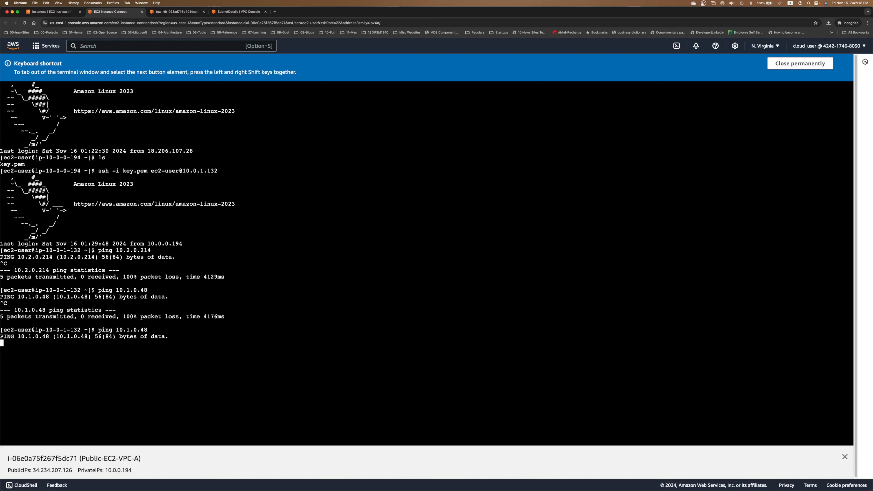
pyautogui.hotkey('ctrl', 'c')
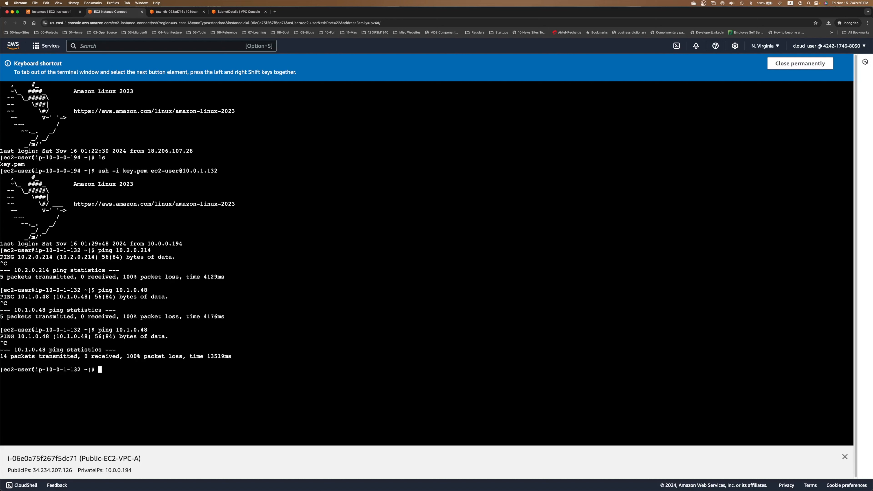
pyautogui.moveTo(872, 11)
pyautogui.mouseDown()
pyautogui.moveTo(693, 12)
pyautogui.moveTo(451, 48)
pyautogui.moveTo(409, 66)
pyautogui.mouseUp()
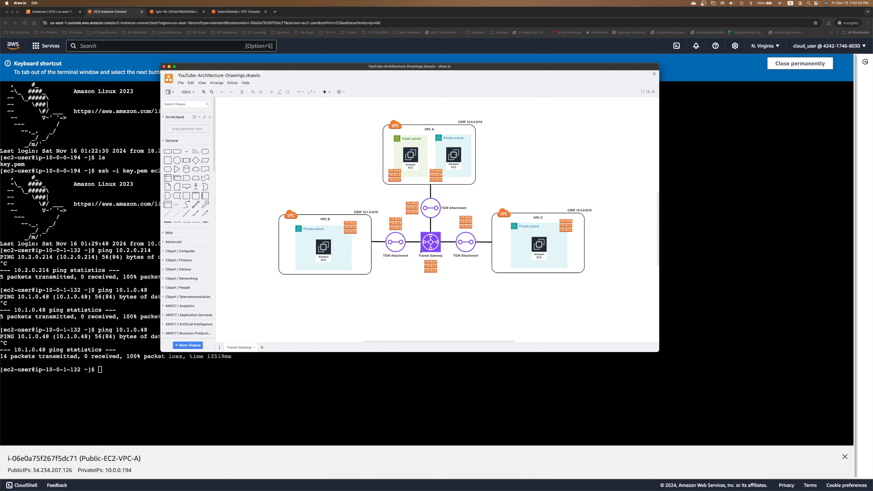
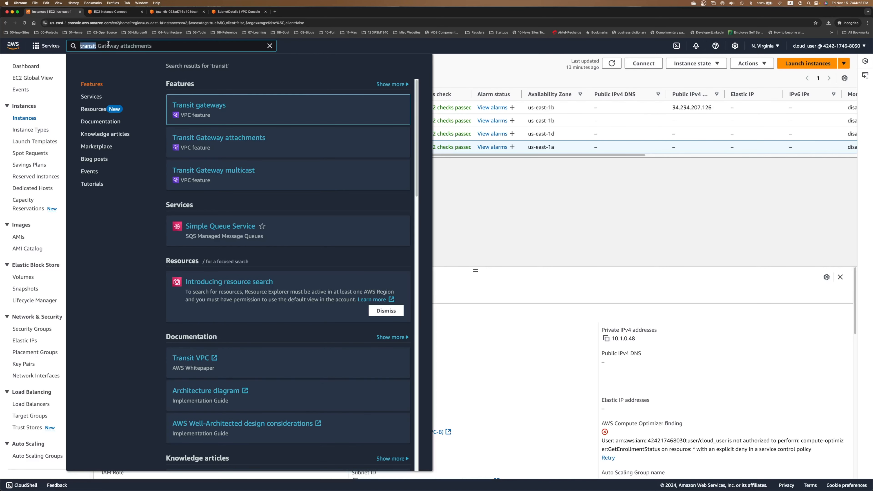
# Search for VPC, open the VPC console in a new tab, and select VPC-B in the VPC list
pyautogui.write('vpc')
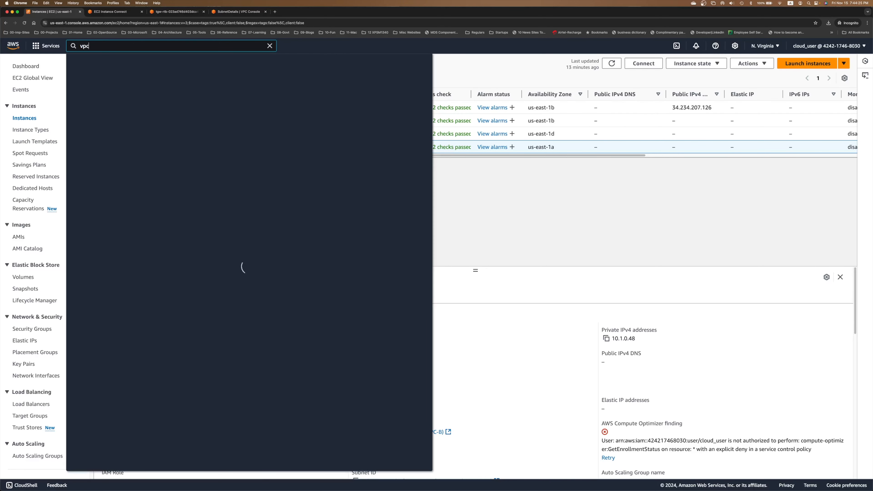
pyautogui.keyDown('super'); pyautogui.click(193, 106); pyautogui.keyUp('super')
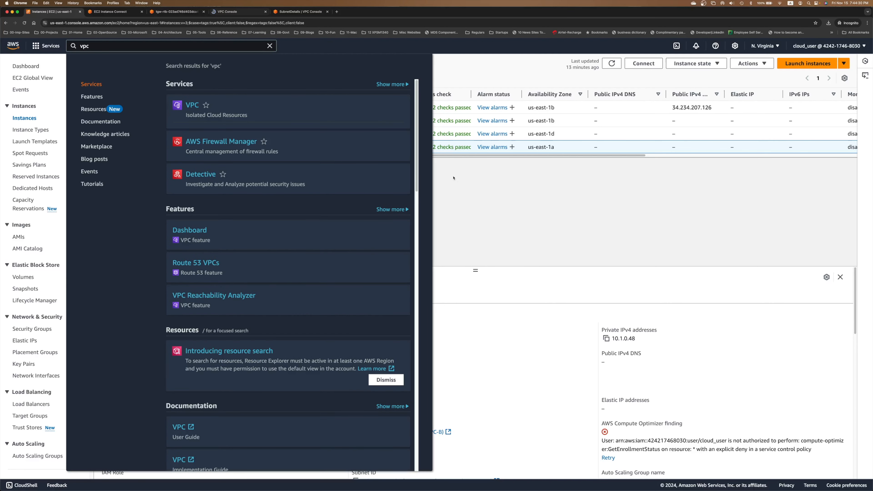
pyautogui.click(232, 11)
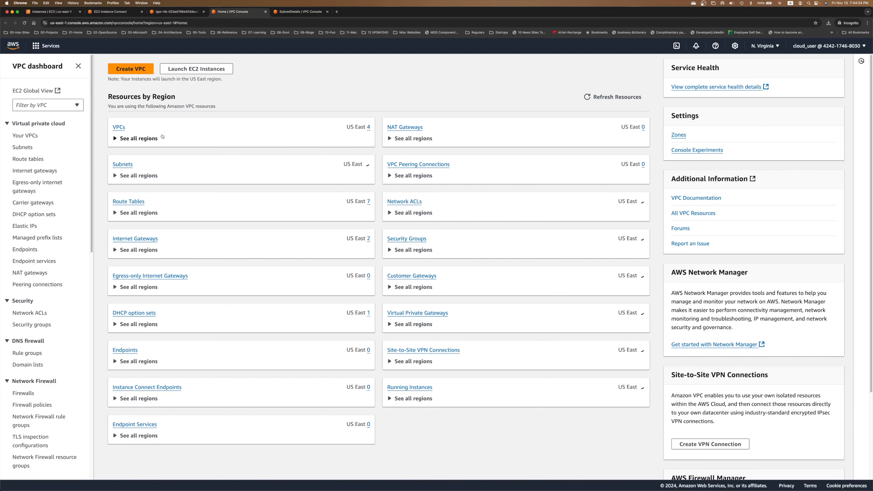
pyautogui.click(119, 127)
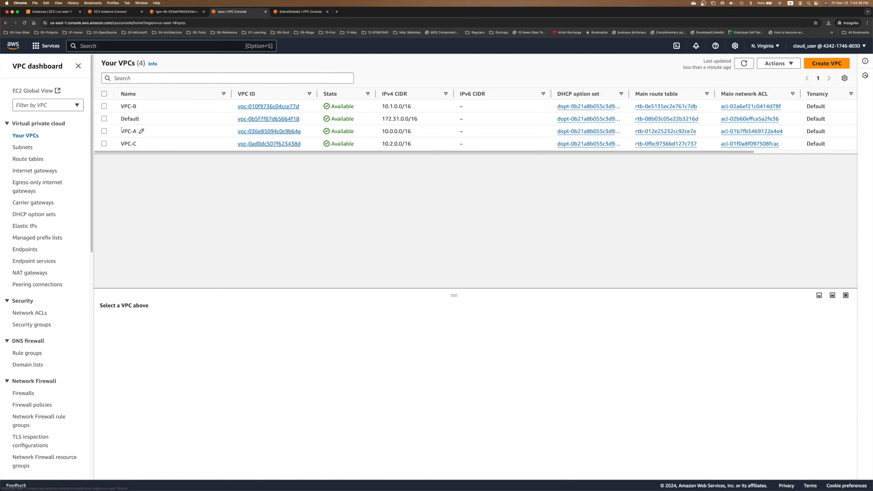
pyautogui.click(211, 108)
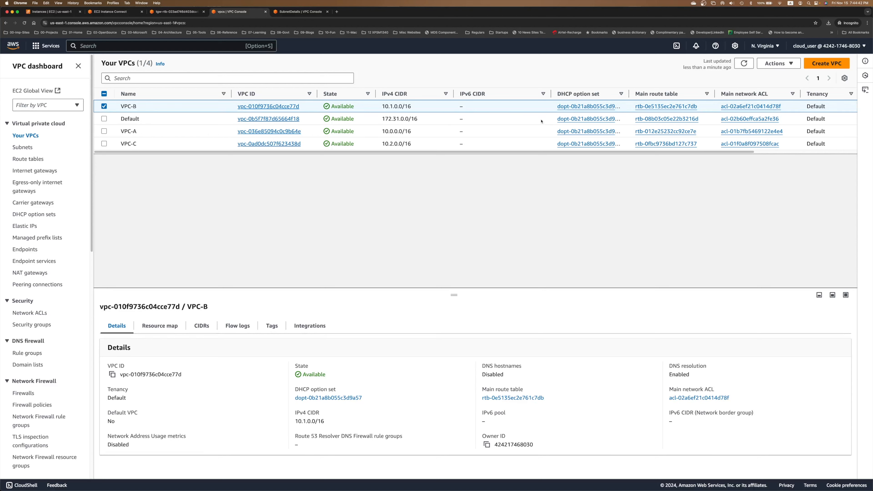
# Open the routes of route table Private-RT-VPC-A for editing
pyautogui.click(27, 159)
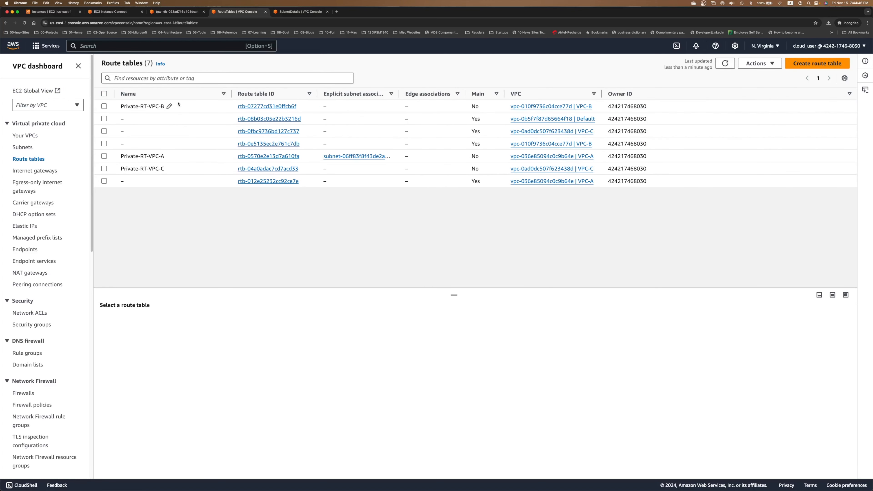
pyautogui.click(200, 159)
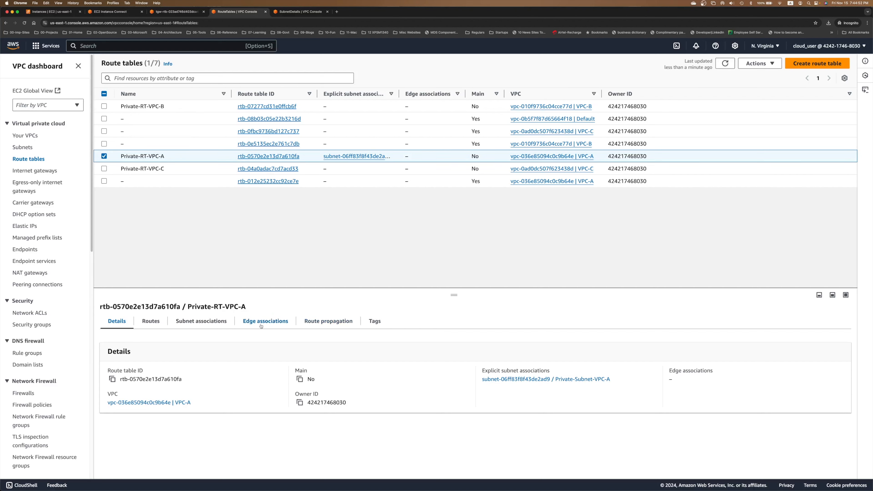
pyautogui.click(146, 325)
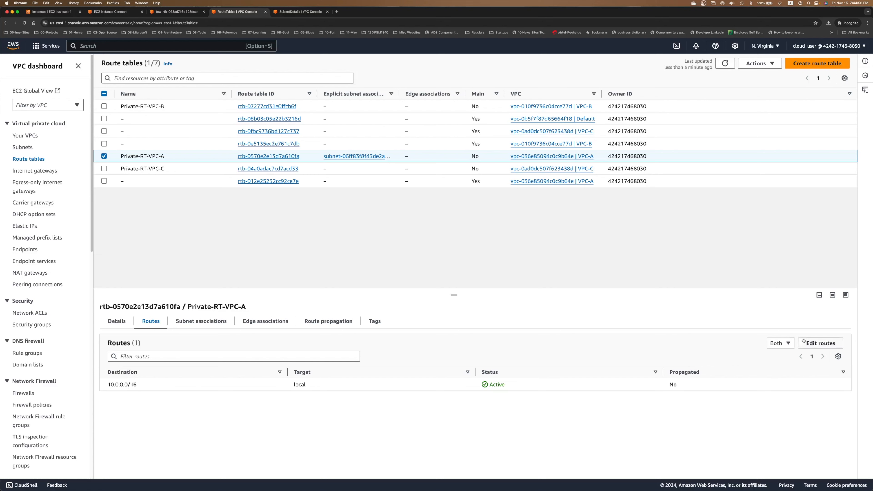
pyautogui.click(816, 343)
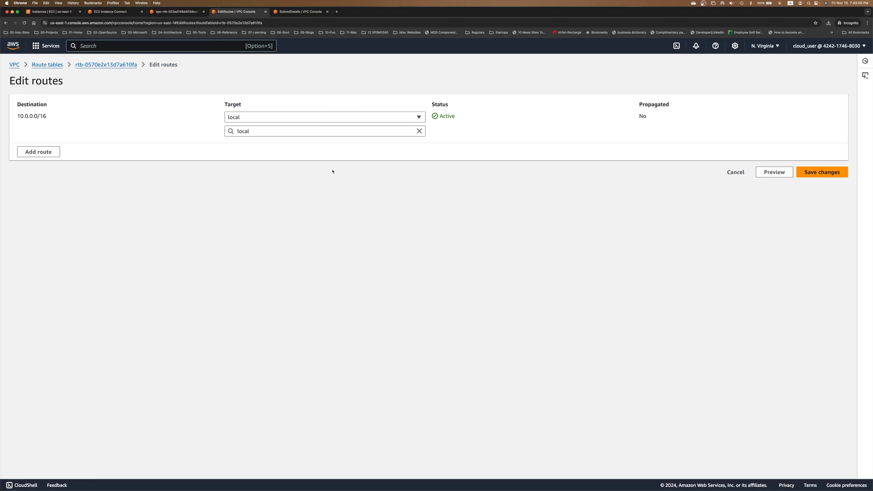
# Add a route with destination 10.0.0.0/8 and Transit Gateway tgw-0f3ad402dddb16e4c as its target
pyautogui.click(53, 152)
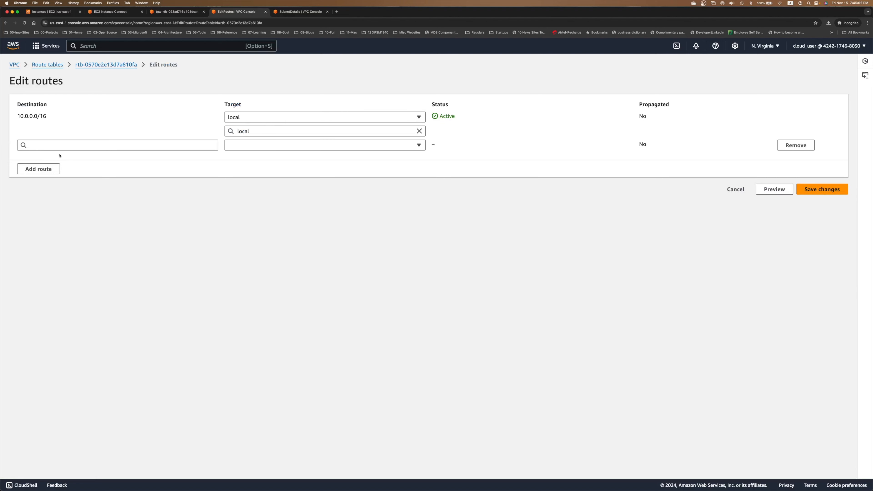
pyautogui.click(63, 146)
pyautogui.write('10.0.0')
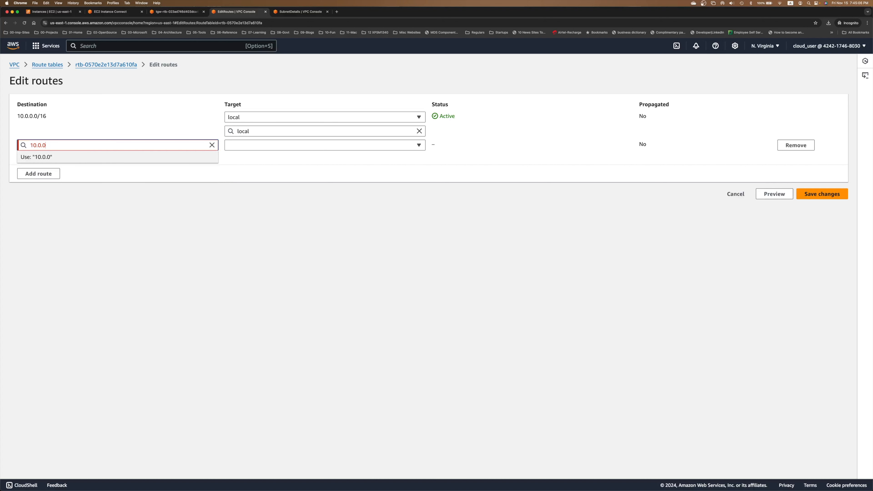
pyautogui.write('.0/8')
pyautogui.press('Tab')
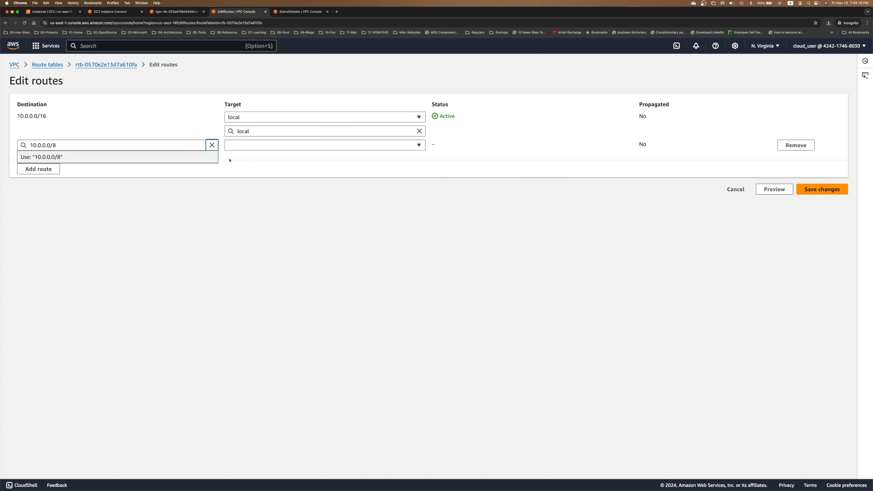
pyautogui.click(253, 146)
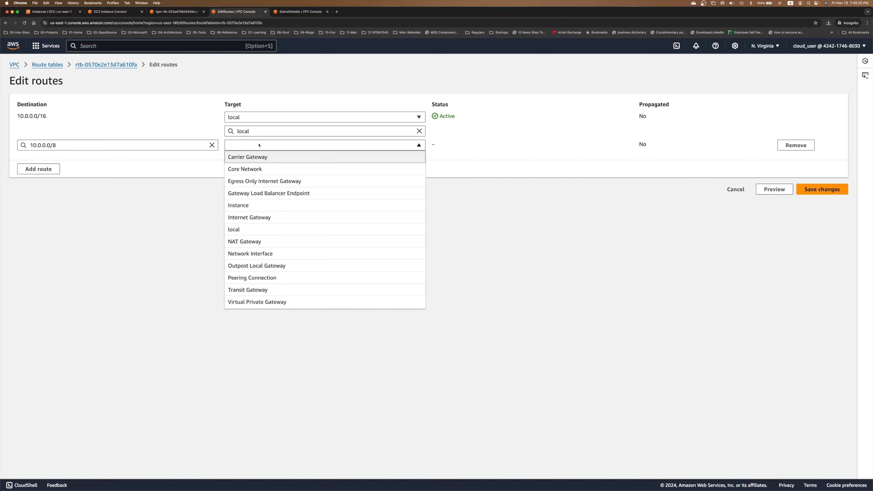
pyautogui.press('t')
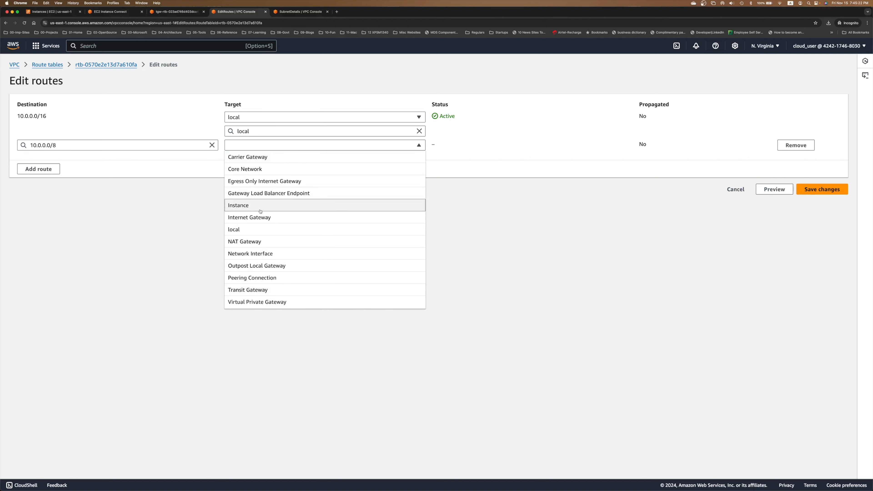
pyautogui.click(272, 290)
pyautogui.click(272, 159)
pyautogui.click(269, 183)
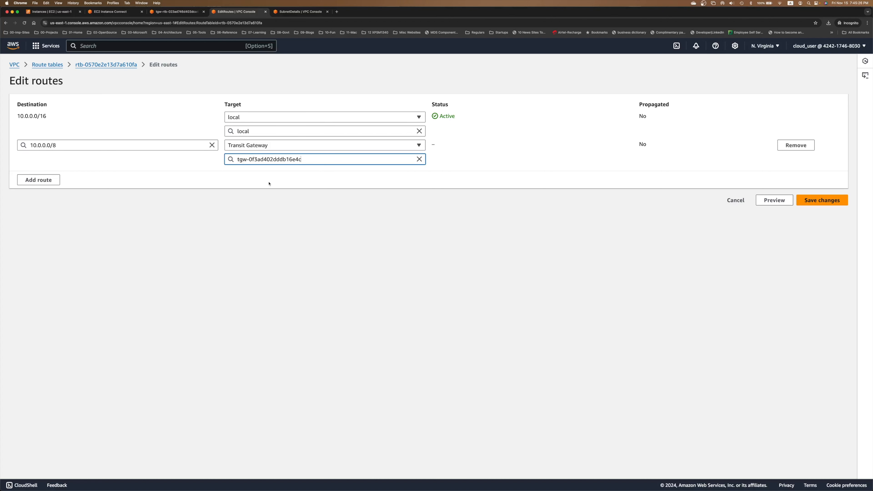
pyautogui.click(534, 177)
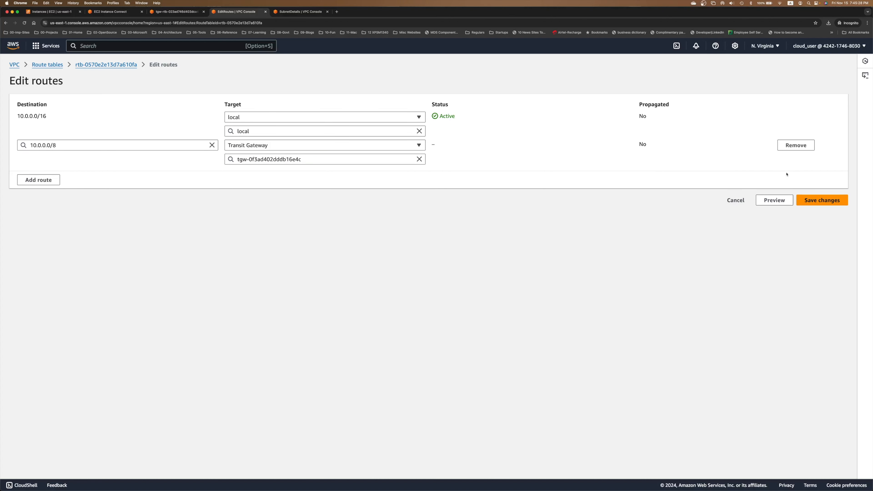
# Copy the new route's destination CIDR 10.0.0.0/8 and save the route changes for Private-RT-VPC-A
pyautogui.tripleClick(129, 144)
pyautogui.press('super+c')
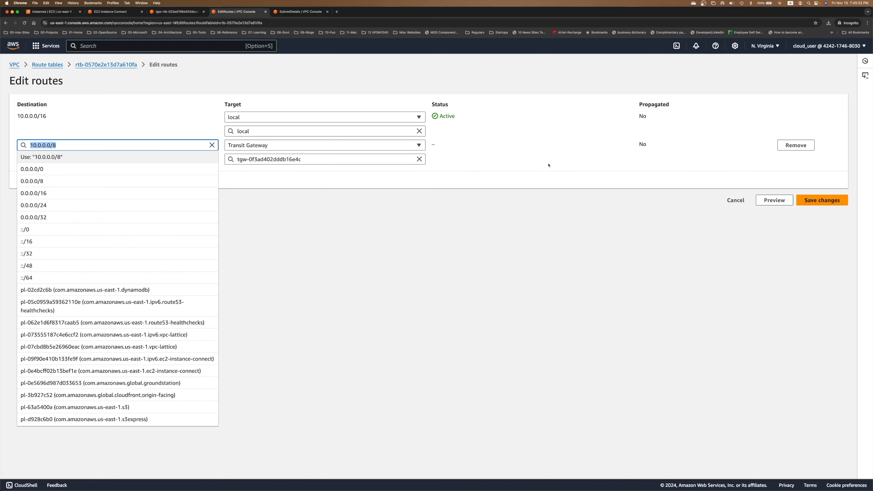
pyautogui.click(785, 174)
pyautogui.click(822, 200)
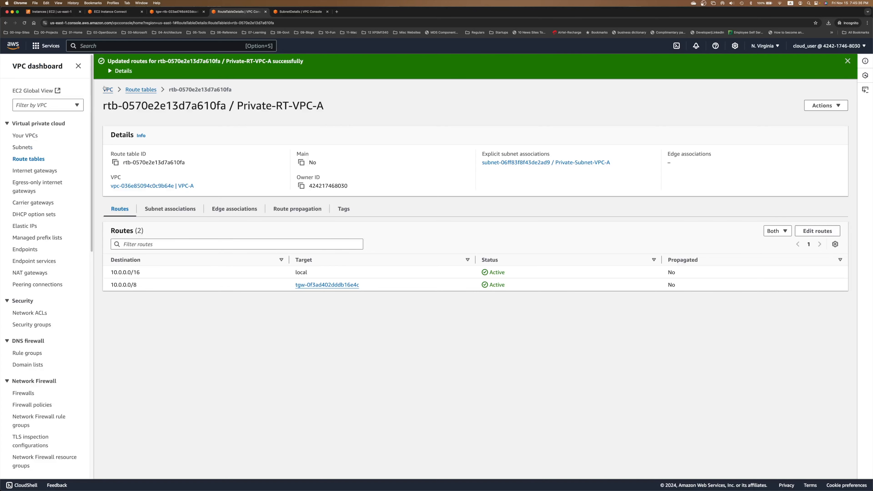
# Return to the route tables list and open the routes of Private-RT-VPC-B for editing
pyautogui.click(127, 90)
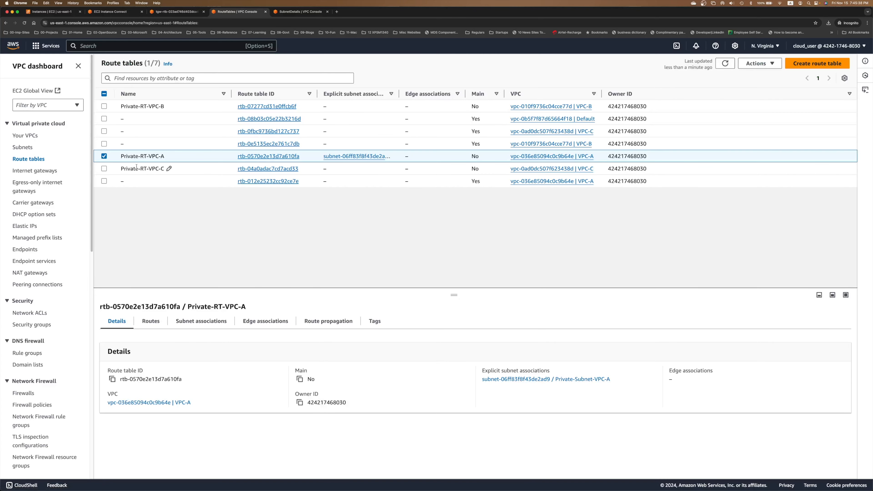
pyautogui.click(180, 105)
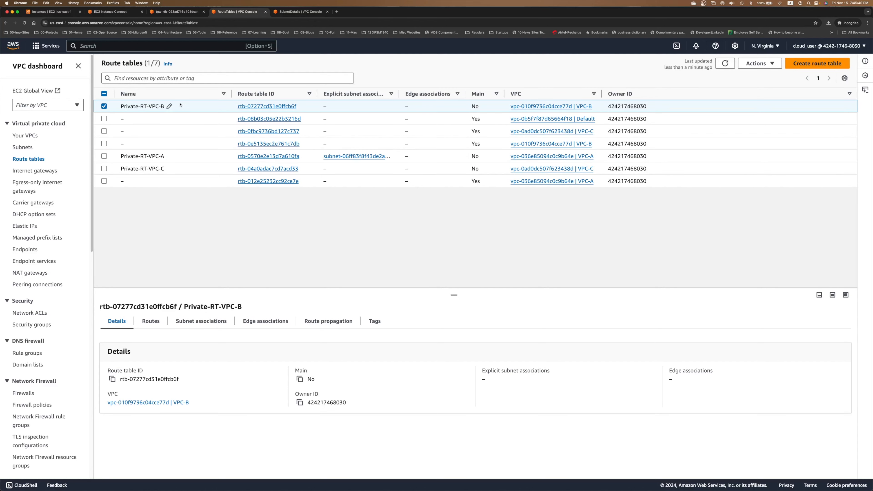
pyautogui.click(144, 318)
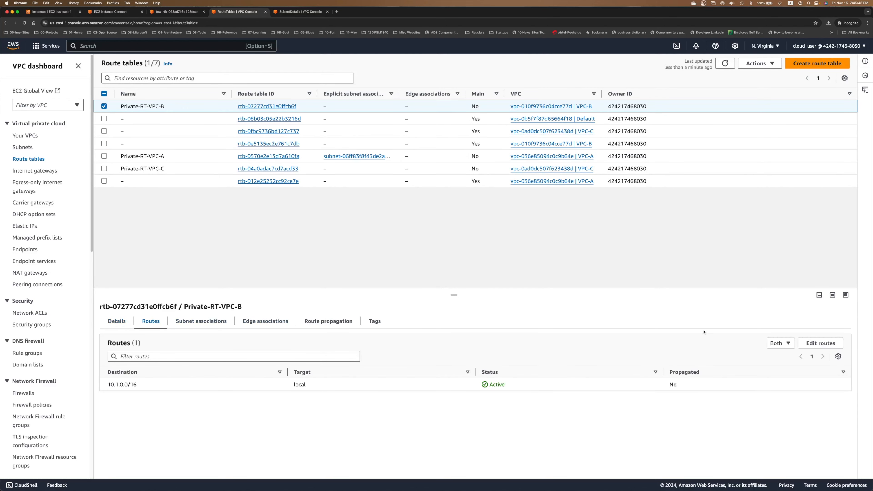
pyautogui.click(813, 344)
# Add a route to 10.0.0.0/8 through Transit Gateway tgw-0f3ad402dddb16e4c in Private-RT-VPC-B and save it
pyautogui.click(43, 155)
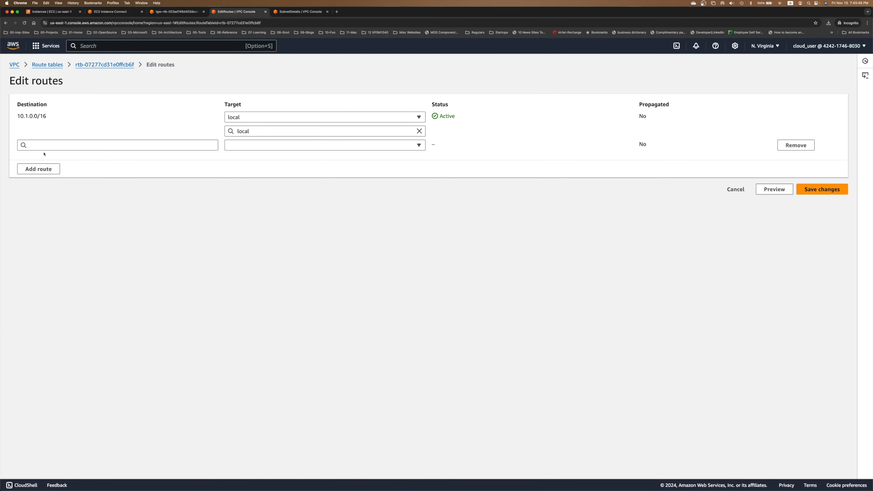
pyautogui.click(60, 146)
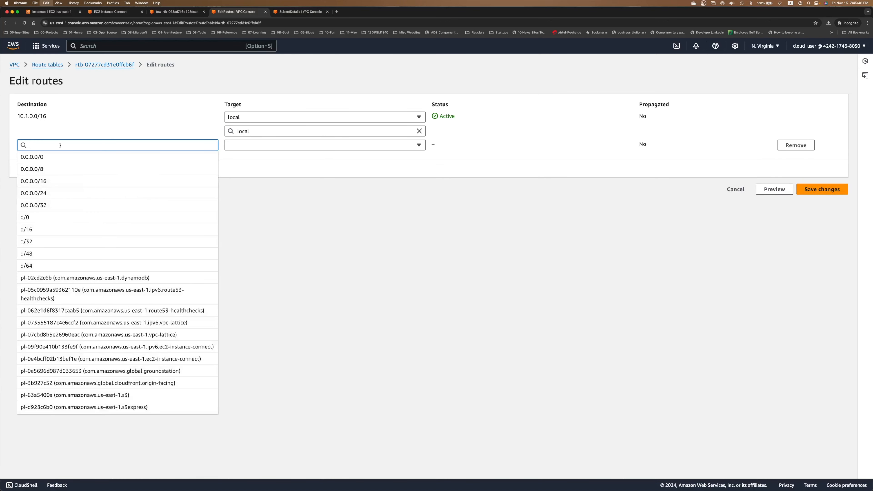
pyautogui.press('super+v')
pyautogui.click(260, 148)
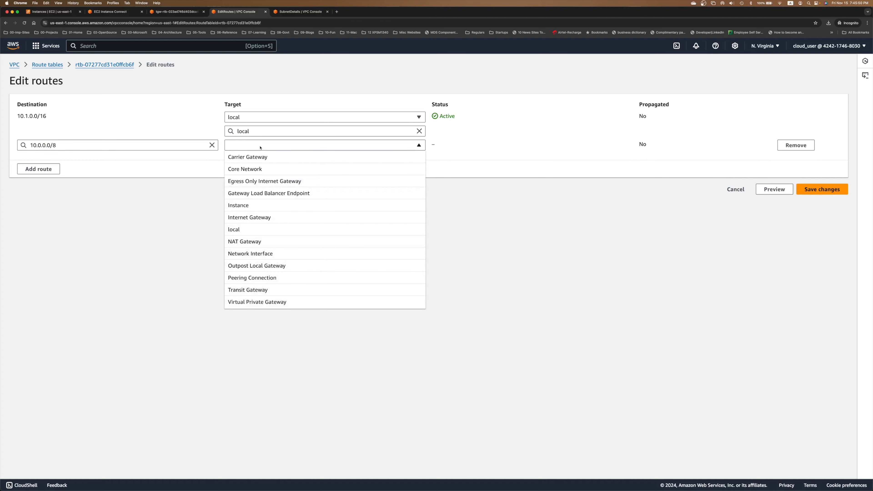
pyautogui.press('t')
pyautogui.press('Return')
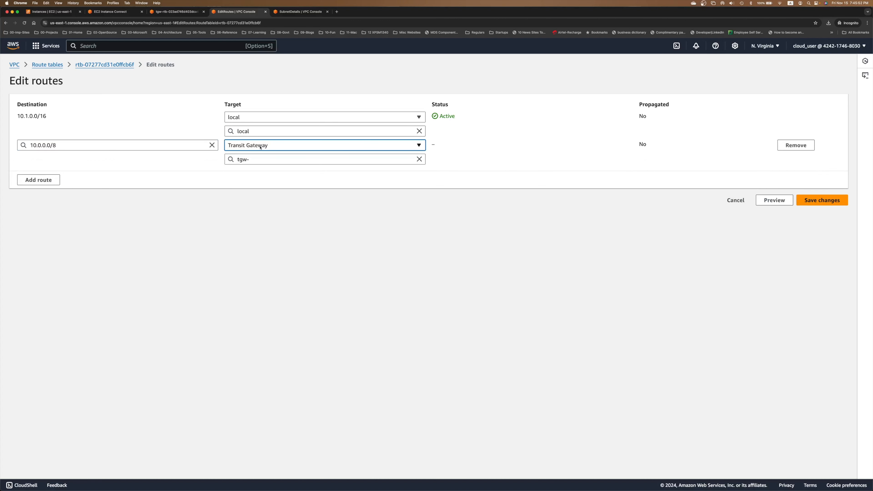
pyautogui.click(261, 159)
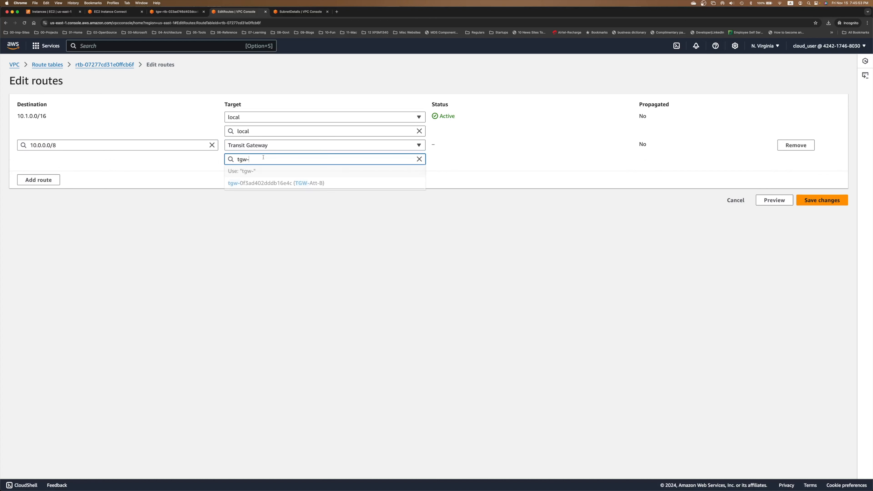
pyautogui.click(261, 184)
pyautogui.click(819, 200)
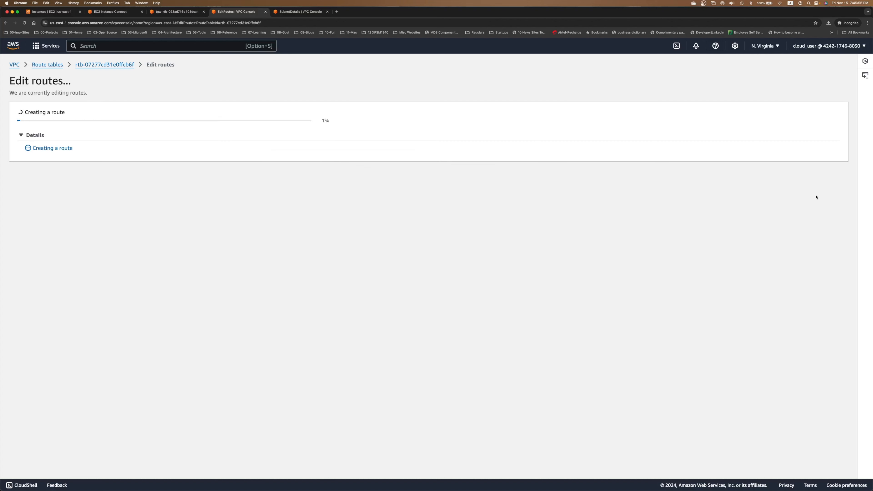
# Return to the route tables list and open the routes of Private-RT-VPC-C for editing
pyautogui.click(139, 90)
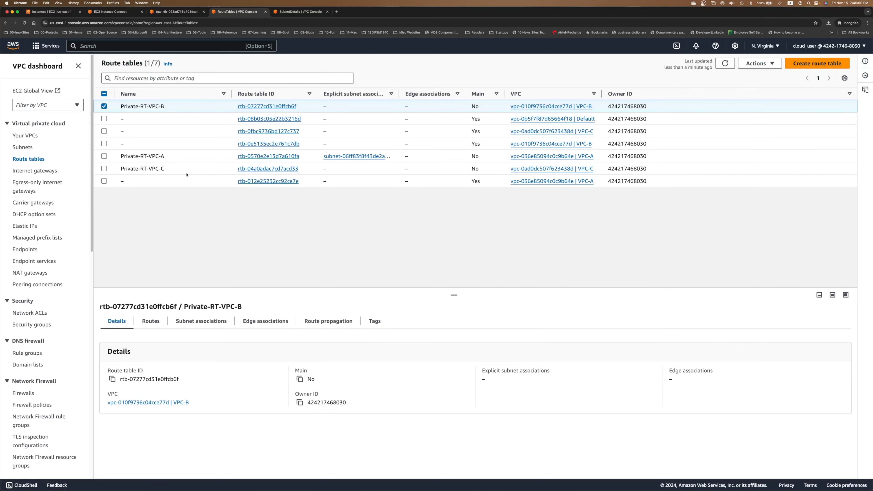
pyautogui.click(182, 169)
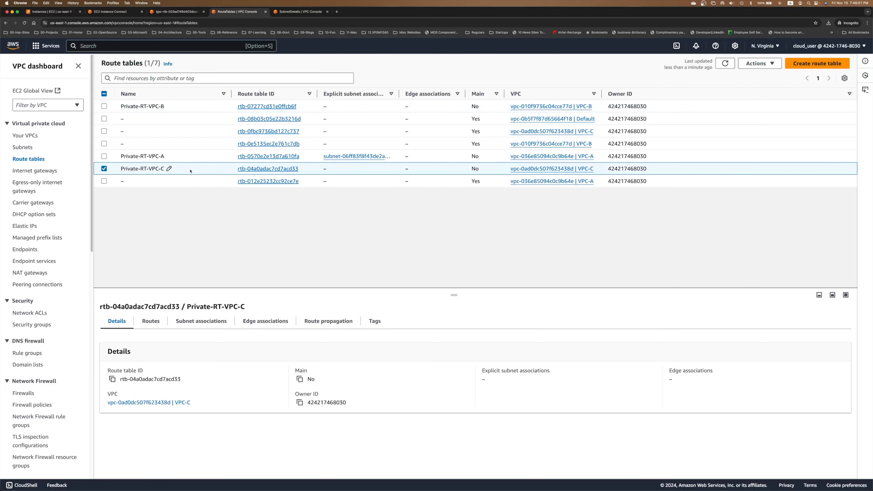
pyautogui.click(151, 322)
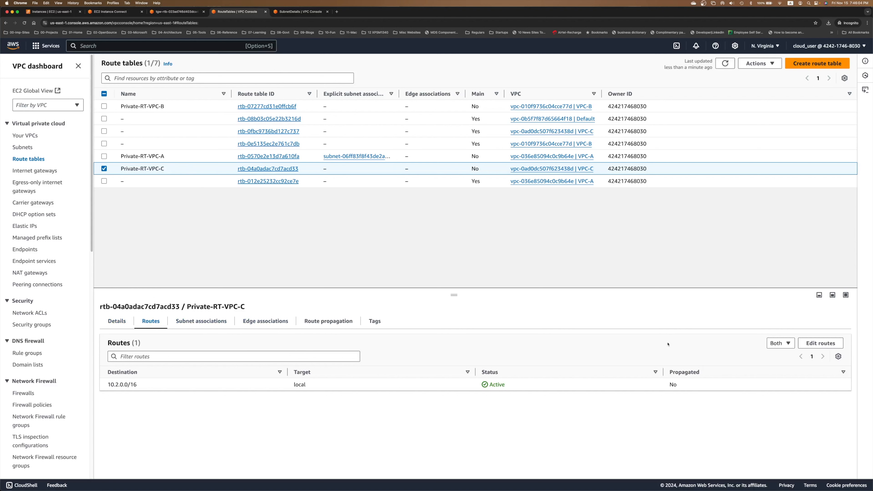
pyautogui.click(820, 343)
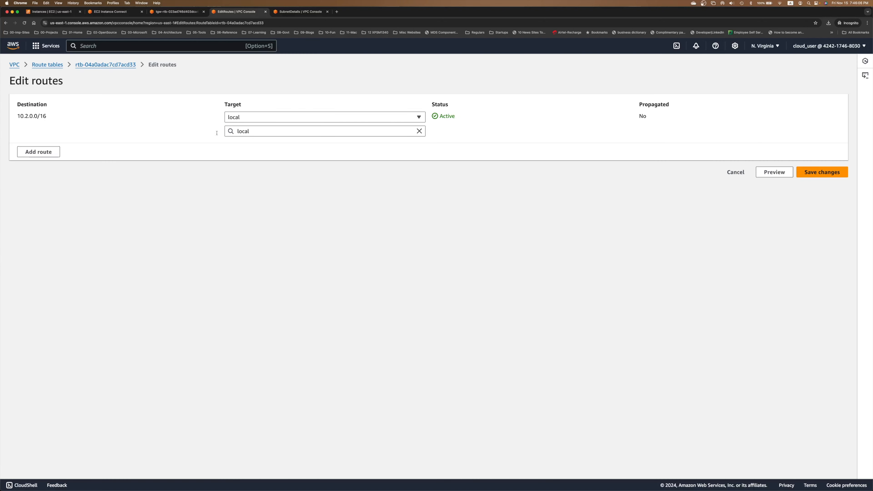
# Add a 10.0.0.0/8 route targeting Transit Gateway tgw-0f3ad402dddb16e4c to Private-RT-VPC-C, save it, and return to the route tables list
pyautogui.click(38, 152)
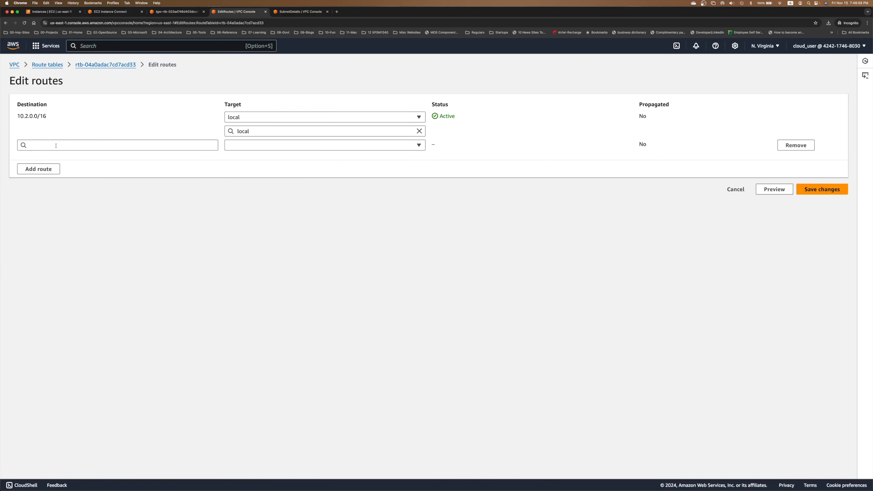
pyautogui.click(56, 146)
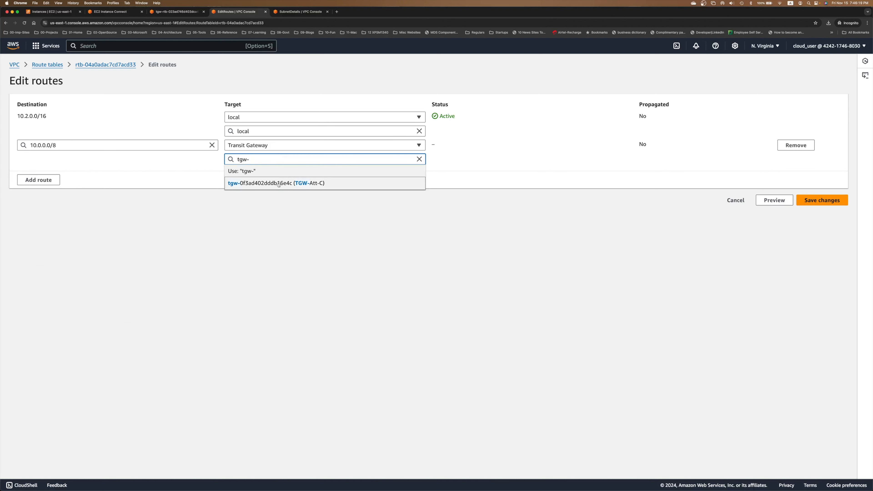
pyautogui.click(278, 185)
pyautogui.click(821, 200)
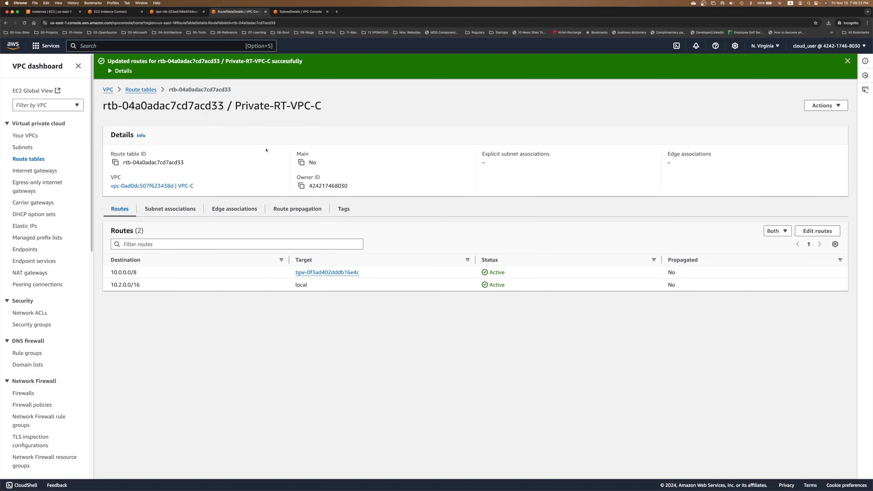
pyautogui.click(146, 92)
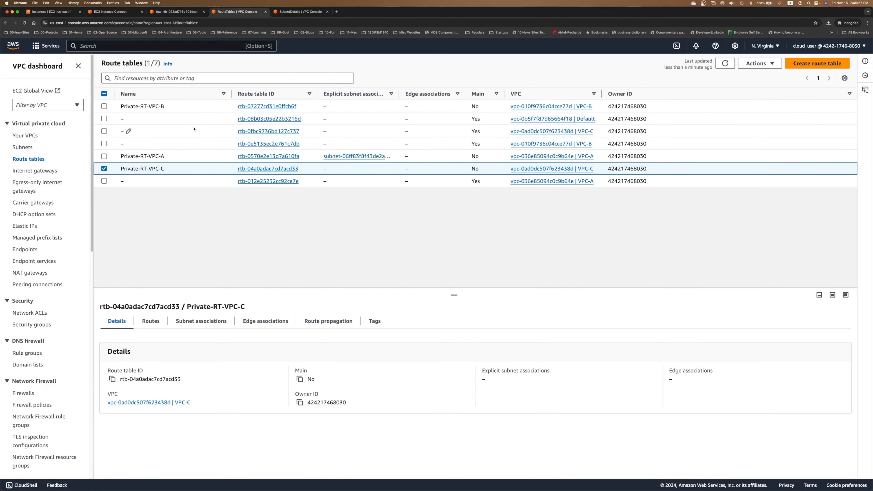
# Examine the routes of Private-RT-VPC-A, checking the local 10.0.0.0/16 entry
pyautogui.click(183, 157)
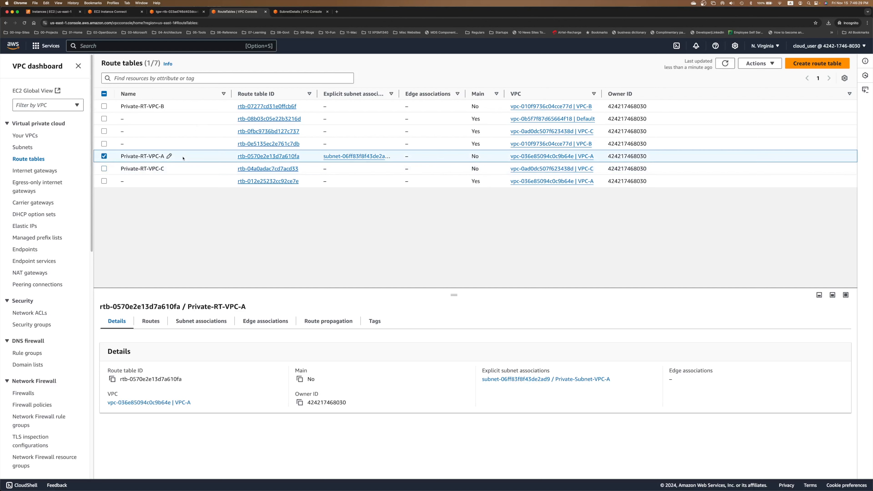
pyautogui.click(149, 317)
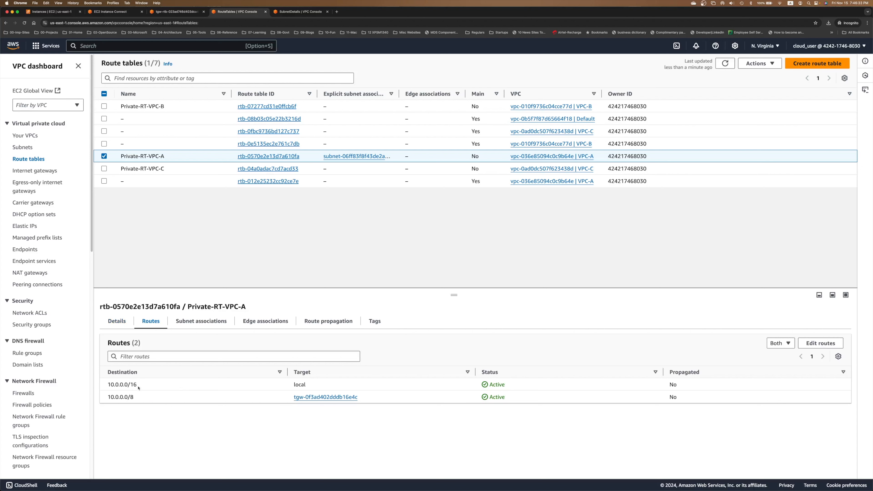
pyautogui.moveTo(138, 387); pyautogui.dragTo(109, 385)
pyautogui.moveTo(107, 386); pyautogui.dragTo(141, 387)
# Check the 10.1.0.0/16 route in the transit gateway route table tgw-rtb-023ad746d403dca47
pyautogui.click(55, 11)
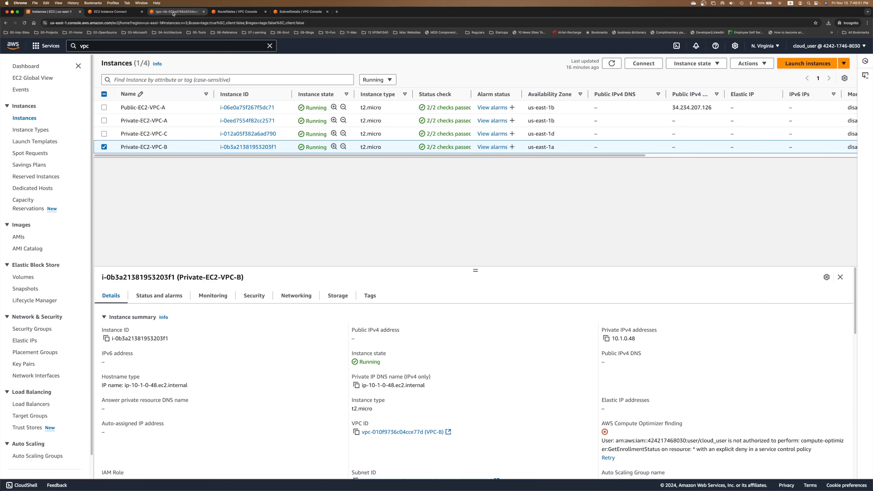
pyautogui.click(174, 12)
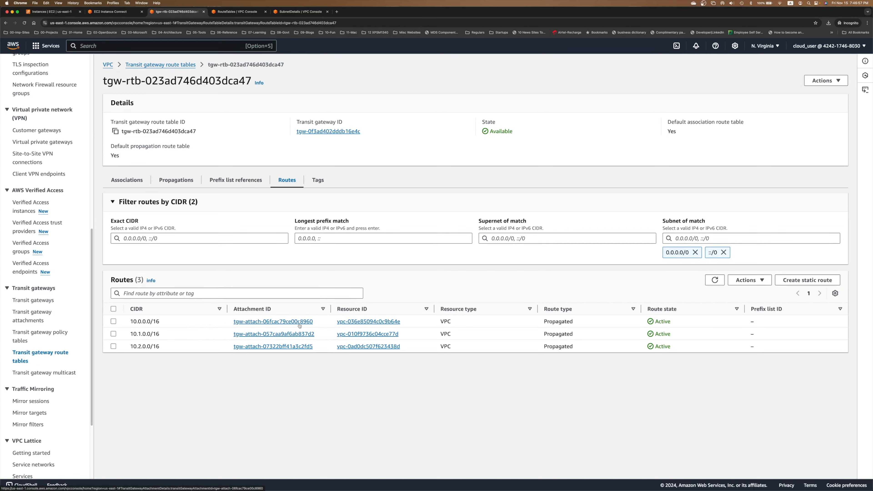
pyautogui.moveTo(164, 322); pyautogui.dragTo(132, 334)
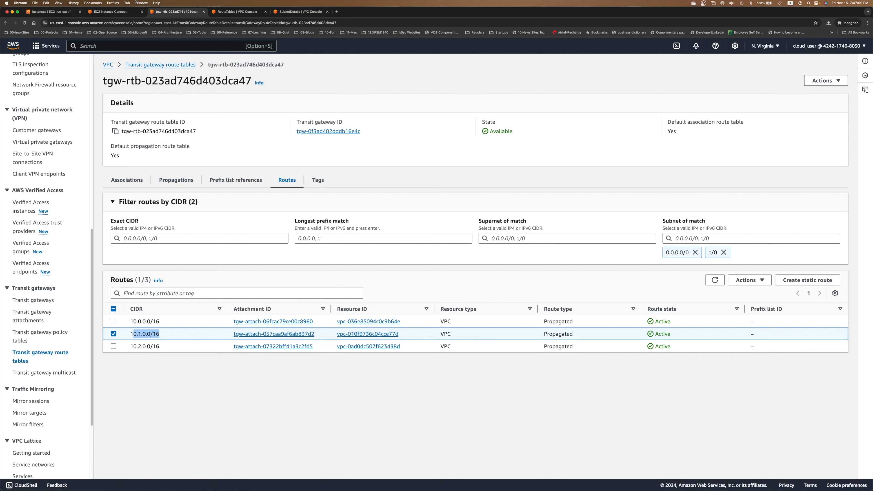
# Rerun the ping to 10.1.0.48 in the EC2 Instance Connect terminal of the VPC-A private instance
pyautogui.click(110, 12)
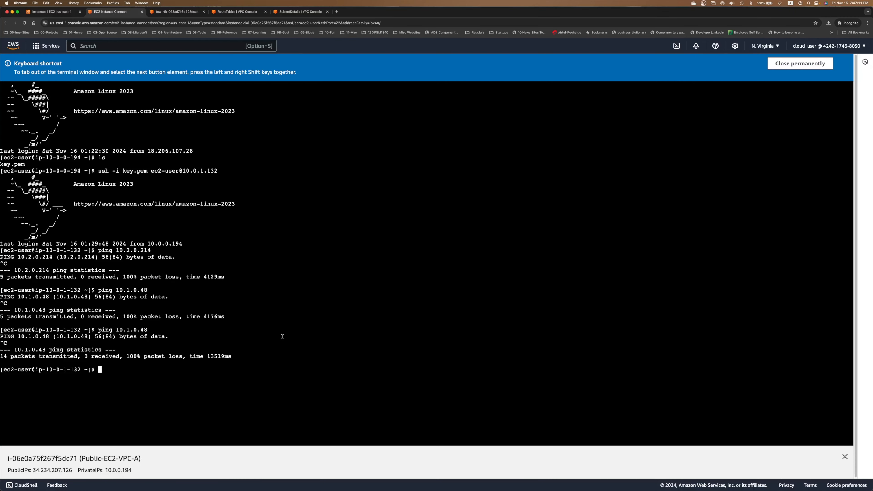
pyautogui.press('Up')
pyautogui.press('Return')
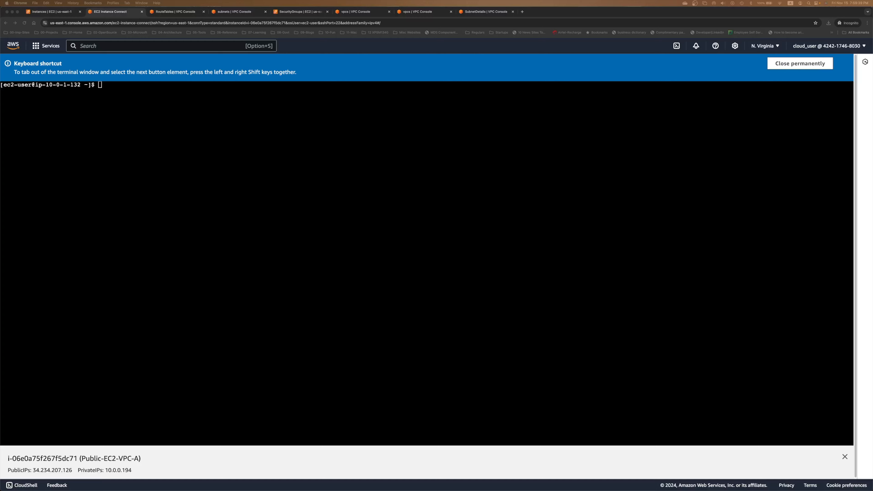
pyautogui.click(206, 142)
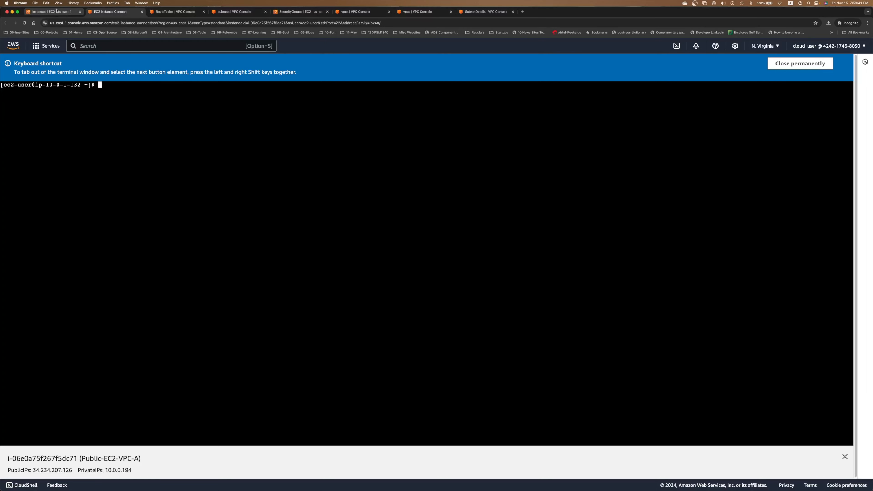
# Review the routes of Private-RT-VPC-C and the route table associated with Private-Subnet-VPC-A
pyautogui.click(48, 12)
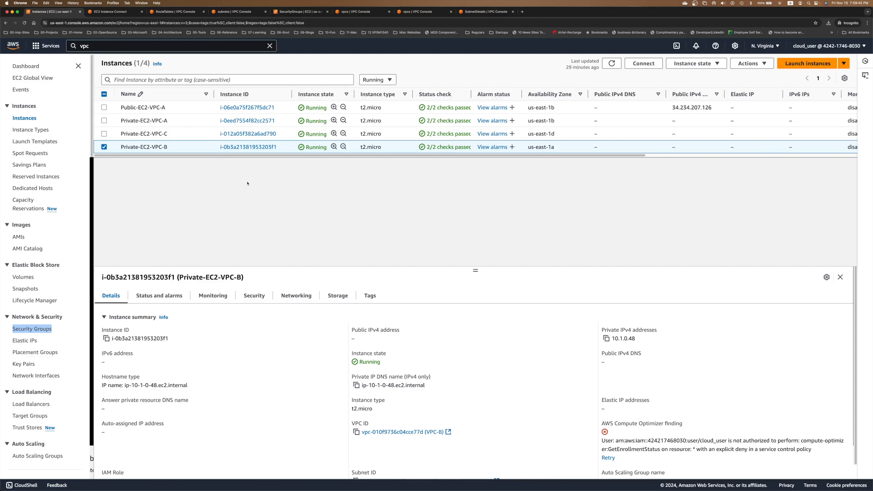
pyautogui.click(175, 12)
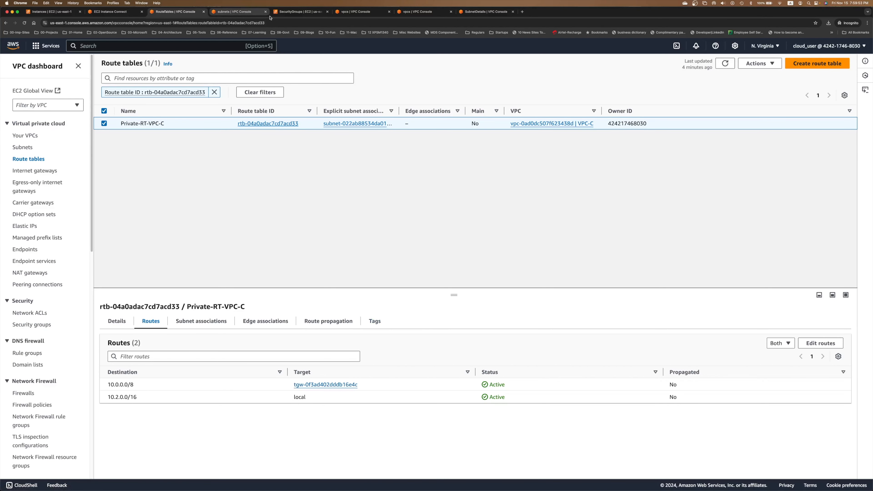
pyautogui.click(245, 15)
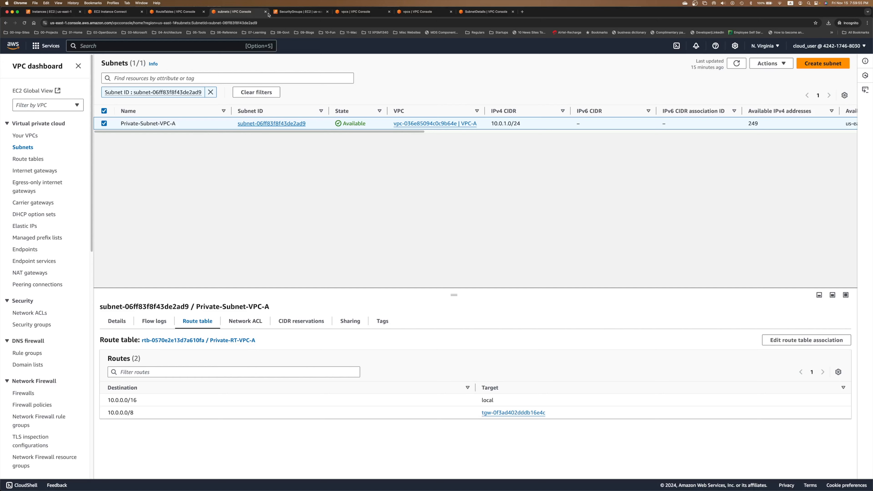
# Inspect the security group rules of VPC-A's default group, public-sg-vpc-a and VPC-B's default group, checking the All ICMP - IPv4 inbound rule
pyautogui.click(298, 12)
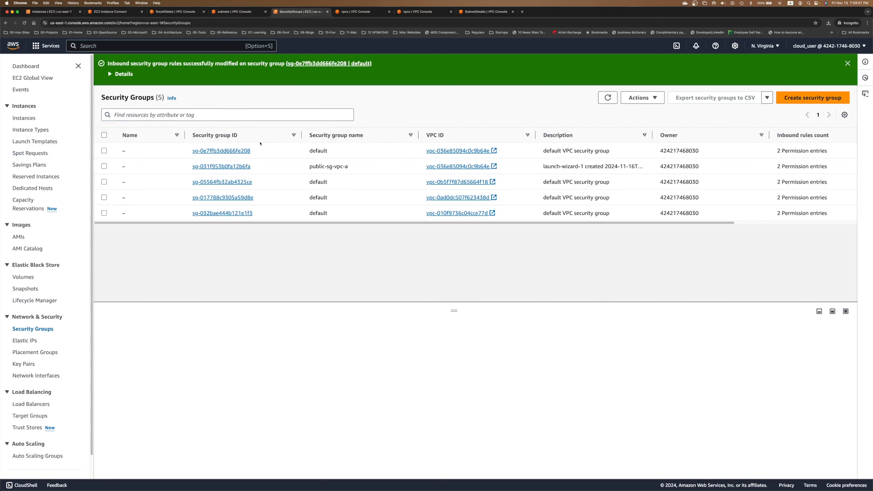
pyautogui.click(366, 151)
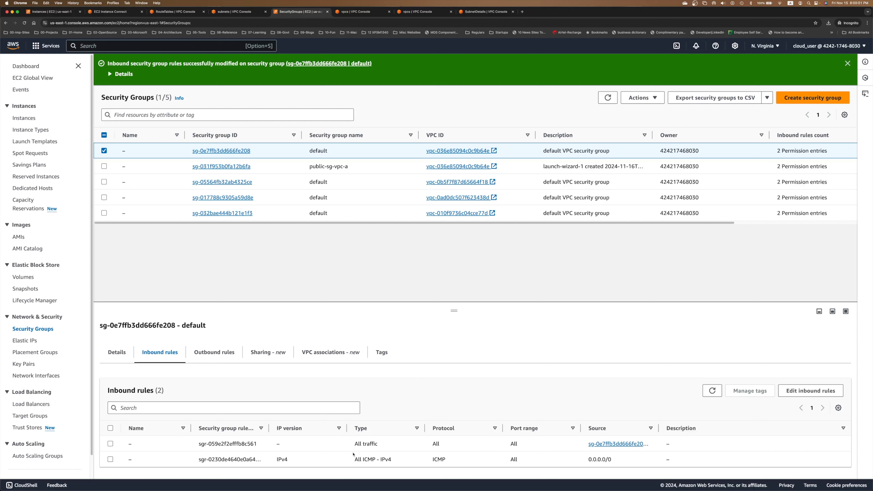
pyautogui.moveTo(355, 459); pyautogui.dragTo(446, 461)
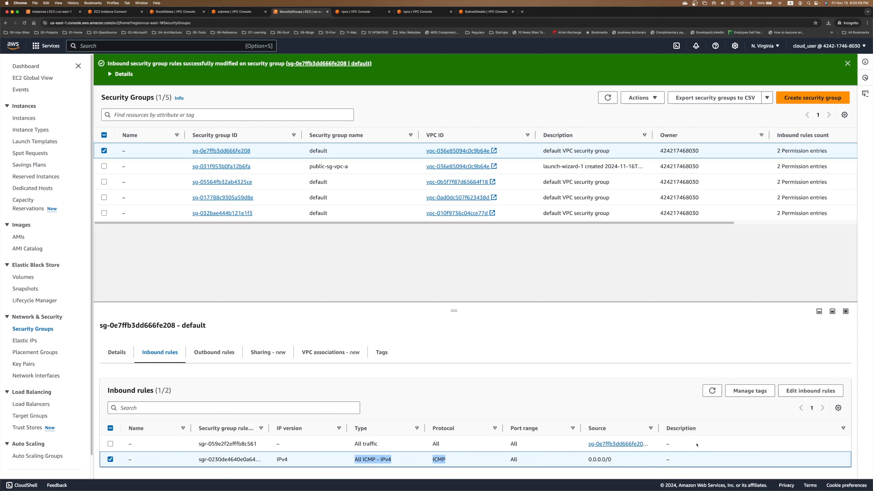
pyautogui.click(199, 353)
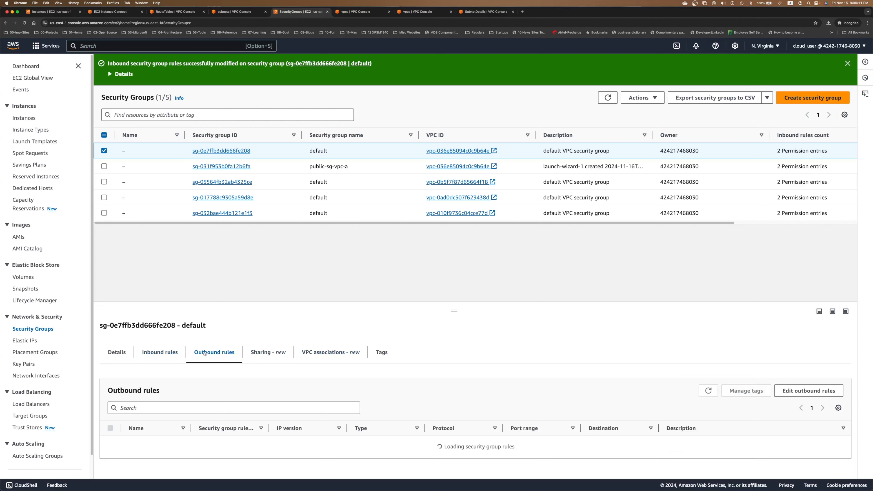
pyautogui.click(162, 355)
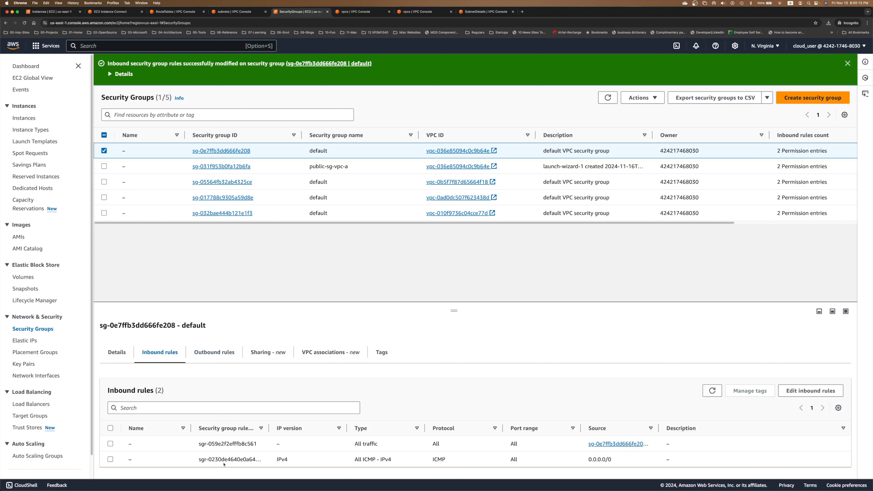
pyautogui.moveTo(199, 461); pyautogui.dragTo(335, 455)
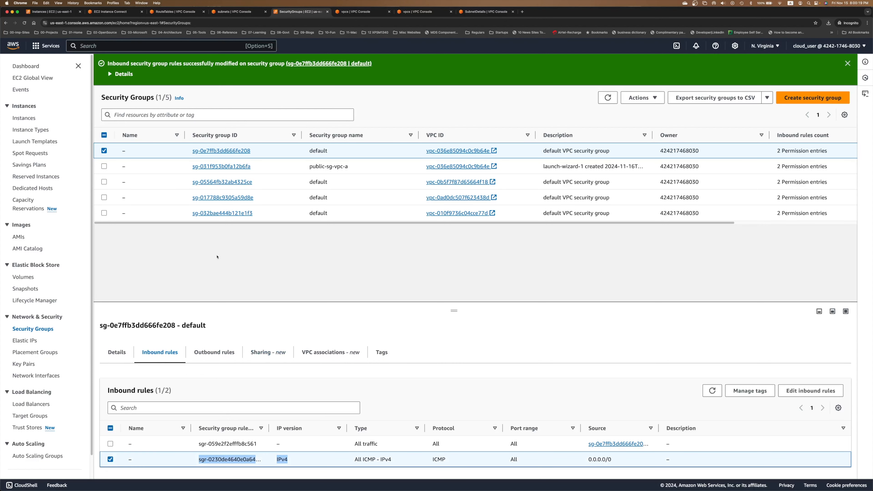
pyautogui.click(283, 167)
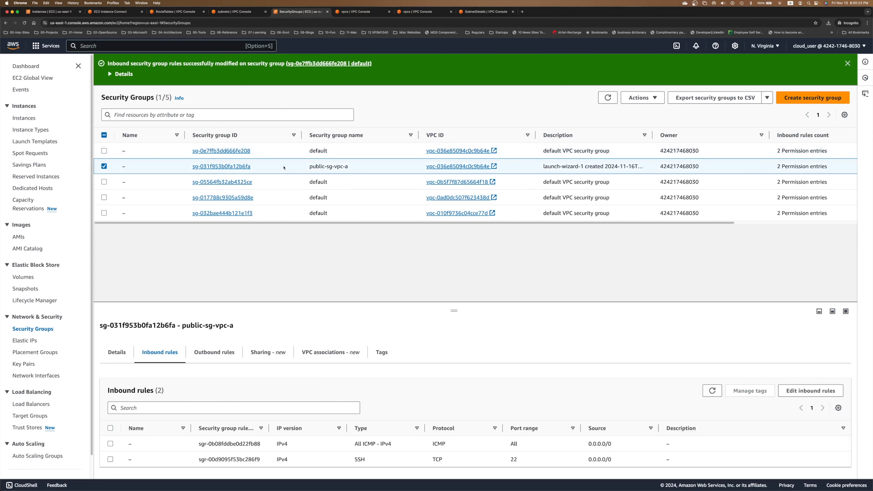
pyautogui.click(284, 214)
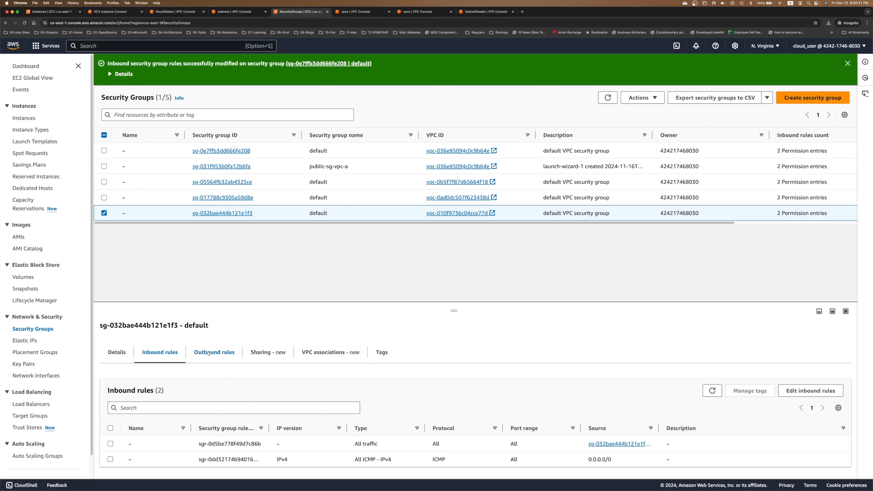
# Ping 10.2.0.214 from the terminal session on the VPC-A private instance
pyautogui.click(110, 12)
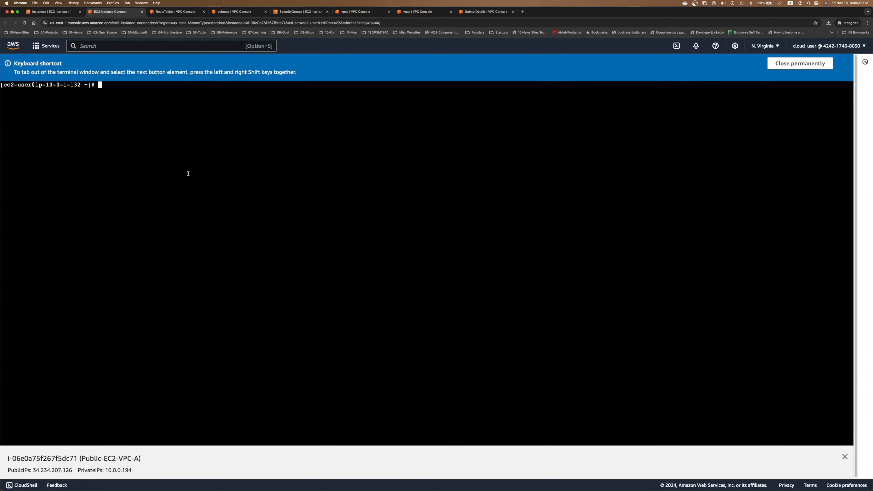
pyautogui.write('ping 10.2.0.214')
pyautogui.press('Return')
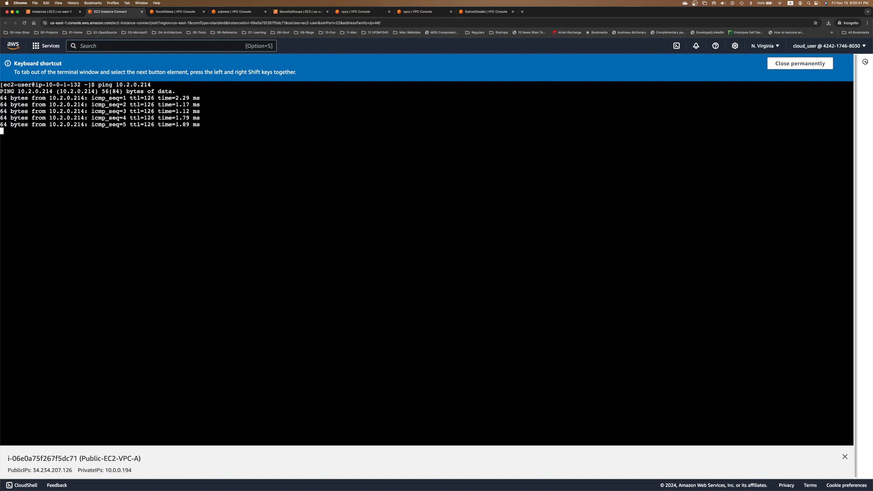
# Compare the private IPv4 addresses of Private-EC2-VPC-C and Private-EC2-VPC-A with the ping's target and source
pyautogui.click(51, 11)
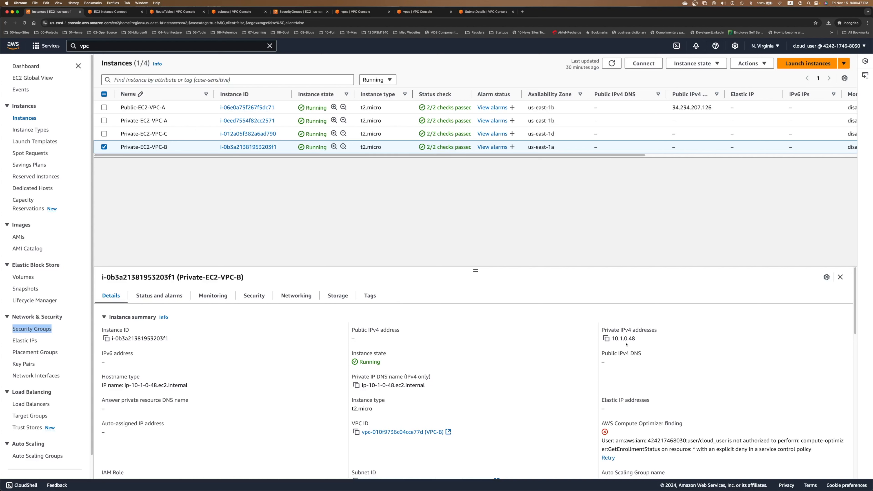
pyautogui.click(388, 133)
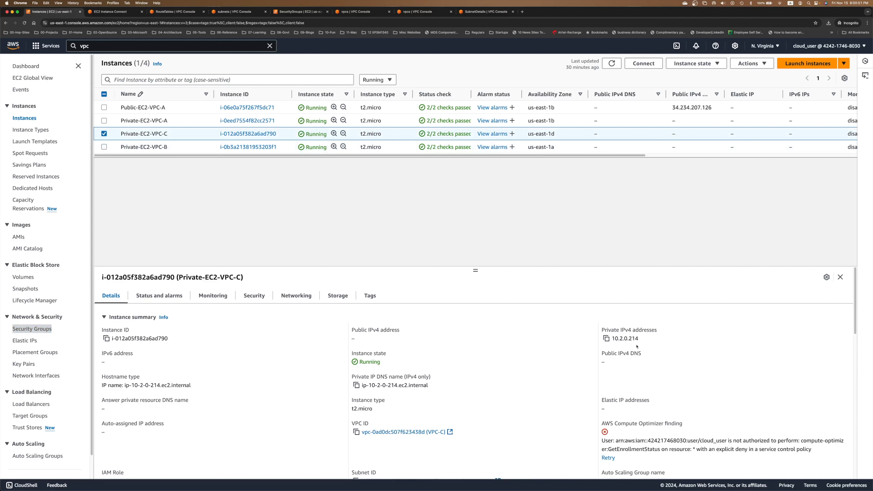
pyautogui.click(113, 12)
pyautogui.moveTo(46, 84); pyautogui.dragTo(80, 84)
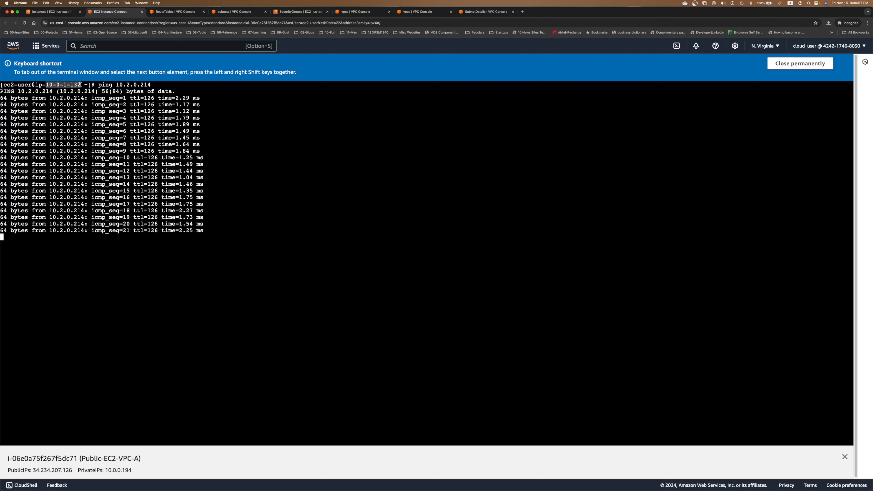
pyautogui.click(52, 12)
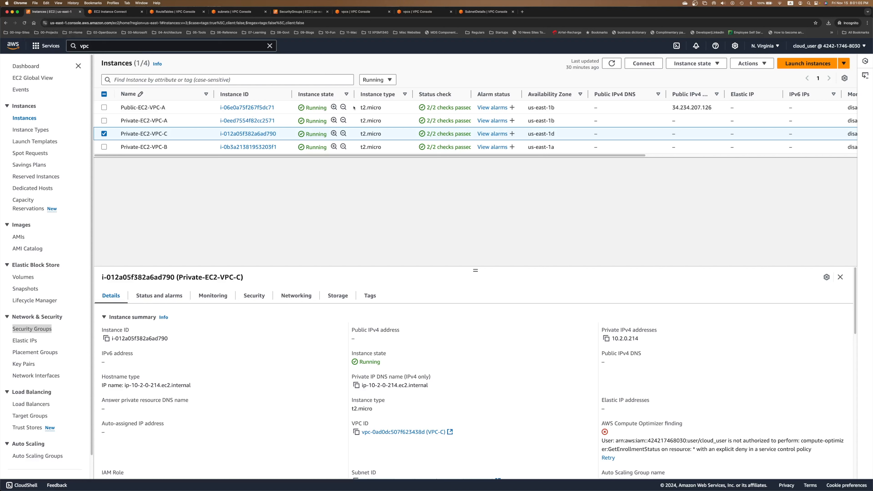
pyautogui.click(352, 120)
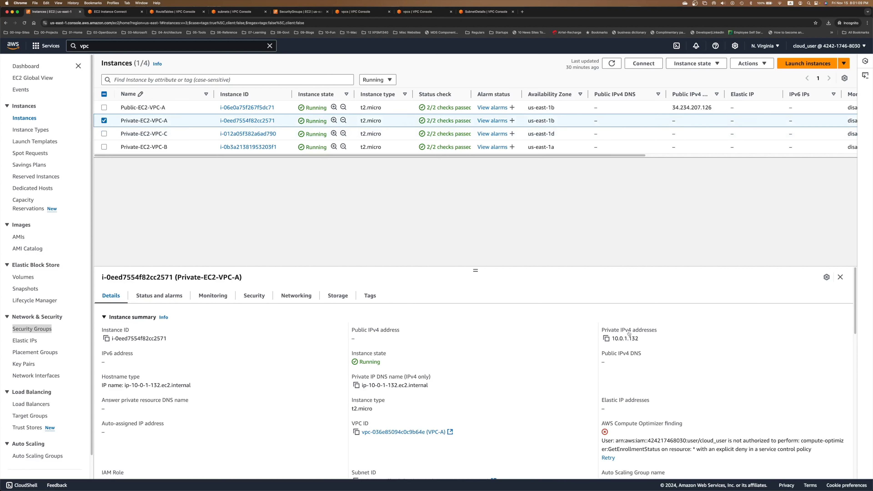
pyautogui.moveTo(614, 338); pyautogui.dragTo(637, 339)
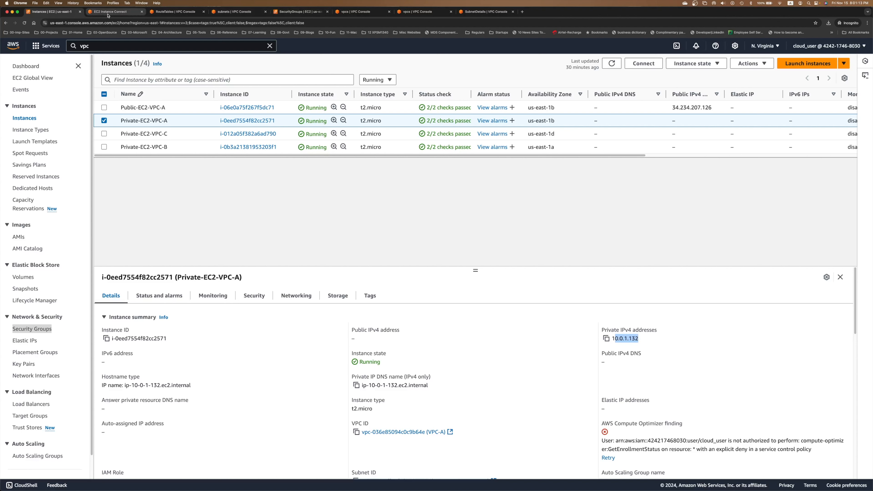
# Copy the private IPv4 address of Private-EC2-VPC-B and return to the terminal session
pyautogui.click(397, 149)
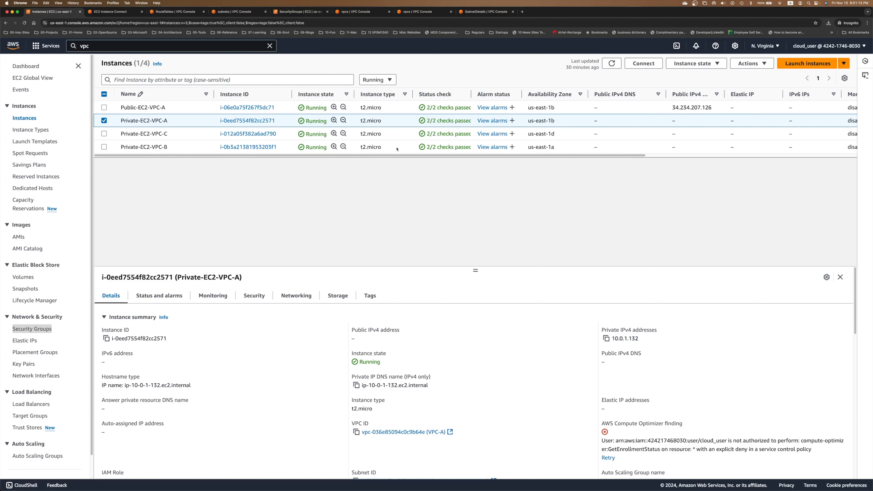
pyautogui.click(397, 148)
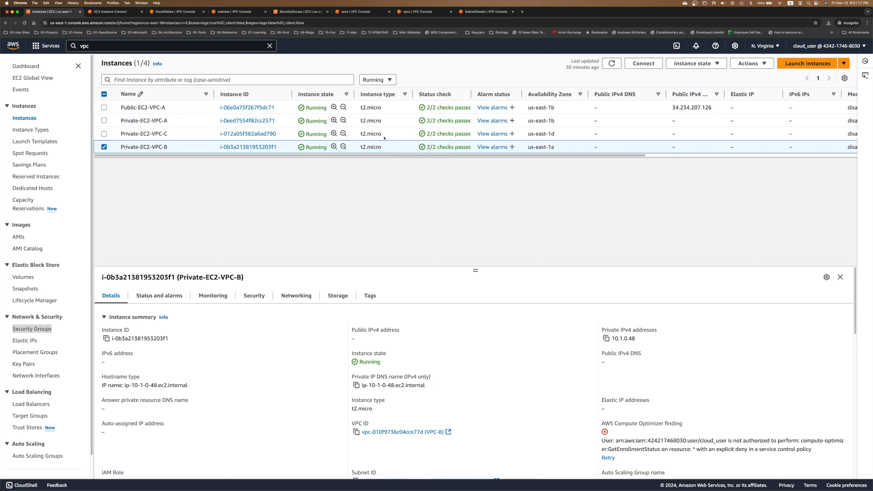
pyautogui.click(606, 339)
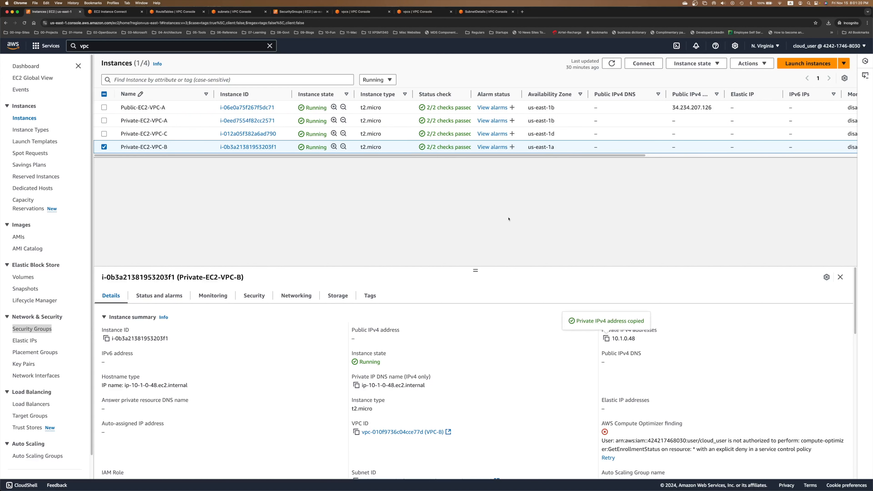
pyautogui.click(113, 11)
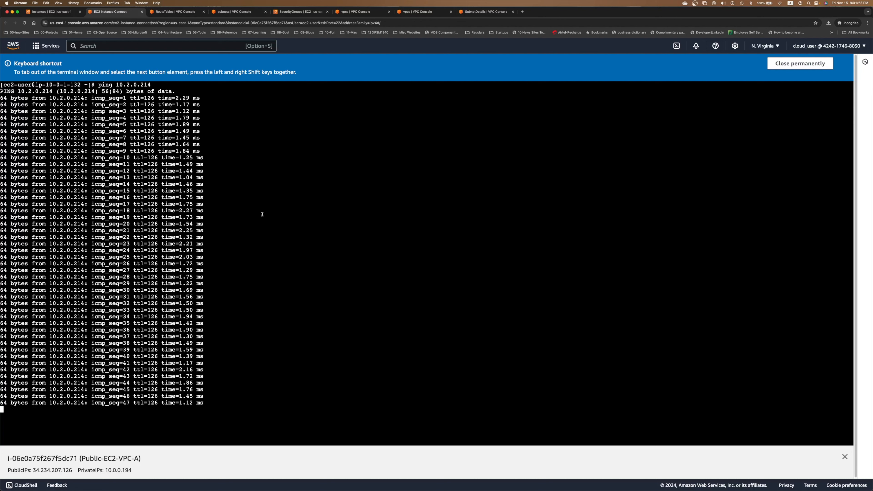
# Stop the running ping, discard the newly entered ping command and clear the terminal
pyautogui.hotkey('ctrl', 'c')
pyautogui.write('ping')
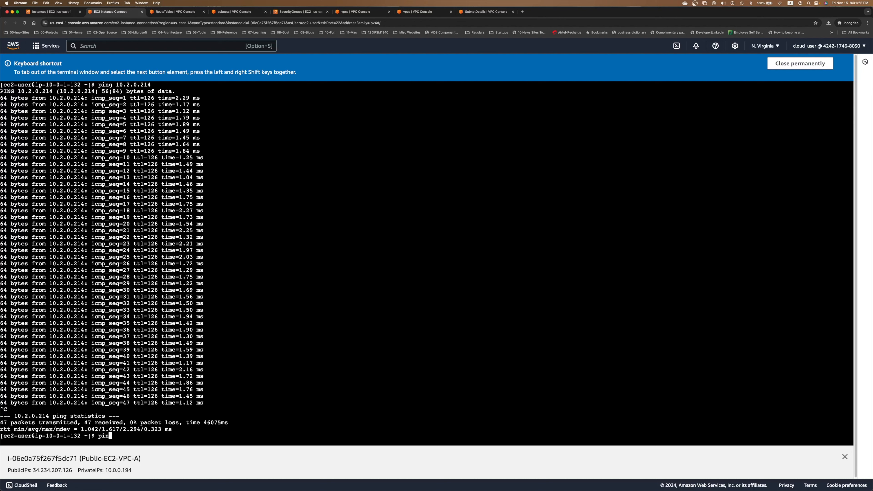
pyautogui.press('super+v')
pyautogui.press('BackSpace')
pyautogui.press('BackSpace')
pyautogui.press('BackSpace')
pyautogui.press('BackSpace')
pyautogui.press('BackSpace')
pyautogui.press('BackSpace')
pyautogui.press('BackSpace')
pyautogui.press('BackSpace')
pyautogui.press('BackSpace')
pyautogui.press('BackSpace')
pyautogui.press('BackSpace')
pyautogui.press('BackSpace')
pyautogui.press('BackSpace')
pyautogui.press('BackSpace')
pyautogui.write('clear')
pyautogui.press('Return')
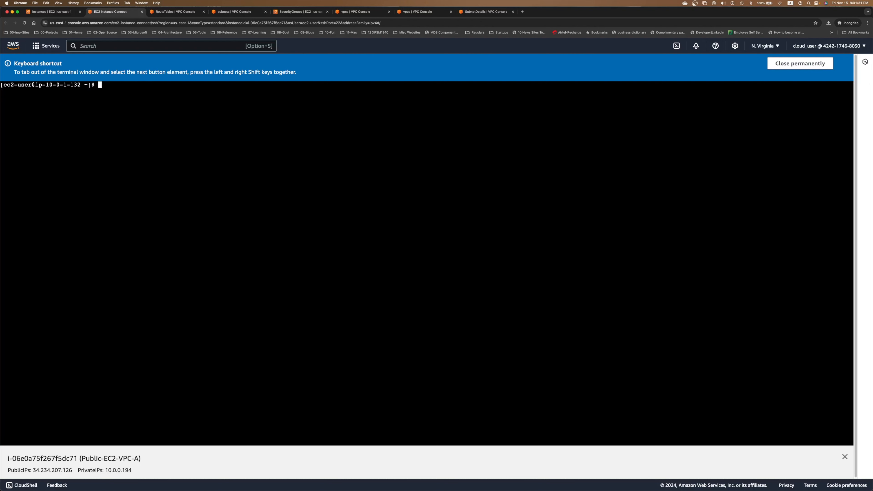
# Ping the copied address 10.1.0.48 from the terminal session and return to the EC2 instances list
pyautogui.write('ping')
pyautogui.press('super+v')
pyautogui.press('Left')
pyautogui.press('Left')
pyautogui.press('Left')
pyautogui.press('Left')
pyautogui.press('Left')
pyautogui.press('Left')
pyautogui.press('Left')
pyautogui.press('Left')
pyautogui.press('Left')
pyautogui.press('Left')
pyautogui.press('BackSpace')
pyautogui.press('Right')
pyautogui.press('Return')
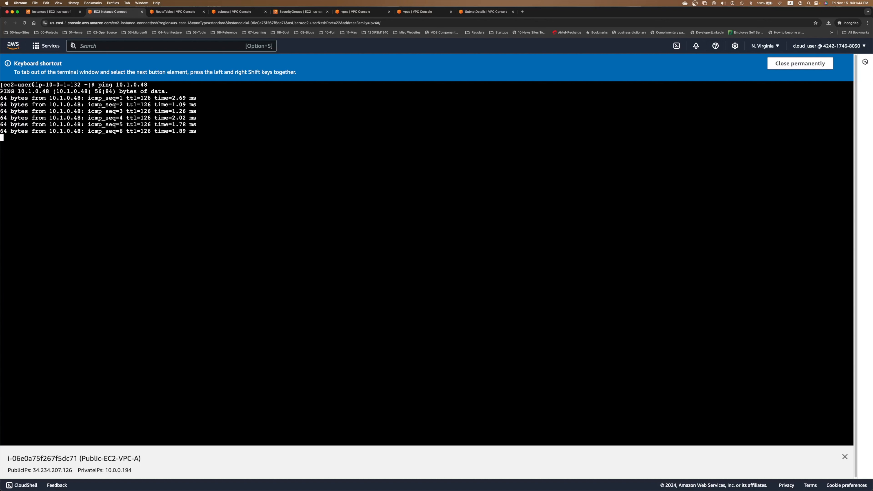
pyautogui.click(51, 12)
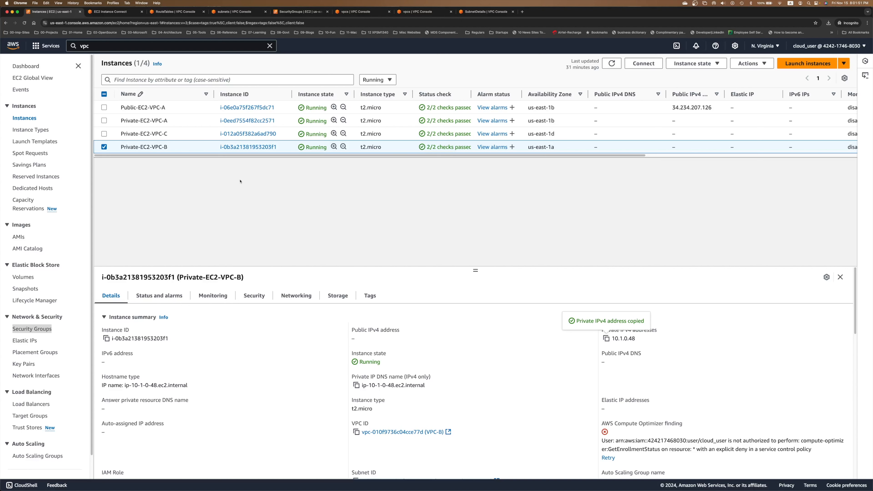
# Check the 10.0.0.0/8 route in the Private-RT-VPC-C route table and open its transit gateway target
pyautogui.click(178, 13)
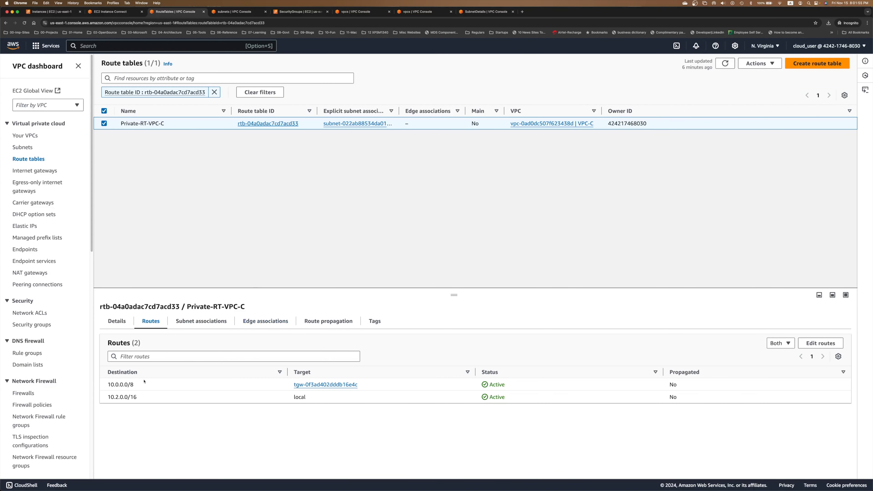
pyautogui.moveTo(134, 386); pyautogui.dragTo(108, 385)
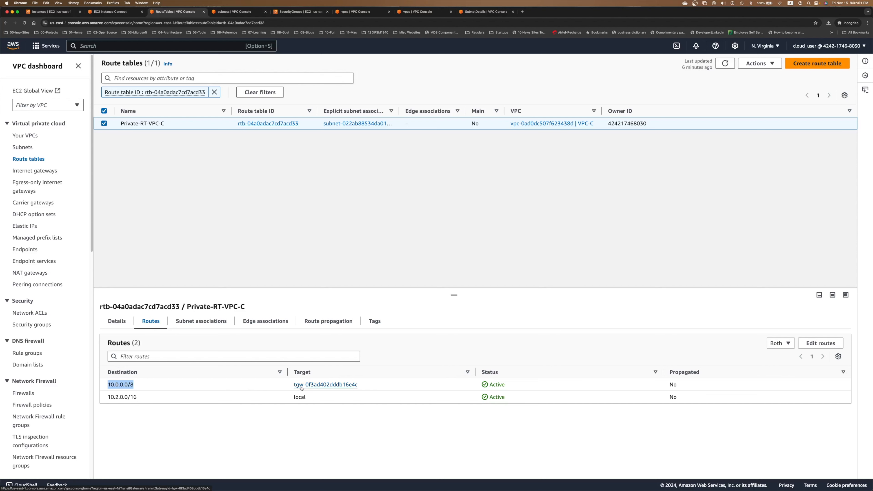
pyautogui.click(322, 385)
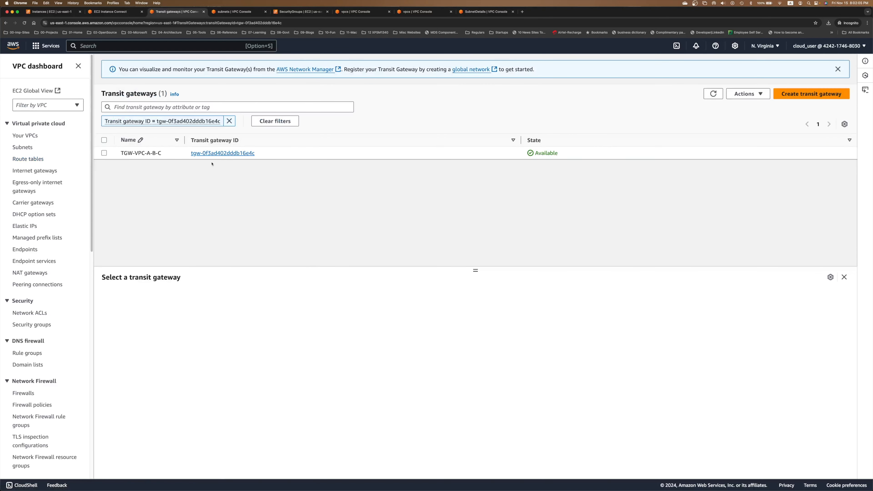
# Go to the transit gateway route tables and select the table belonging to the TGW-VPC-A-B-C gateway
pyautogui.scroll(-10, 34, 347)
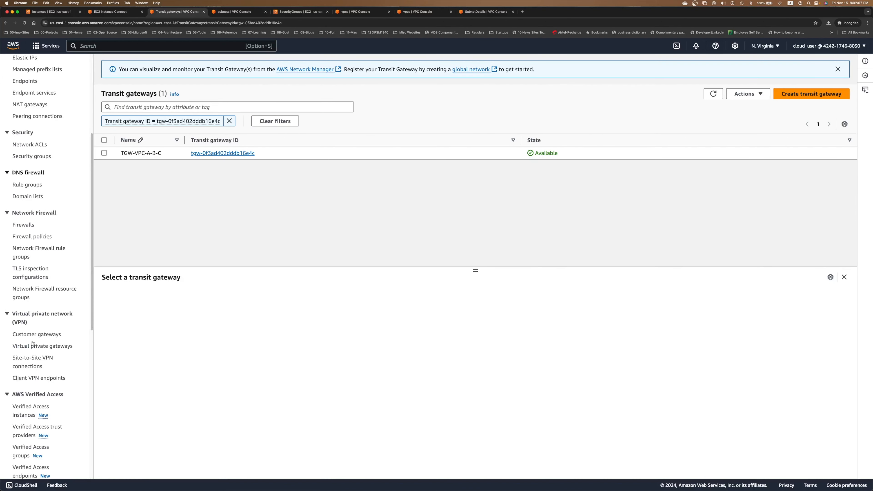
pyautogui.scroll(-4, 36, 368)
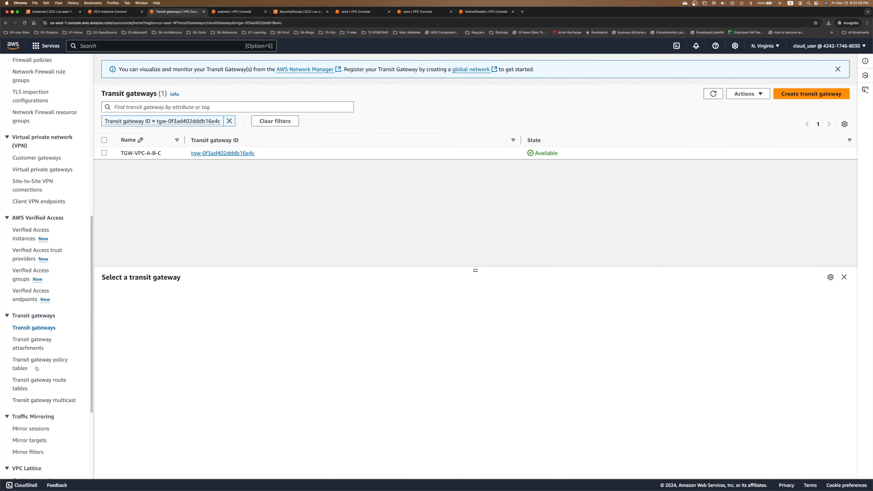
pyautogui.click(29, 381)
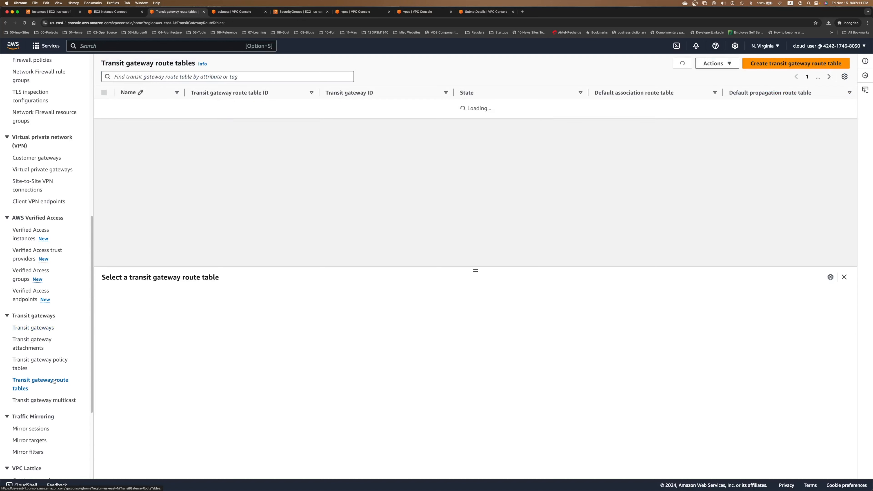
pyautogui.click(424, 108)
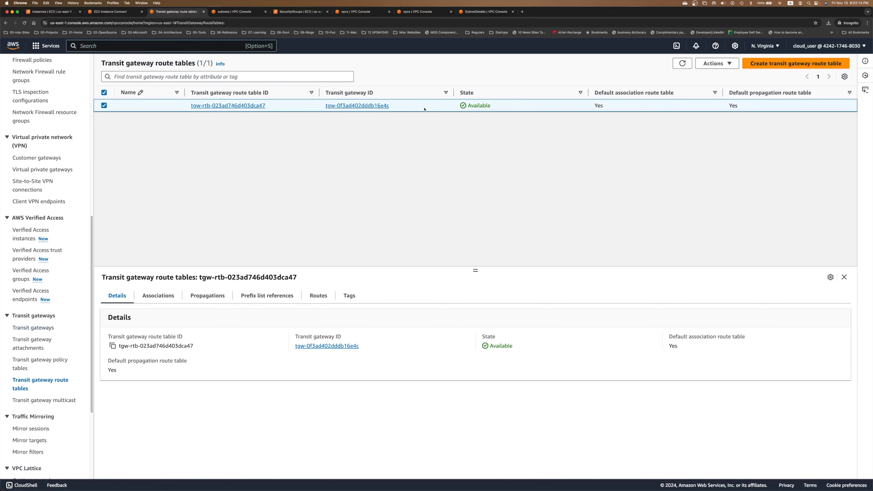
# Review the transit gateway route table's propagations, associations, details and routes, highlighting the route for the VPC-B attachment
pyautogui.click(201, 297)
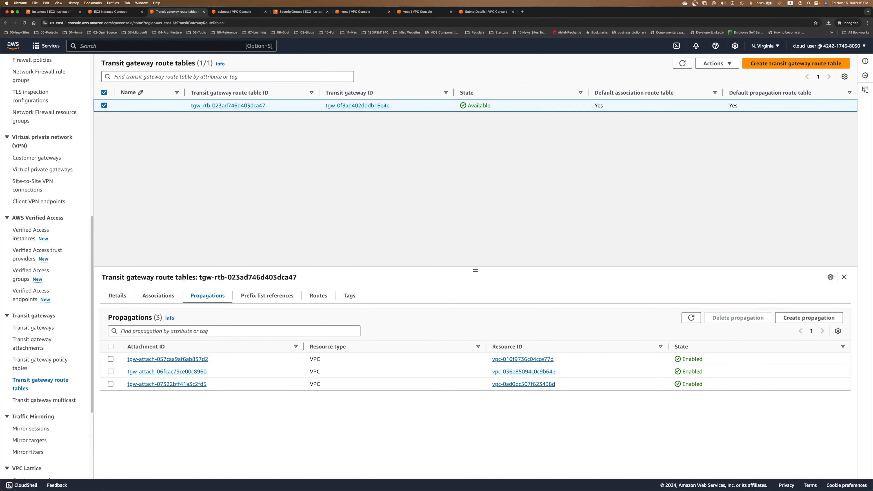
pyautogui.click(158, 296)
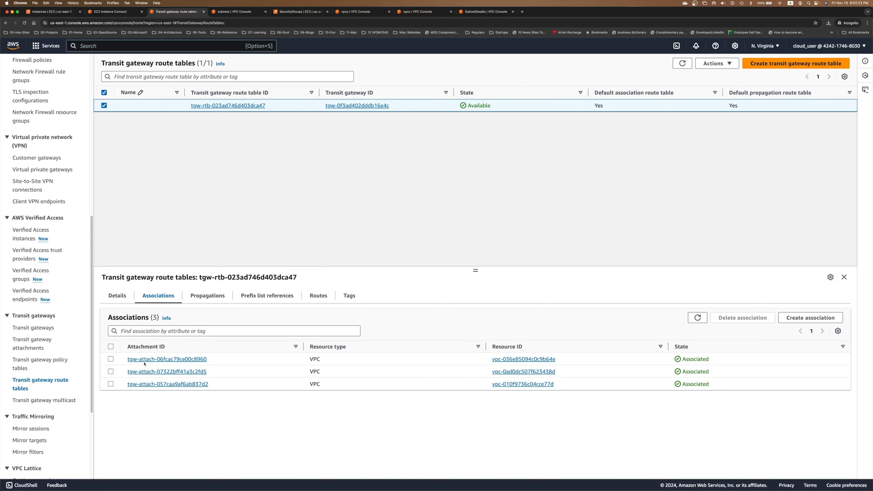
pyautogui.click(114, 297)
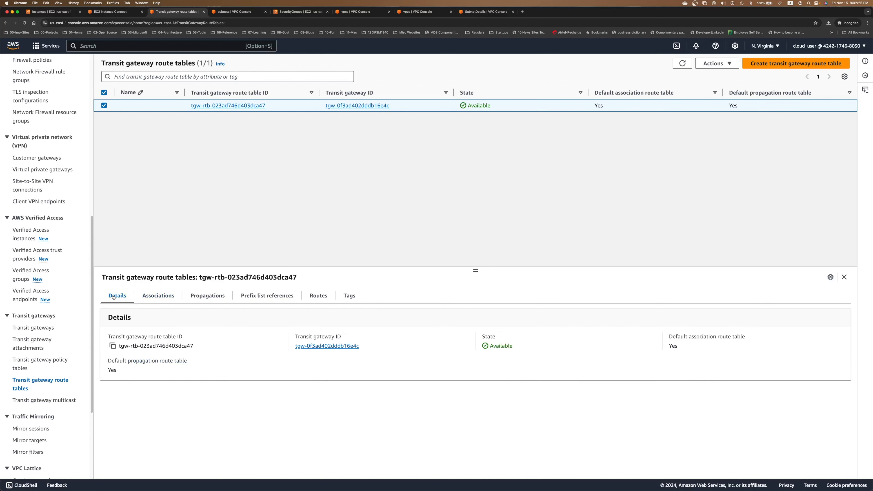
pyautogui.click(317, 298)
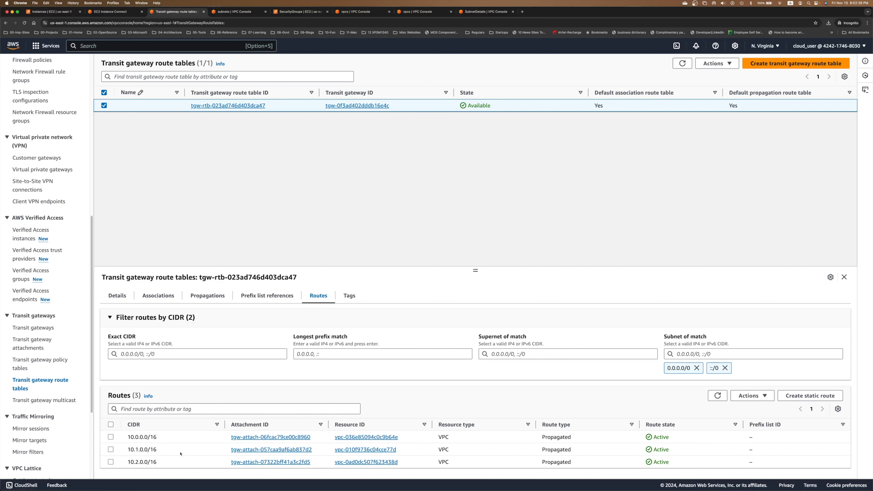
pyautogui.moveTo(163, 453); pyautogui.dragTo(138, 449)
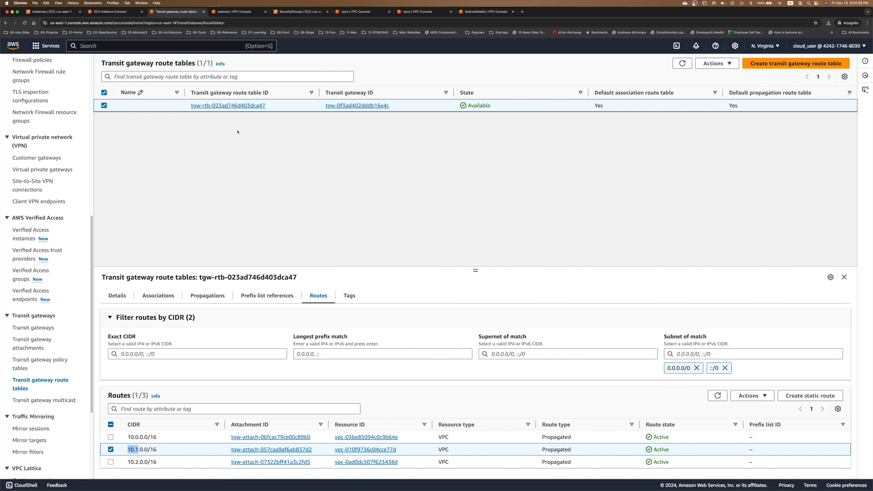
# Open the list of VPCs, then switch to the draw.io Transit Gateway diagram and examine VPC B's private subnet
pyautogui.scroll(10, 84, 124)
pyautogui.click(25, 135)
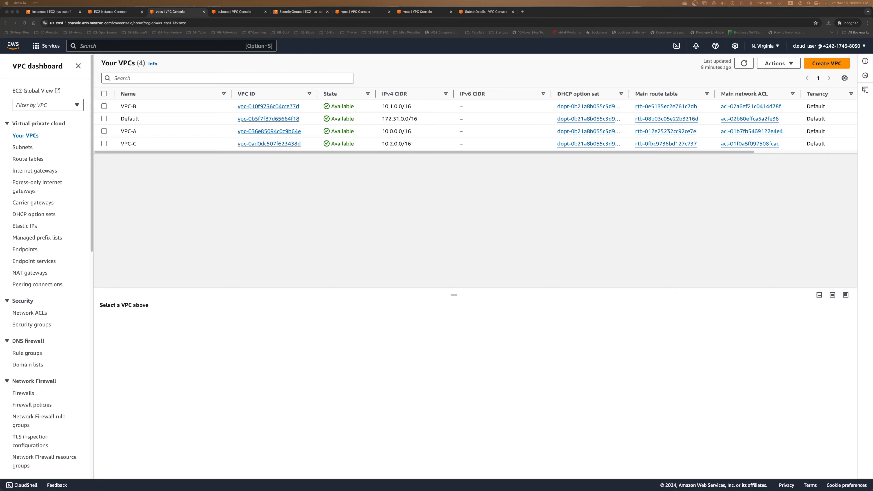
pyautogui.moveTo(872, 30)
pyautogui.mouseDown()
pyautogui.moveTo(587, 29)
pyautogui.moveTo(464, 57)
pyautogui.mouseUp()
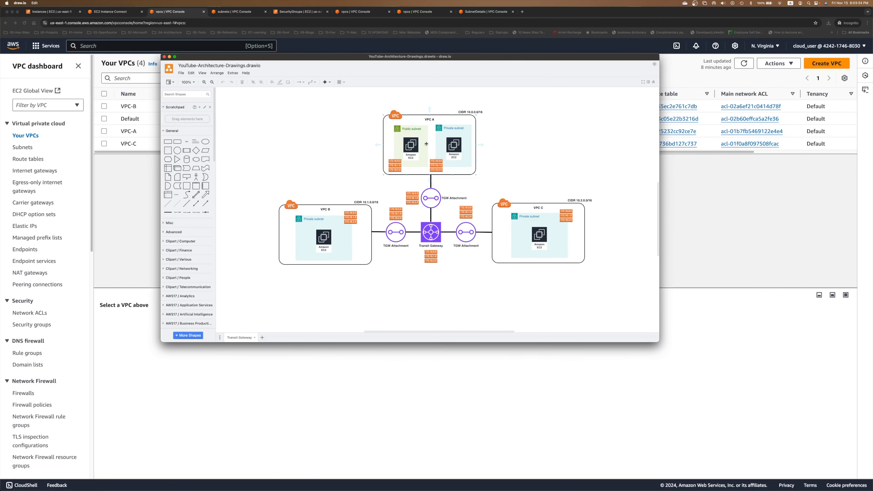
pyautogui.click(337, 216)
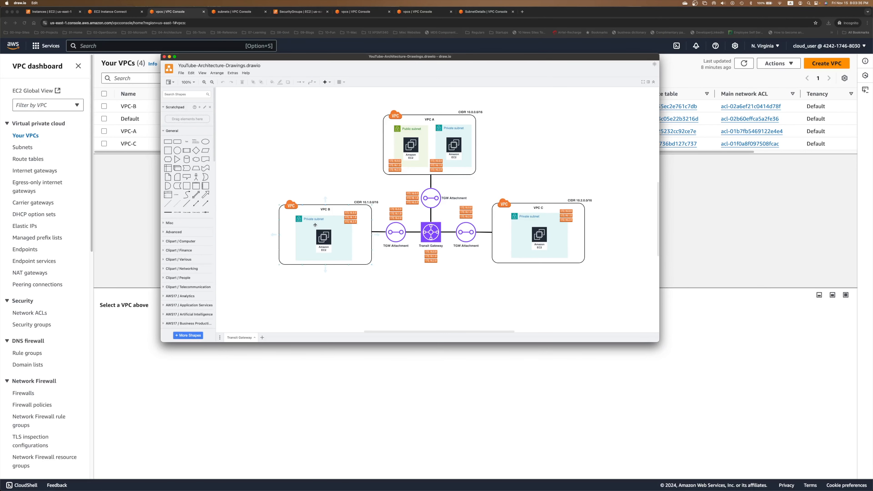